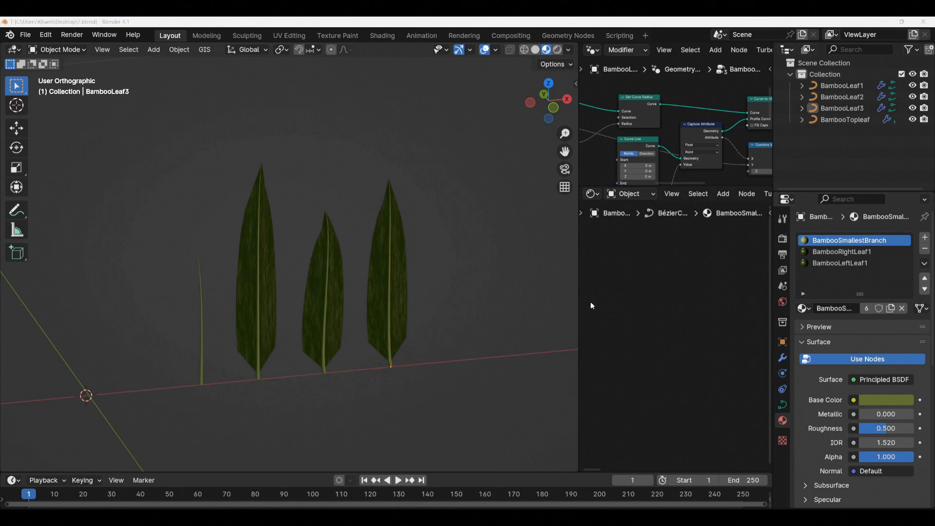
Step: Examine the BambooLeaf1 geometry node tree beside the finished leaf models in an enlarged node editor
drag(579, 293, 390, 293)
drag(589, 138, 688, 275)
middle_drag(673, 233, 632, 211)
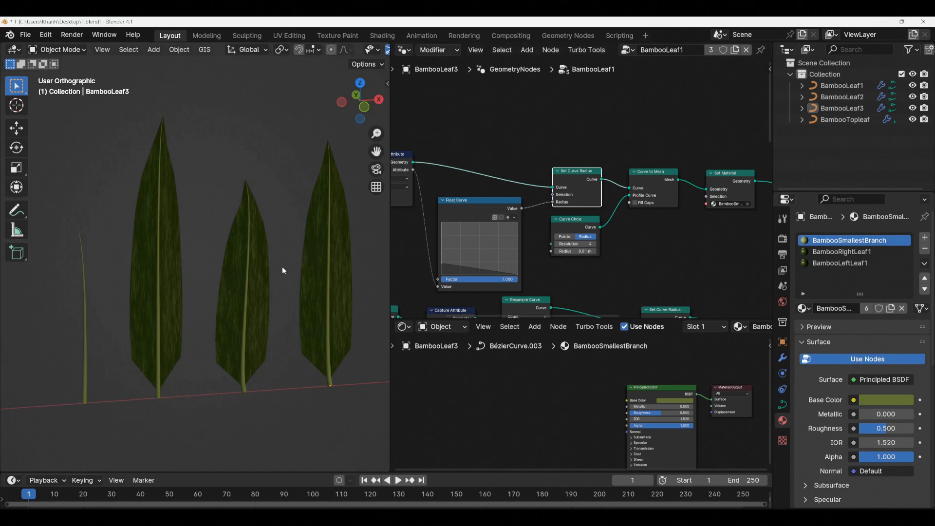
scroll(285, 258, down, 2)
scroll(153, 304, up, 3)
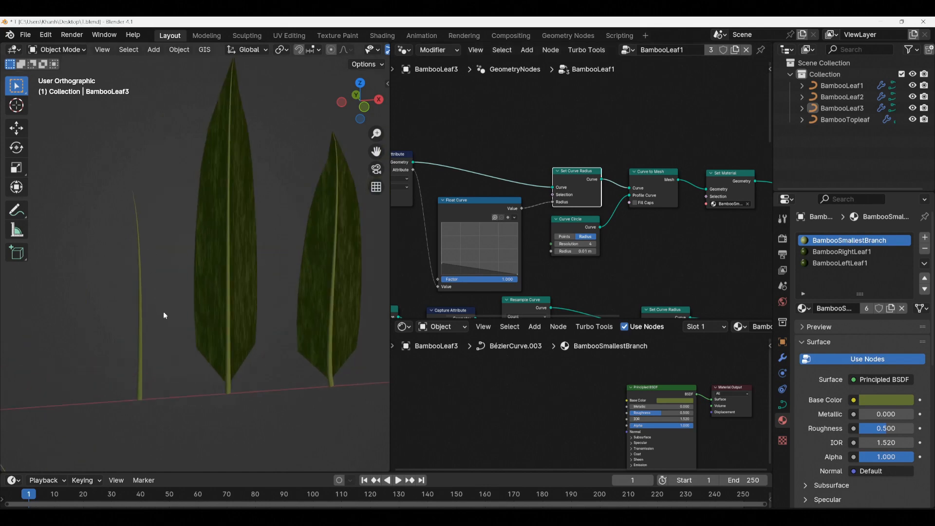
middle_drag(529, 301, 591, 218)
scroll(591, 217, up, 3)
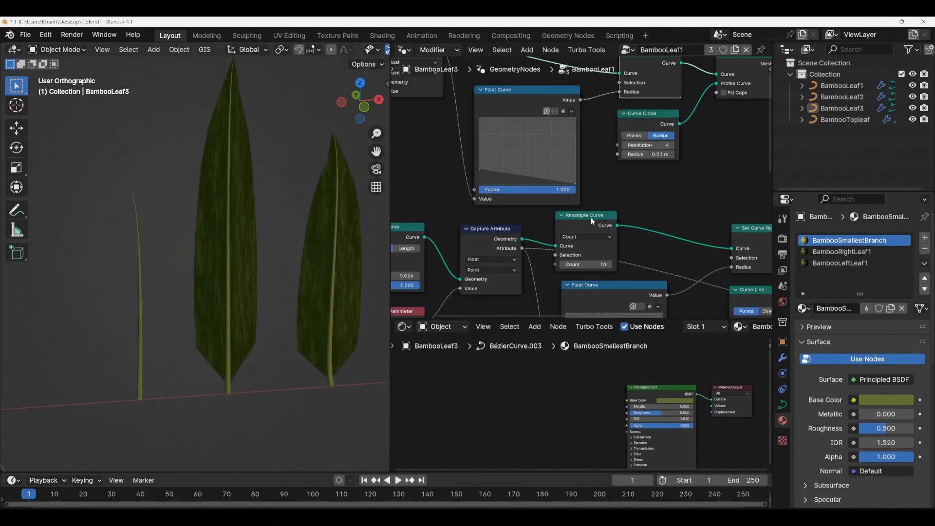
drag(601, 223, 621, 222)
right_click(621, 221)
click(612, 201)
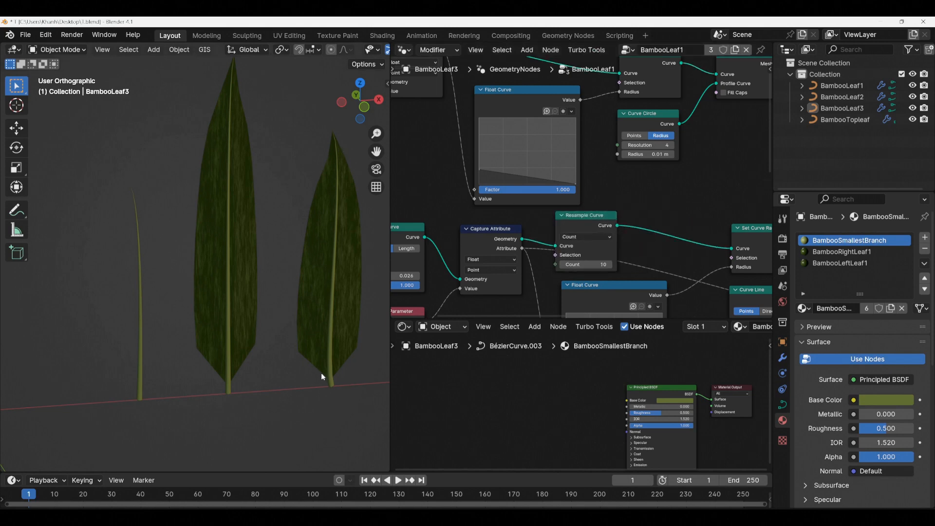
middle_drag(488, 233, 549, 164)
scroll(548, 164, down, 1)
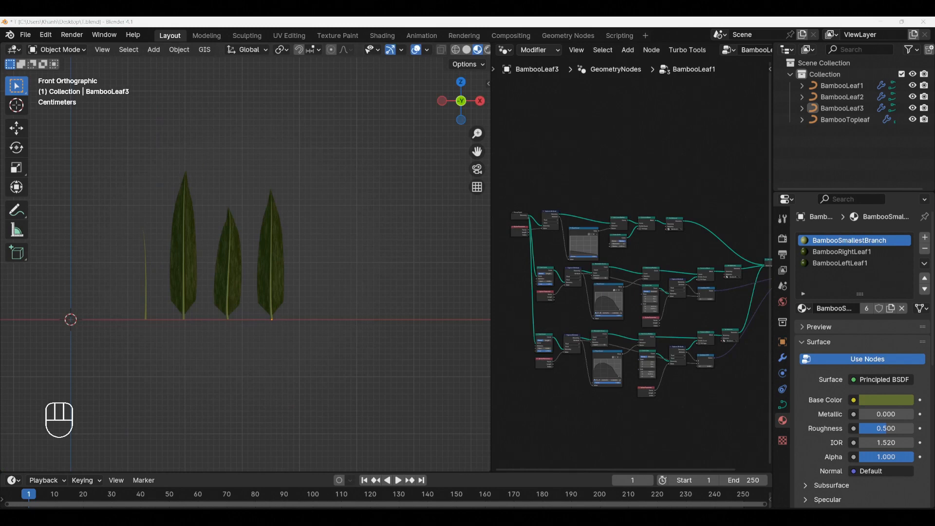
Step: Duplicate the BambooLeaf3 leaf beside the original and unlink the BambooLeaf1 node group from the copy
click(270, 267)
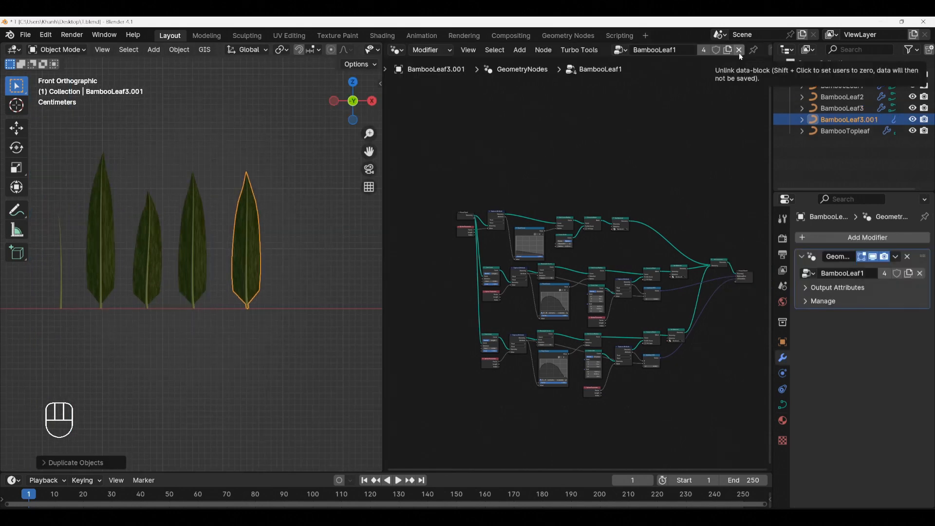
click(738, 50)
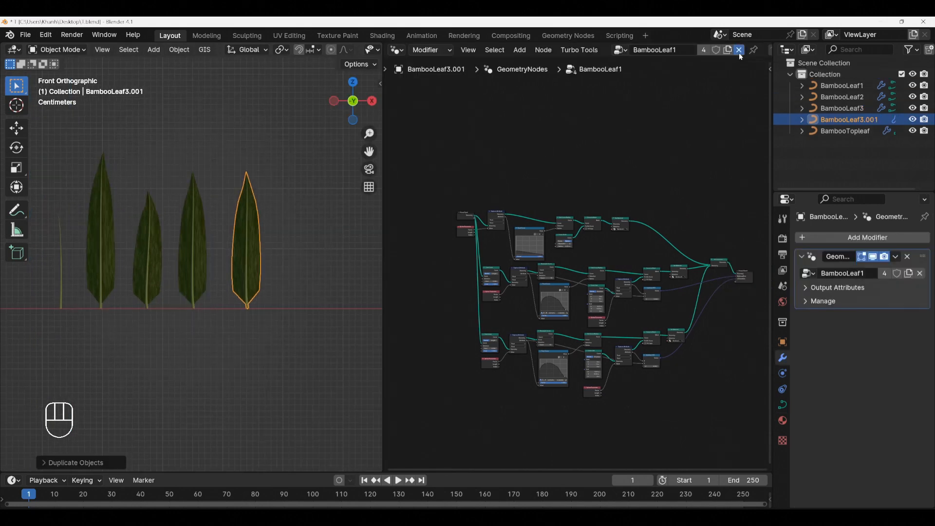
scroll(285, 270, down, 2)
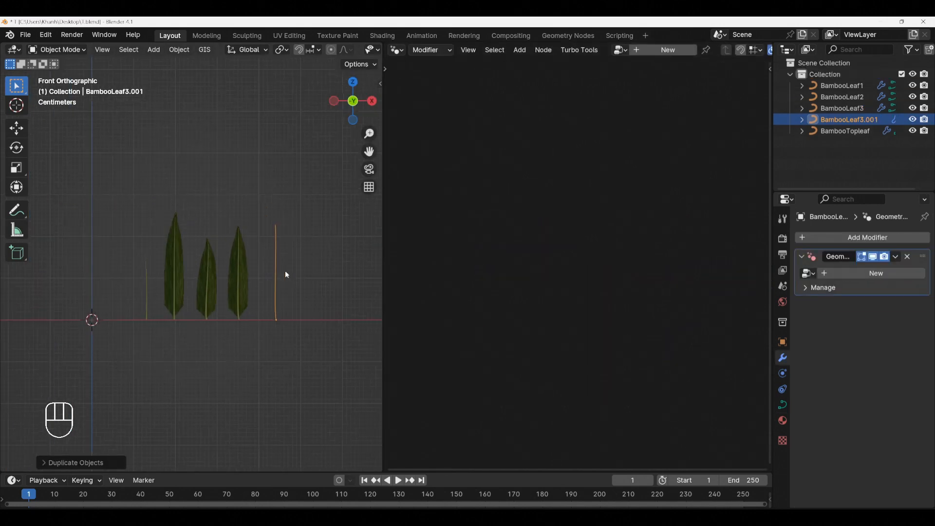
Step: Scale up the copied bare curve and rotate the handles of its base control point
key(s)
click(290, 244)
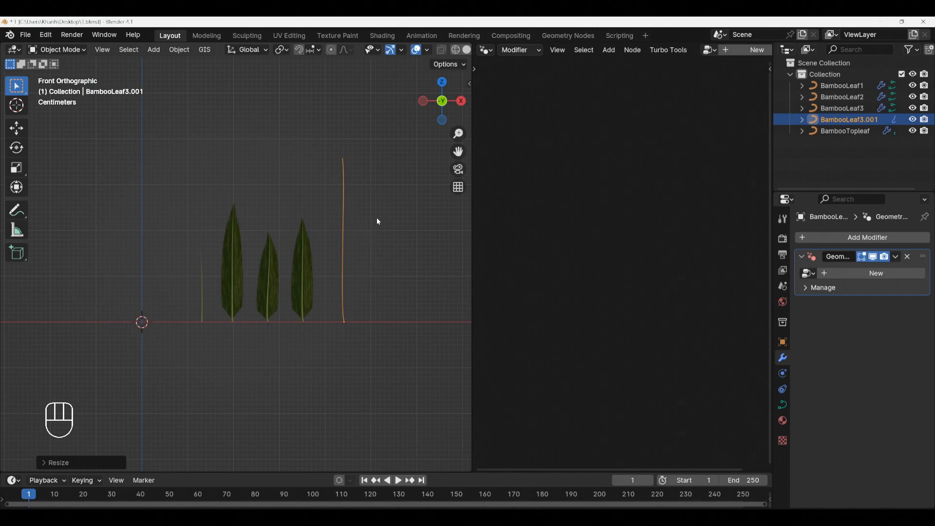
key(Tab)
click(344, 160)
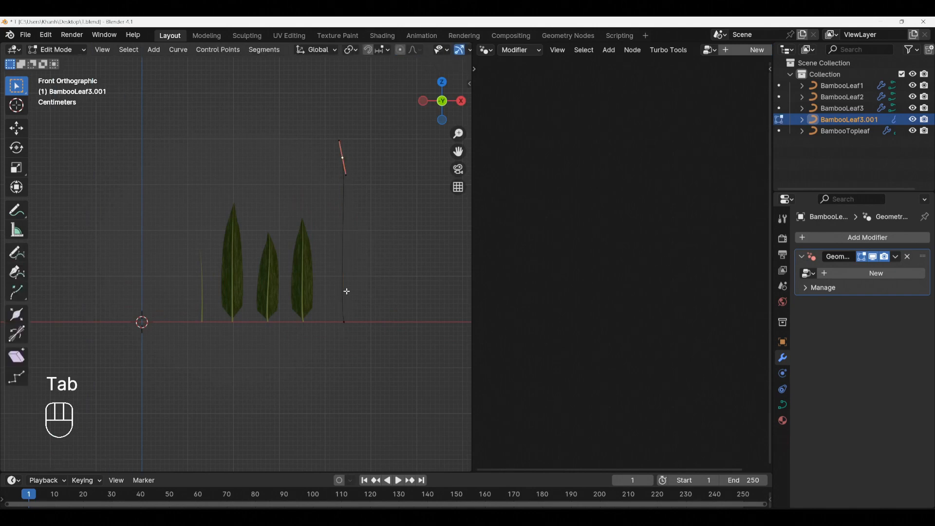
click(344, 321)
scroll(346, 323, up, 2)
key(r)
click(371, 308)
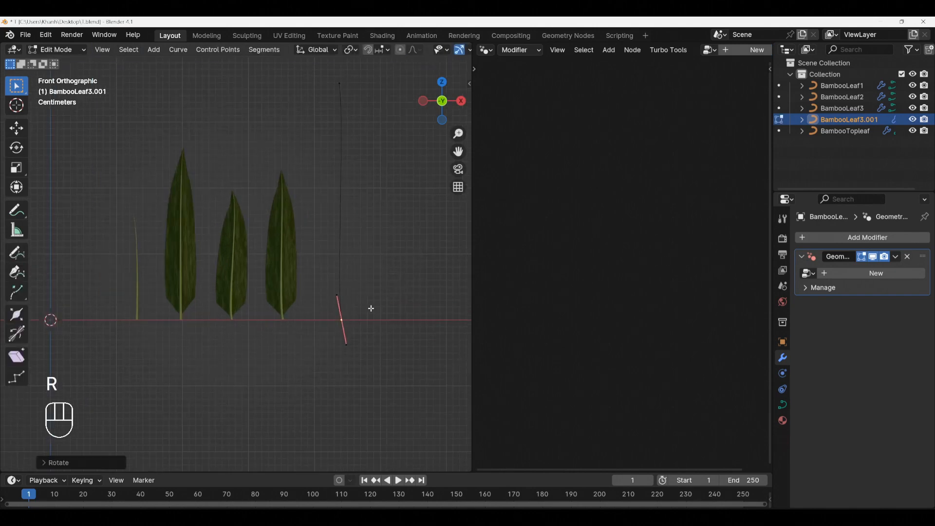
Step: Move the curve's top control point slightly sideways, away from the leaves
scroll(360, 270, down, 1)
click(344, 112)
key(g)
click(356, 125)
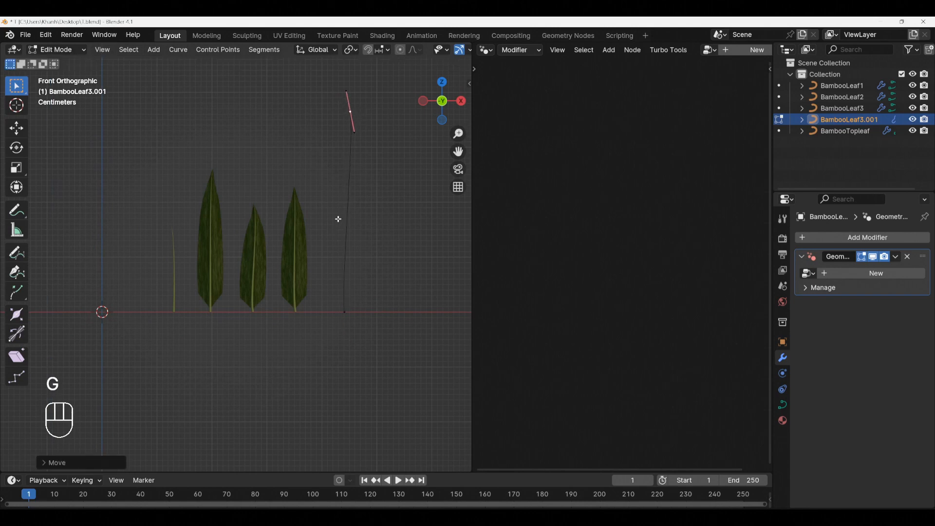
Step: Select the curve's two end control points and subdivide the segment between them
key(Tab)
scroll(349, 307, up, 3)
key(Tab)
click(341, 316)
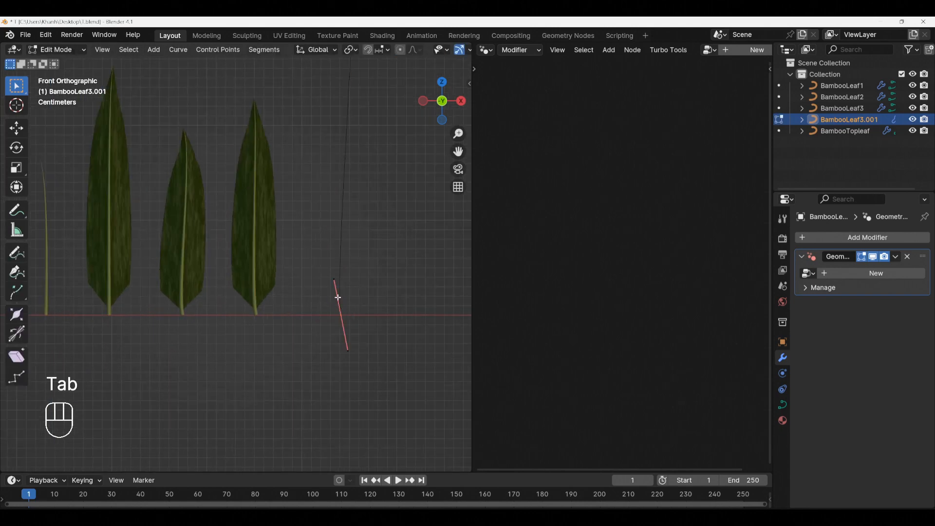
scroll(338, 297, down, 5)
scroll(313, 281, up, 3)
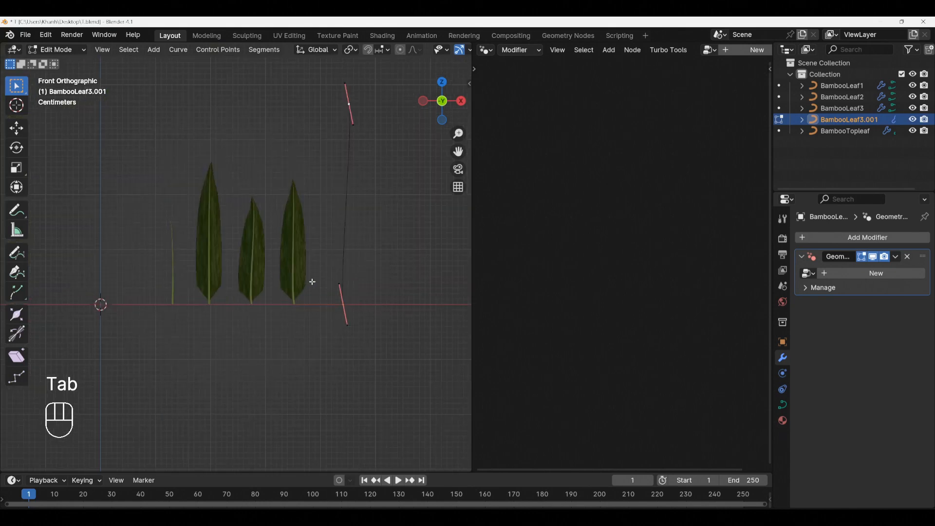
right_click(377, 167)
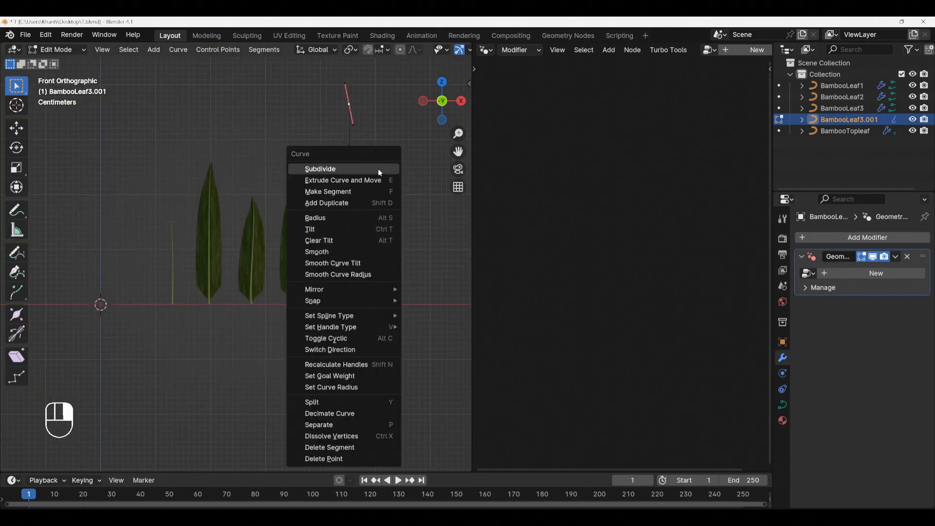
click(332, 171)
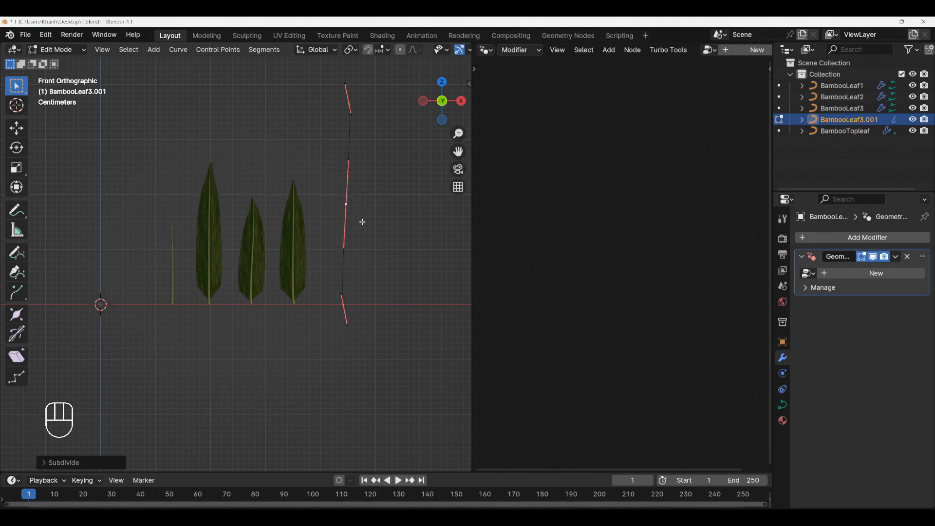
Step: Move the curve's new middle control point down toward the lower part of the curve
click(350, 199)
key(g)
click(347, 228)
scroll(348, 221, down, 2)
shift+middle_drag(331, 240, 303, 269)
scroll(303, 269, up, 3)
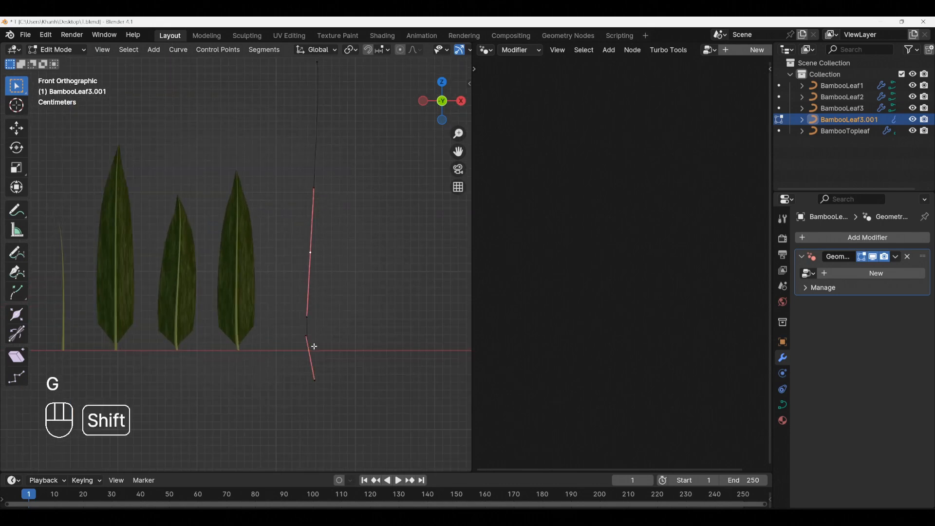
Step: Subdivide the curve's lower segment and move the new control point down near the base
right_click(341, 252)
click(318, 218)
scroll(314, 317, up, 4)
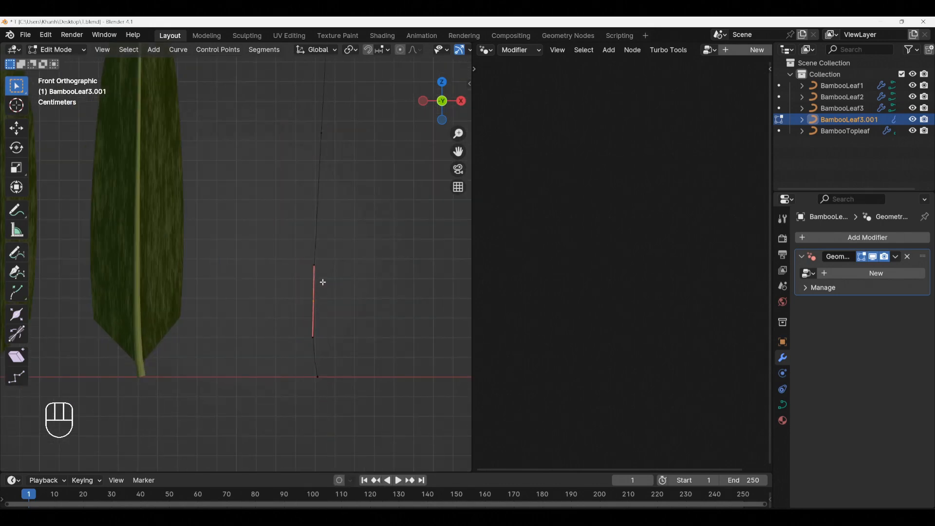
key(g)
click(323, 314)
scroll(319, 284, down, 2)
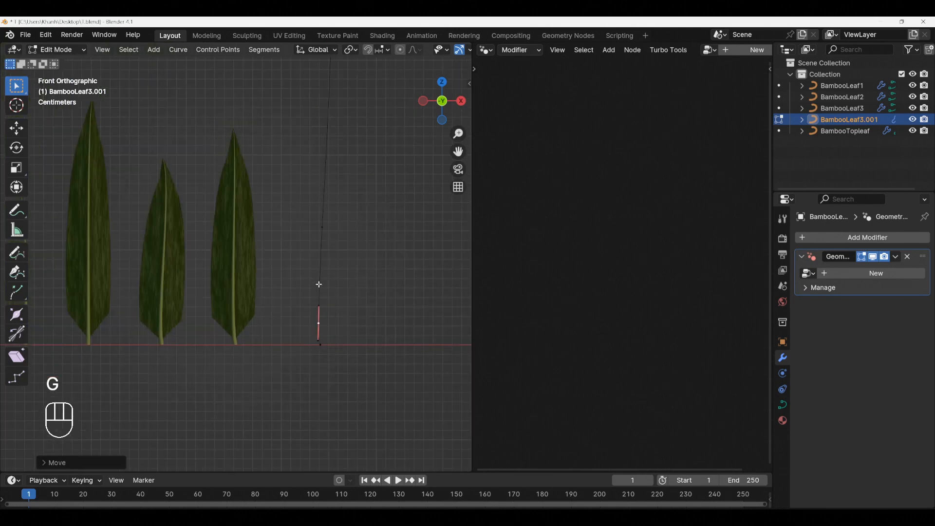
Step: Scale down the handles of the control point just above the base and adjust its position
key(Tab)
key(Tab)
scroll(321, 312, up, 3)
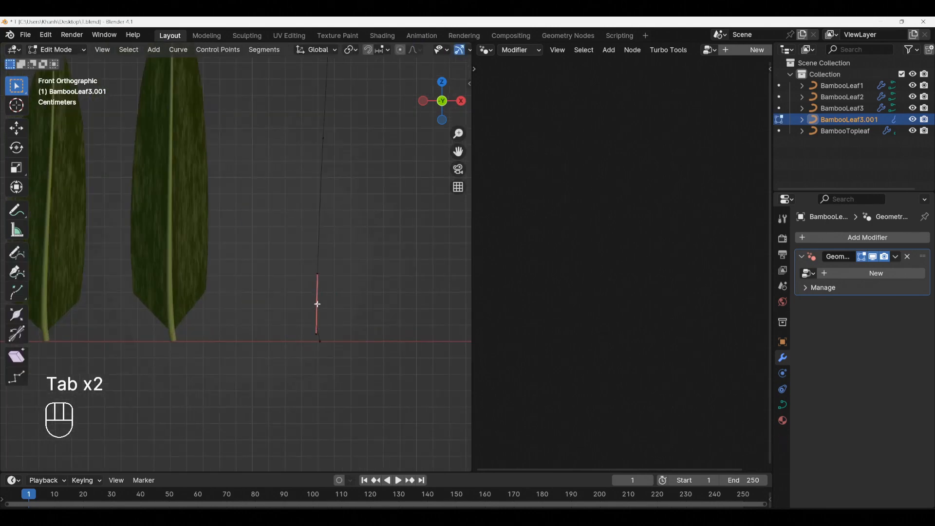
key(s)
click(315, 292)
key(g)
click(328, 331)
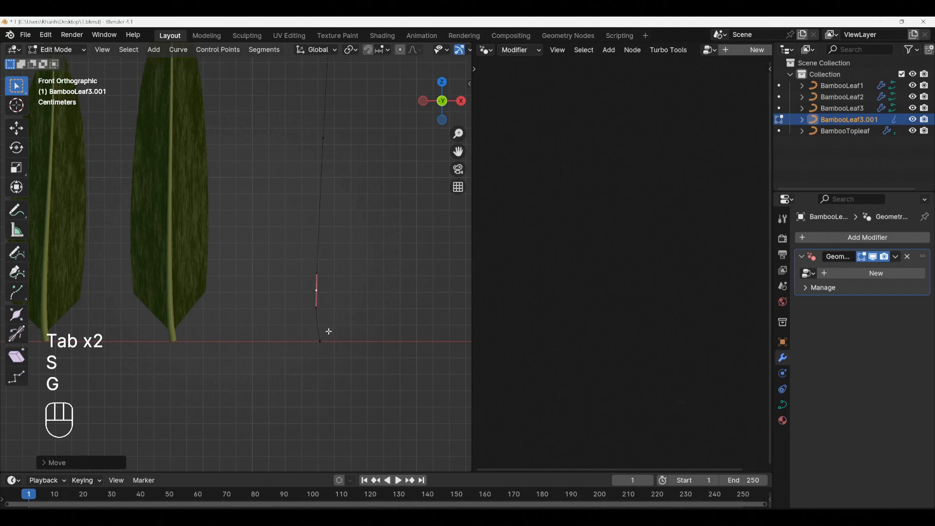
Step: Move the lower handle of the curve's base control point up to shorten the bend at the base
click(329, 338)
key(g)
right_click(346, 326)
click(342, 390)
key(g)
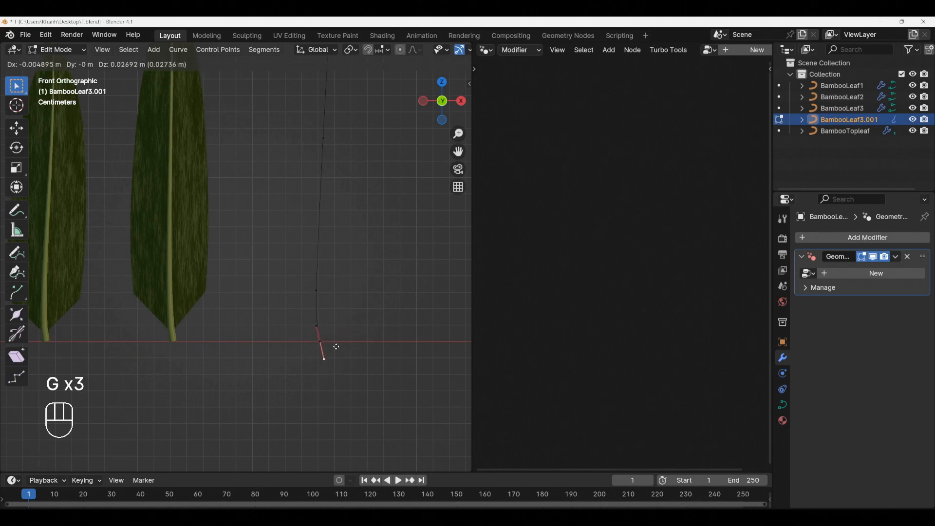
click(334, 344)
Step: Rotate the handles of the curve's top control point nearly vertical and scale them up
scroll(333, 340, down, 3)
shift+middle_drag(340, 328, 347, 377)
click(334, 275)
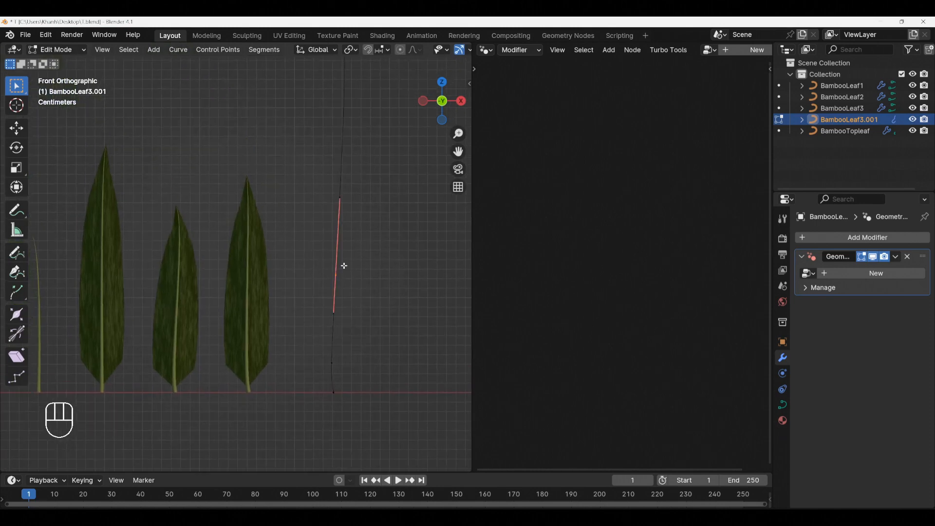
scroll(345, 273, down, 4)
click(335, 171)
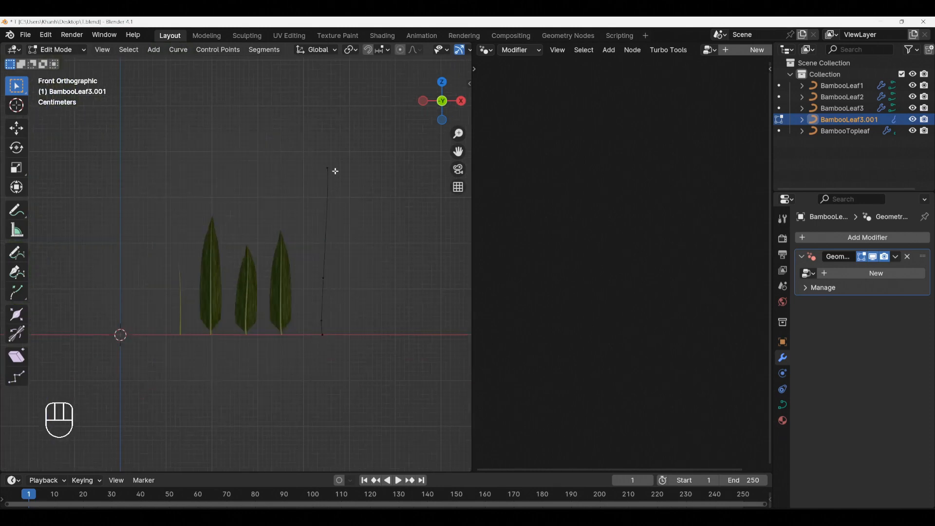
key(r)
click(361, 197)
key(s)
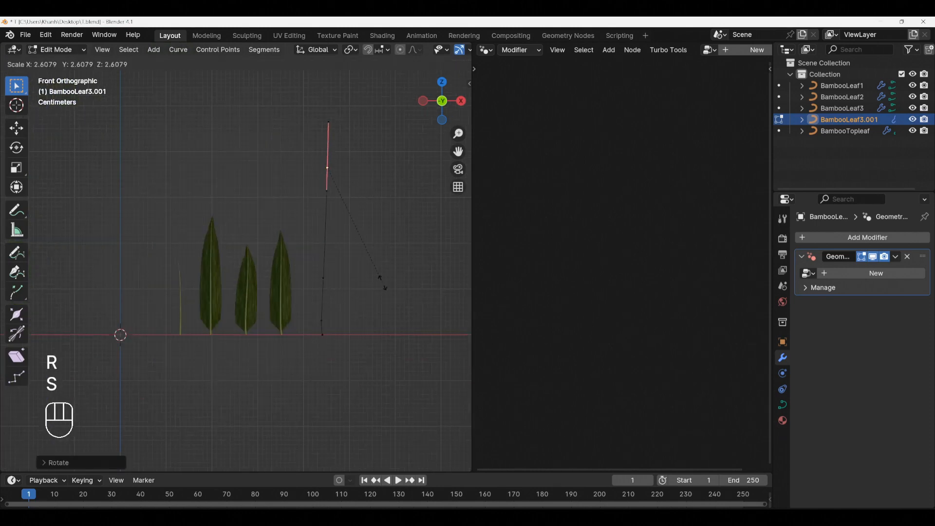
key(r)
click(399, 337)
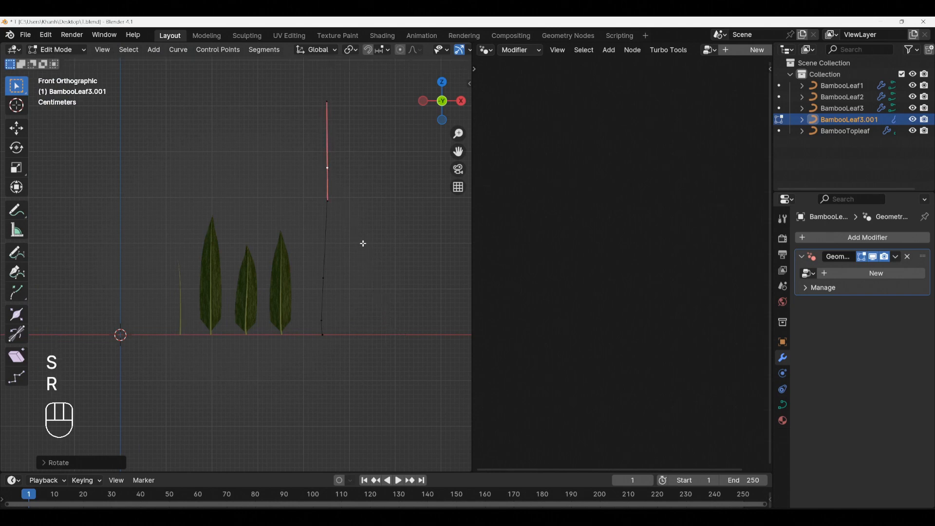
Step: Adjust the lower handle of the curve's top control point and return to Object Mode
click(328, 202)
key(g)
click(331, 240)
key(Tab)
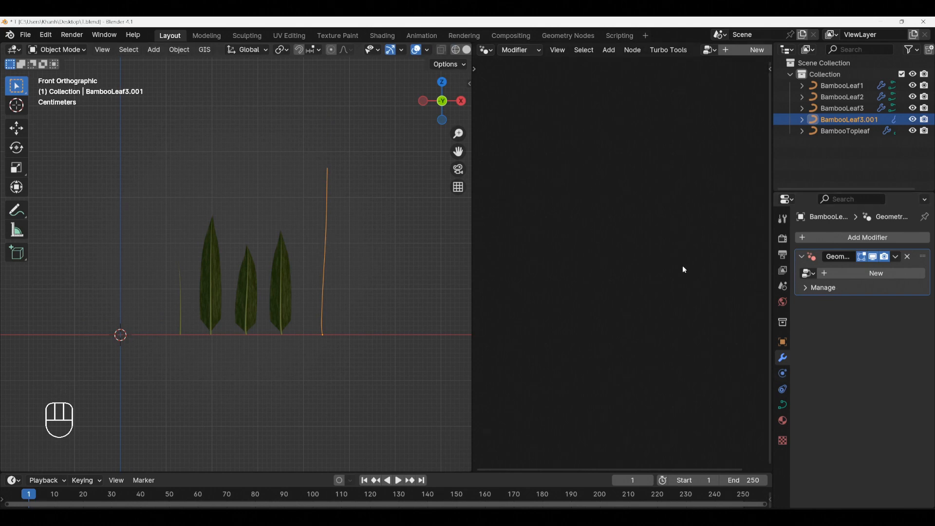
Step: Create a new geometry node group for the curve and name it BambooSmallBranch1
drag(472, 222, 390, 258)
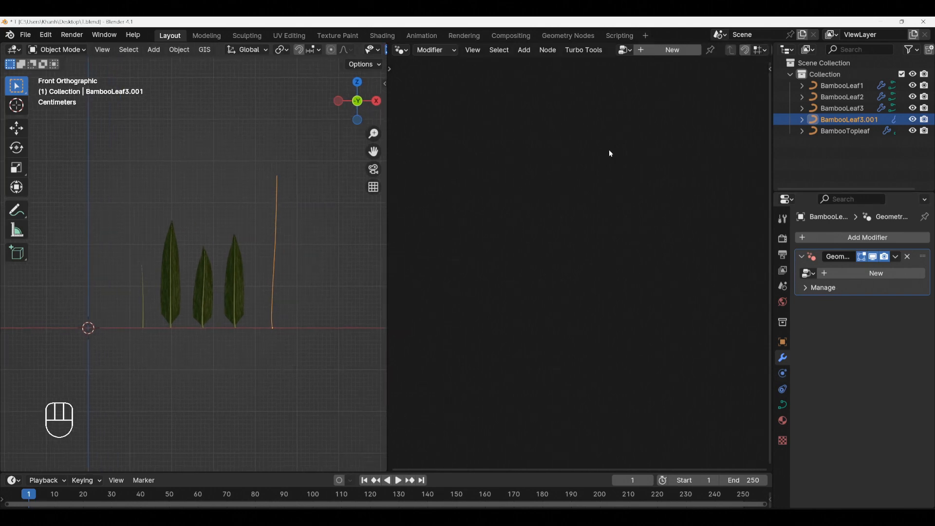
click(654, 51)
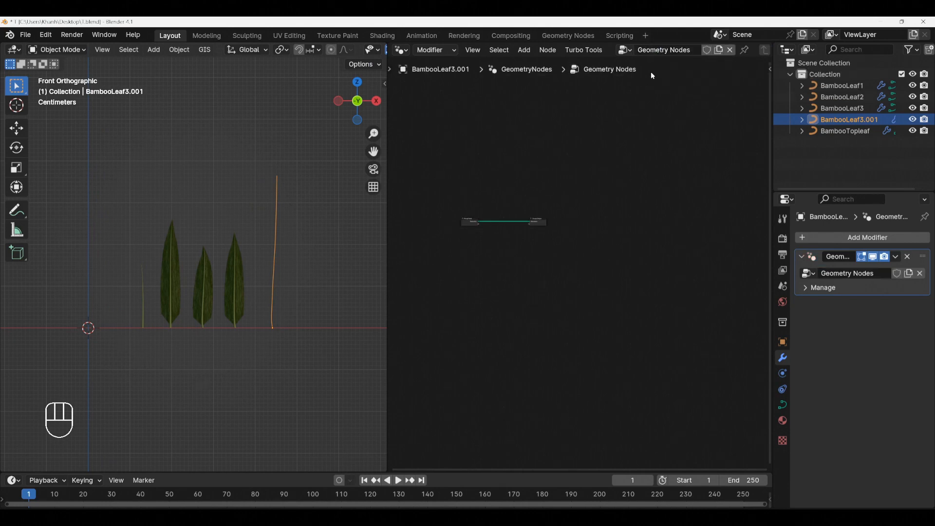
click(659, 50)
text(B)
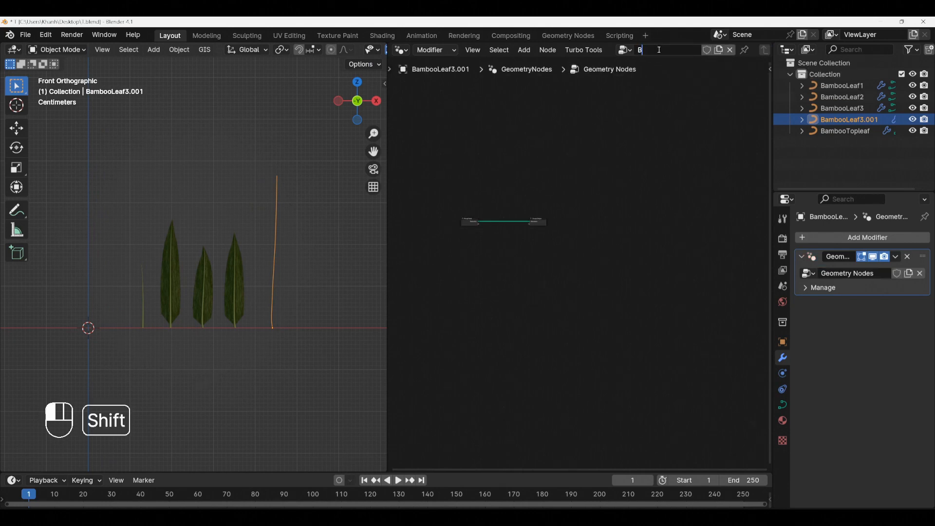
text(ambooSmallBranch)
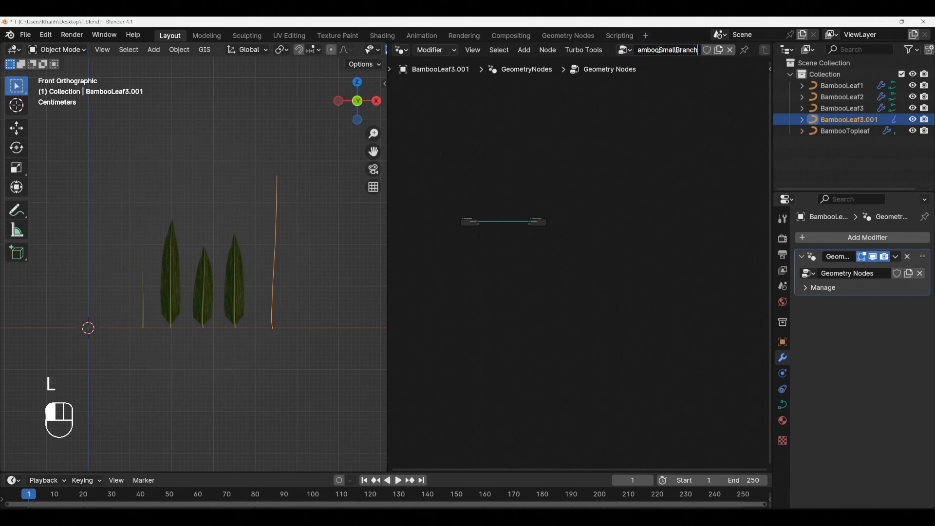
text(1)
key(Return)
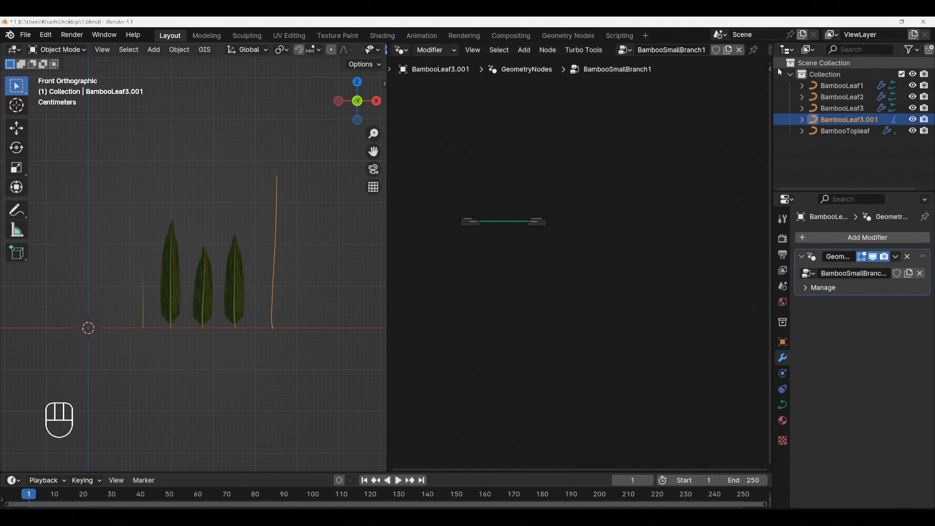
Step: Rename the BambooLeaf3.001 curve object to BambooSmallBranch1
double_click(847, 119)
text(BambooSmallBranch1)
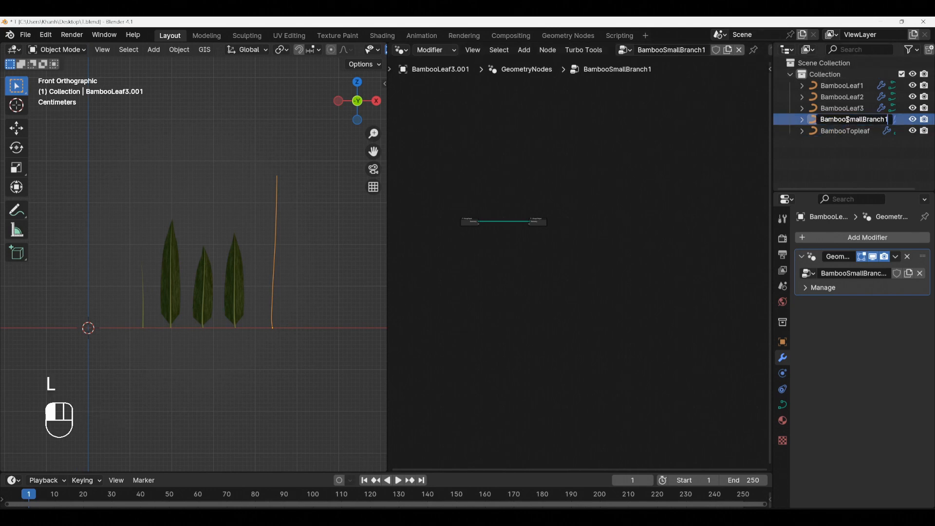
key(Return)
Step: Add a Resample Curve node on the link between Group Input and Group Output
key(shift+a)
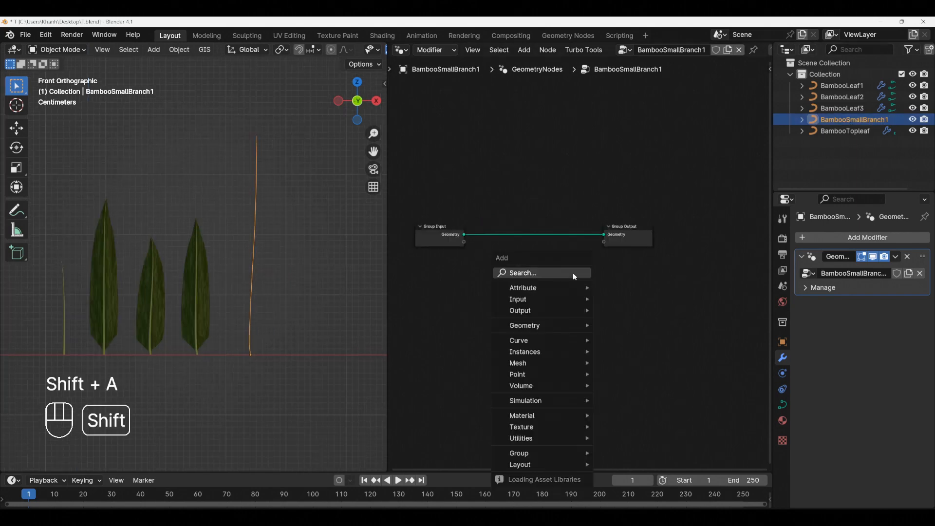
click(562, 271)
text(resam)
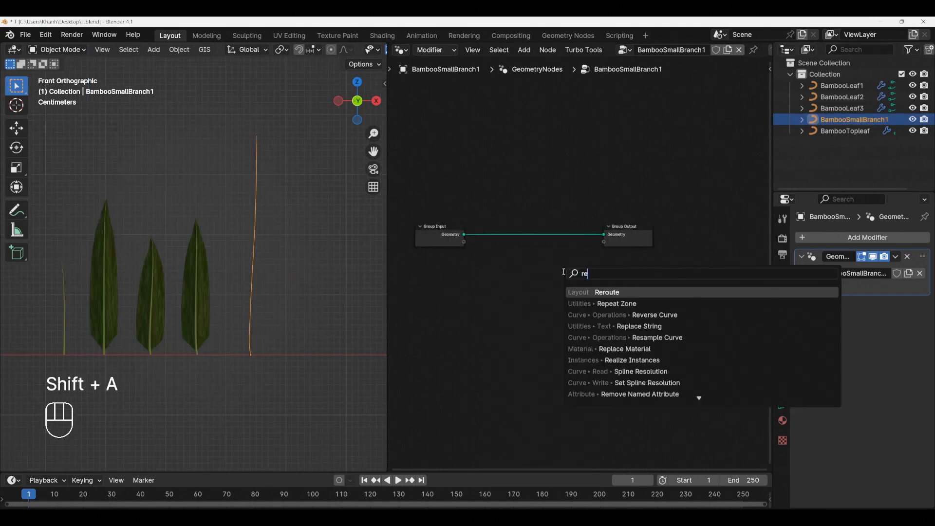
key(Return)
click(491, 222)
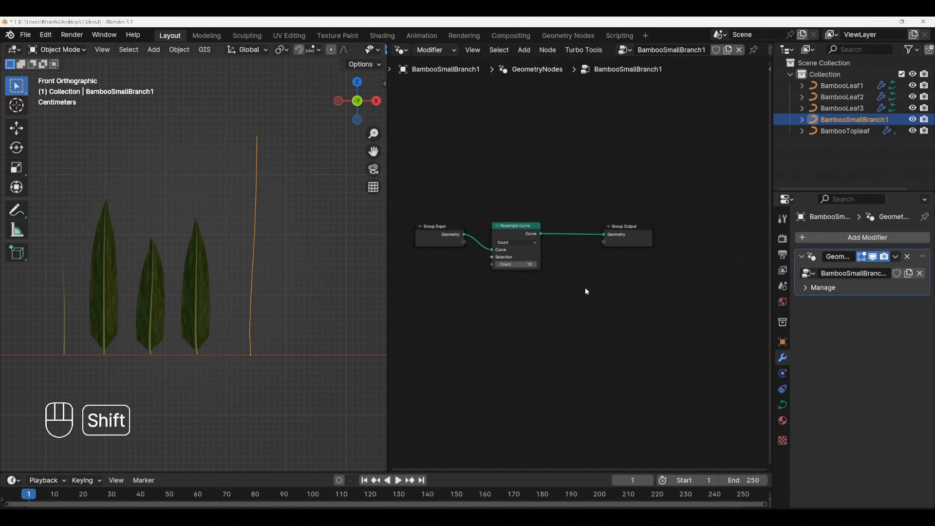
Step: Insert a Set Curve Radius node between Resample Curve and Group Output
key(shift+a)
text(s)
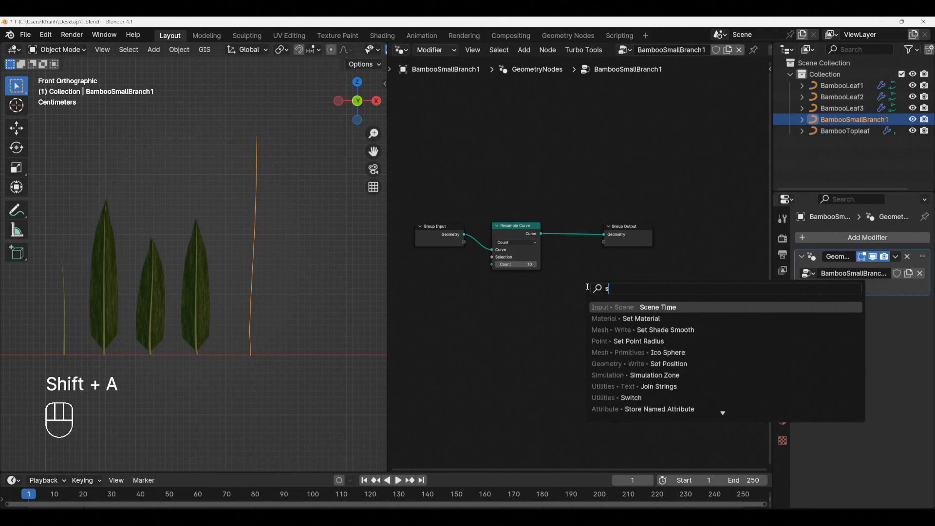
text(cr)
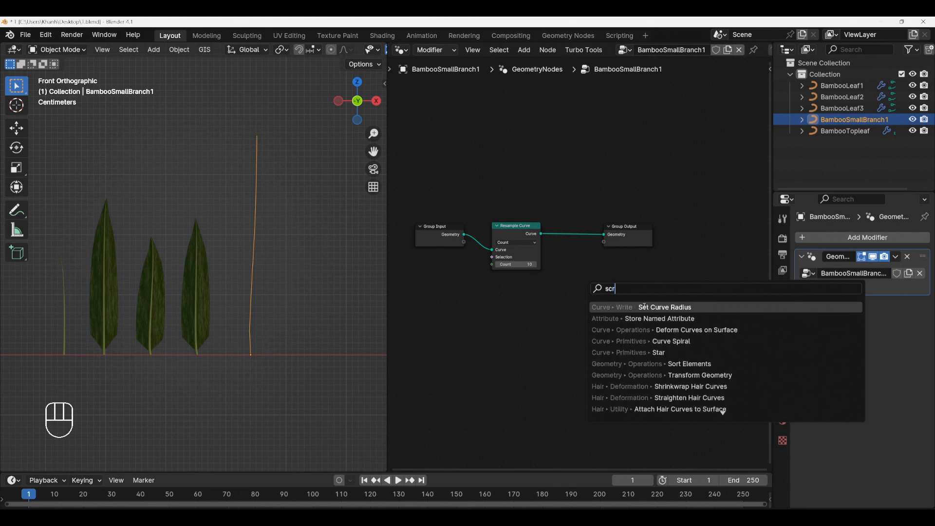
click(653, 308)
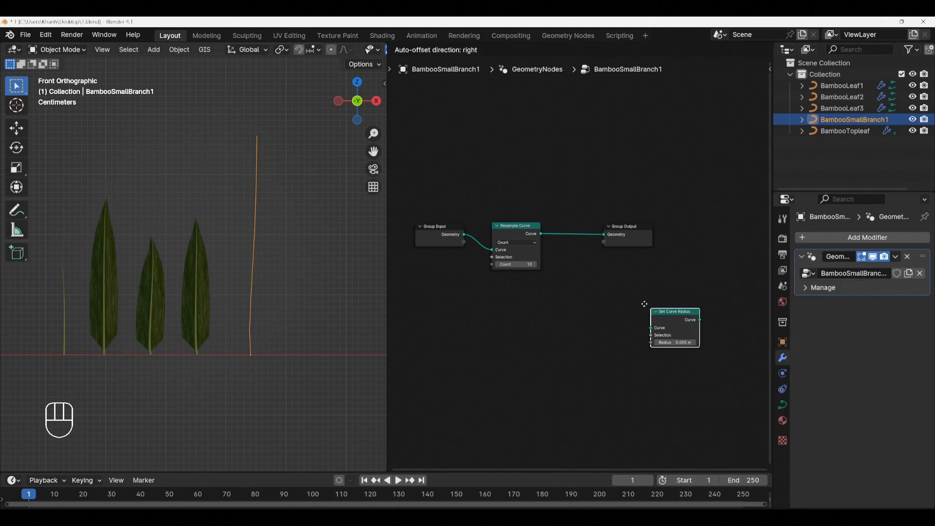
click(628, 278)
Step: Insert a Curve to Mesh node between Set Curve Radius and Group Output
scroll(605, 260, up, 3)
middle_drag(615, 257, 588, 267)
click(630, 277)
key(shift+a)
click(631, 280)
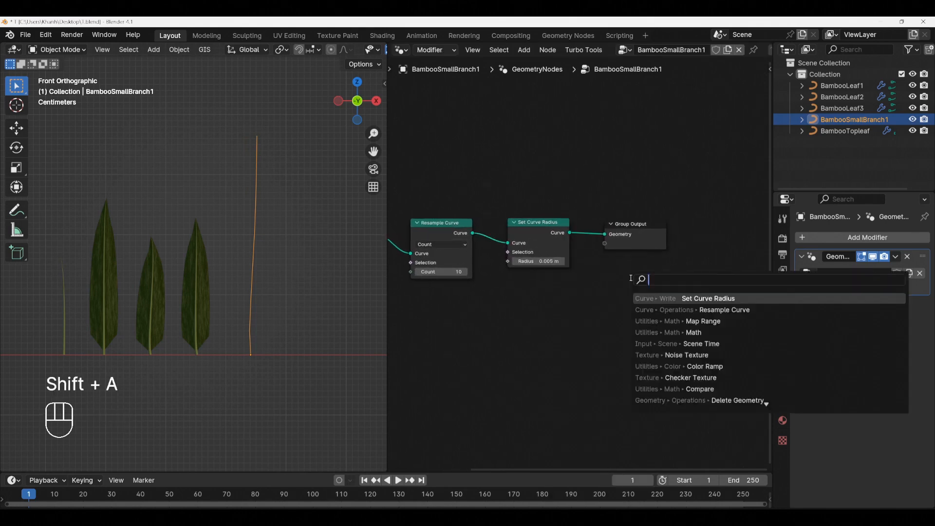
text(ctm)
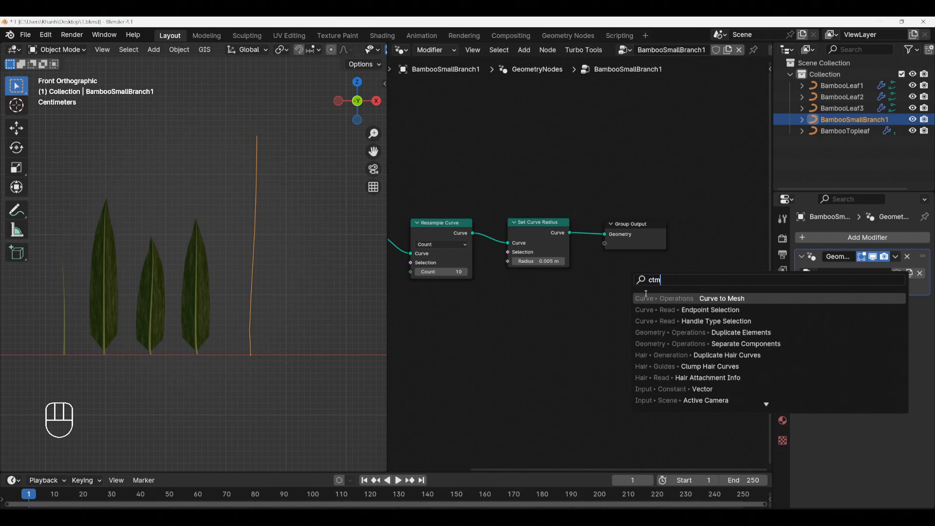
key(Return)
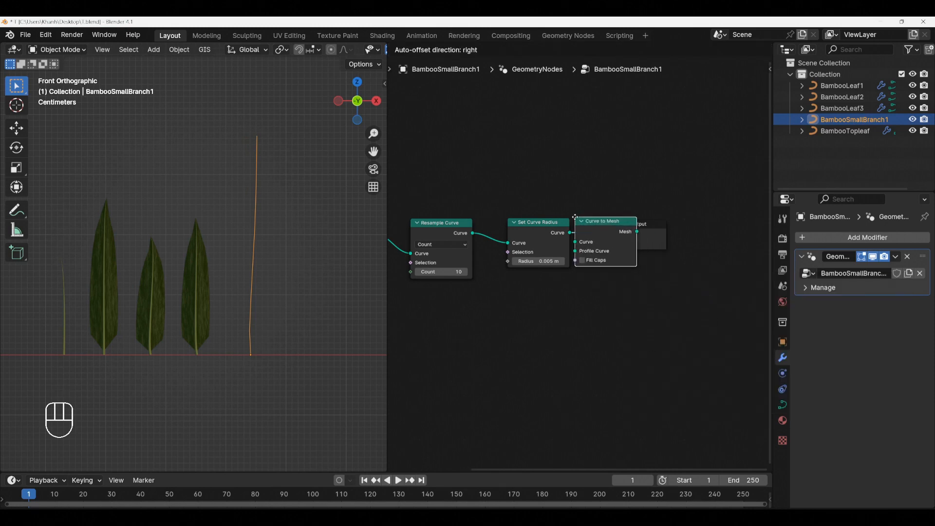
click(656, 251)
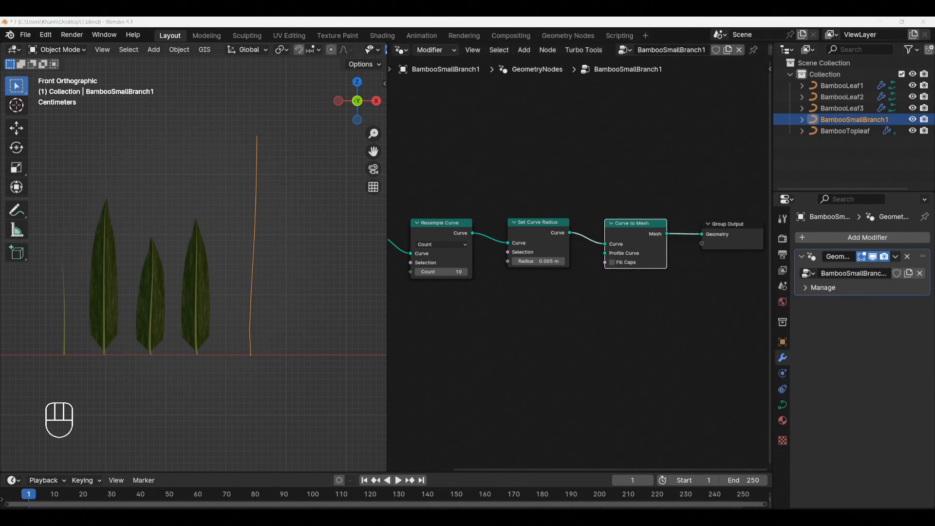
Step: Insert a Set Material node between Curve to Mesh and Group Output
middle_drag(707, 304, 612, 294)
key(shift+s)
key(shift+a)
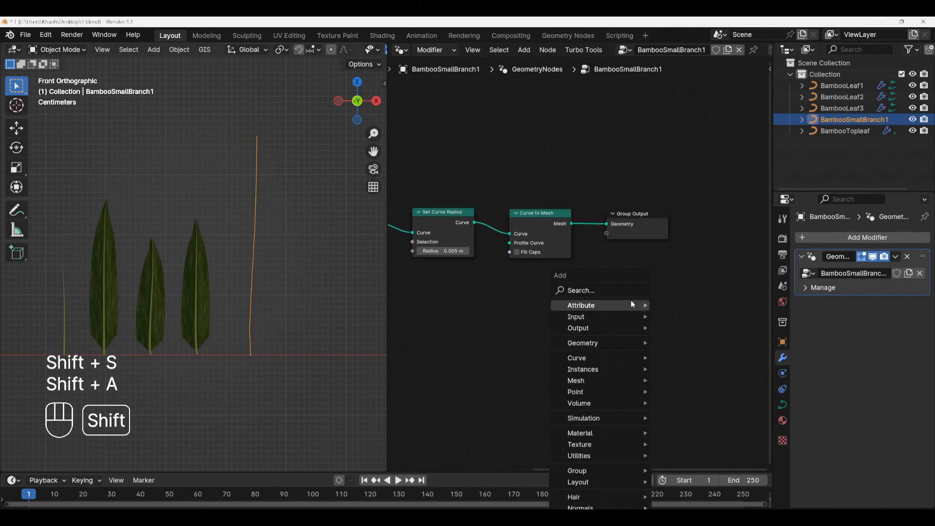
text(set)
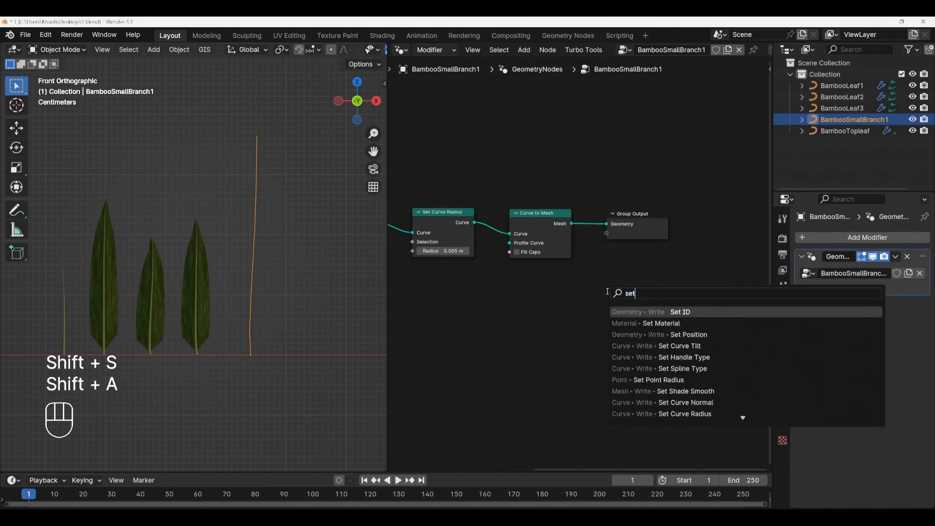
click(628, 320)
click(580, 207)
Step: Add a Curve Circle node below Set Curve Radius and connect its Curve output to Curve to Mesh's Profile Curve input
scroll(526, 288, down, 1)
middle_drag(496, 292, 612, 279)
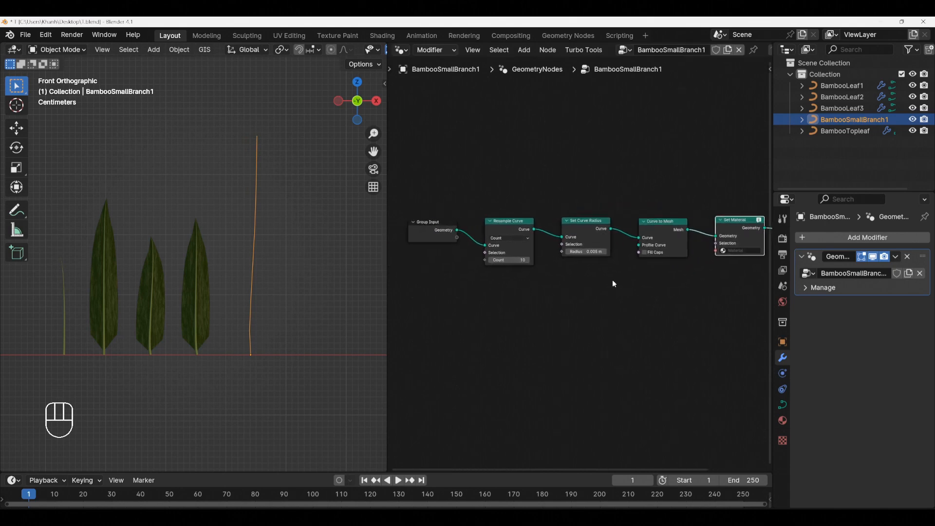
scroll(658, 296, up, 1)
key(shift+a)
click(665, 296)
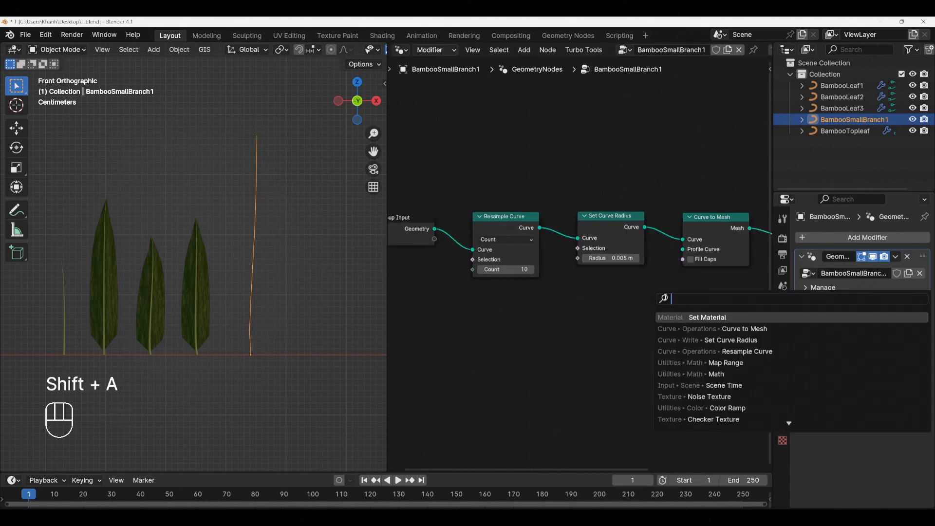
text(cc)
click(677, 316)
click(582, 287)
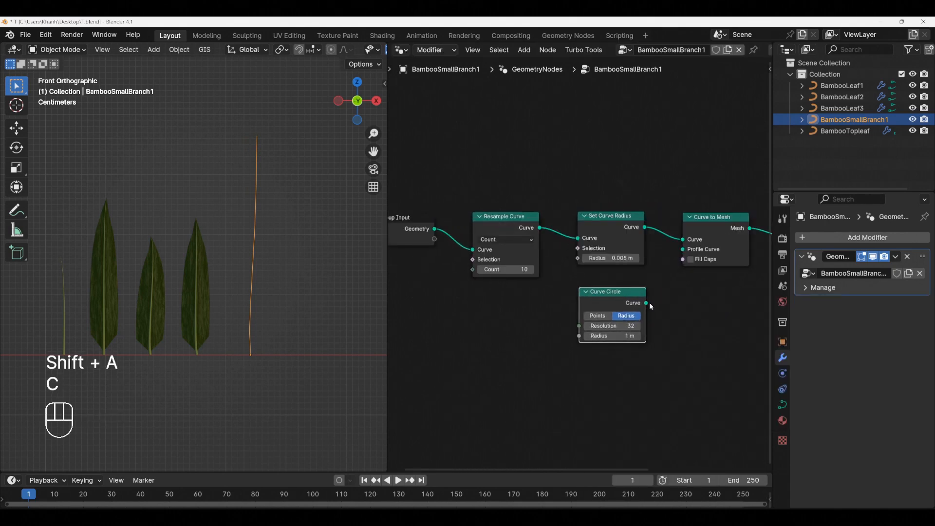
drag(651, 303, 683, 249)
Step: Set the Curve Circle's resolution to 6
scroll(582, 344, up, 2)
click(615, 326)
text(6)
key(Return)
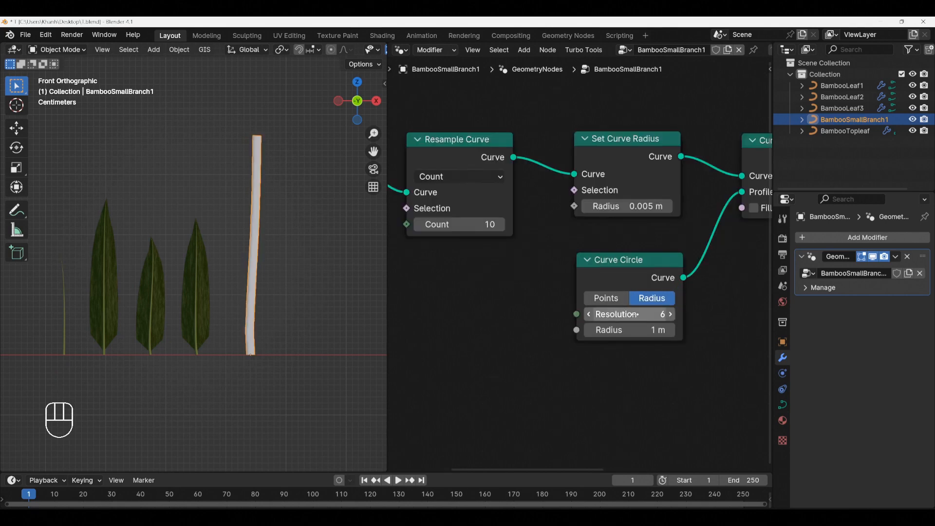
Step: Try a radius of 0.04 m for the Curve Circle profile
click(635, 330)
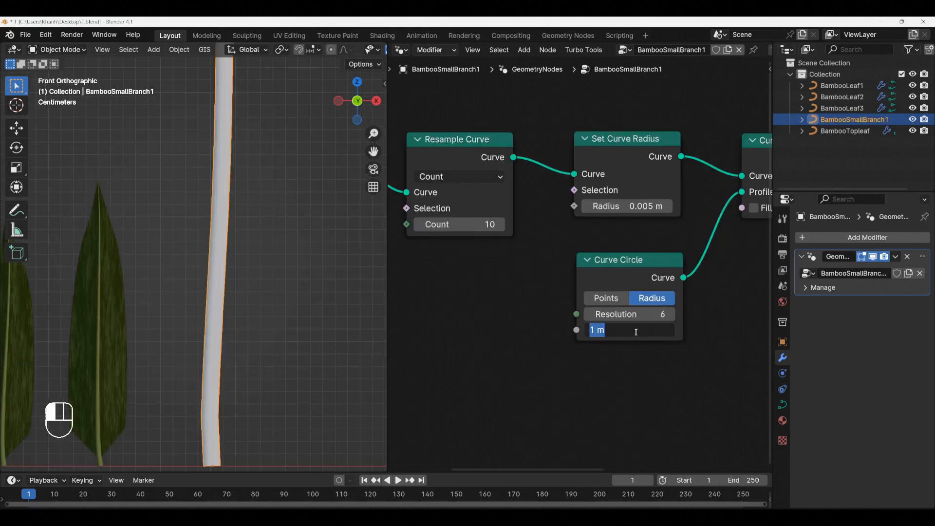
text(0.04)
key(Return)
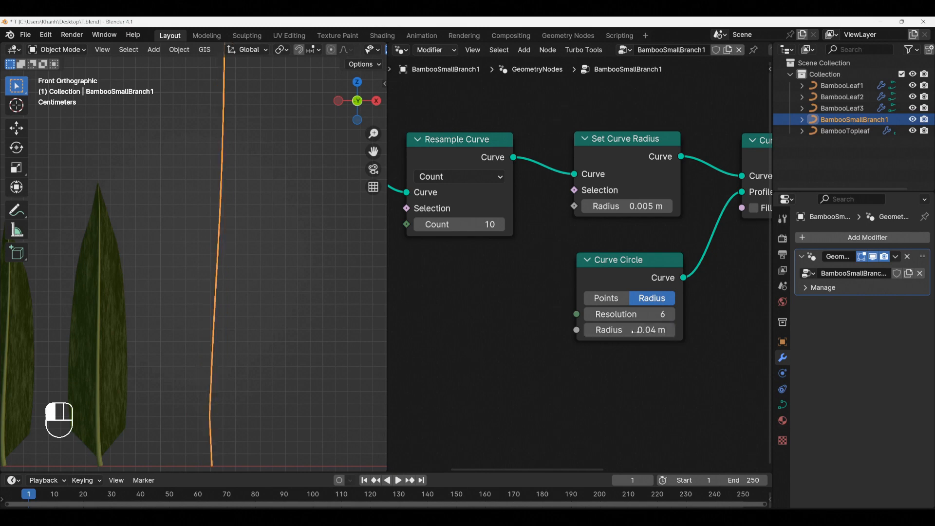
Step: Set the Curve Circle's radius to 0.4 m
click(635, 331)
text(.)
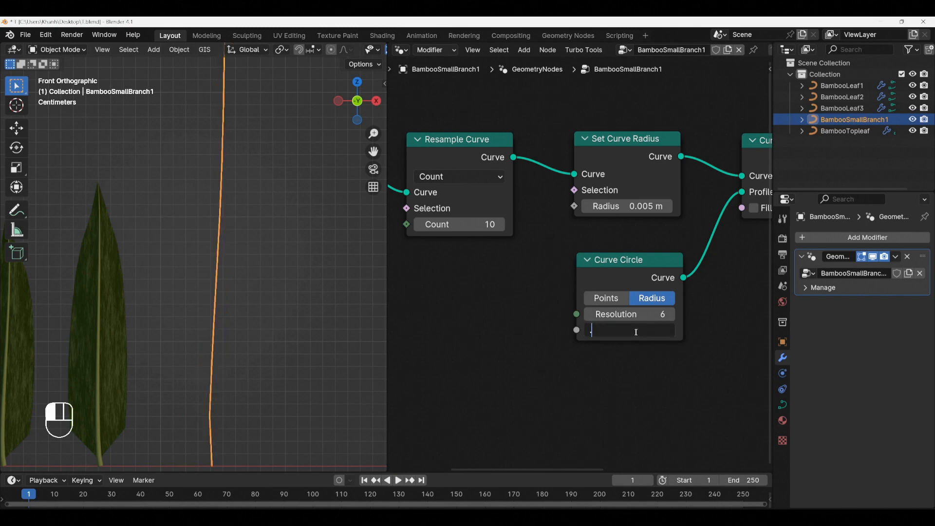
text(4)
key(Return)
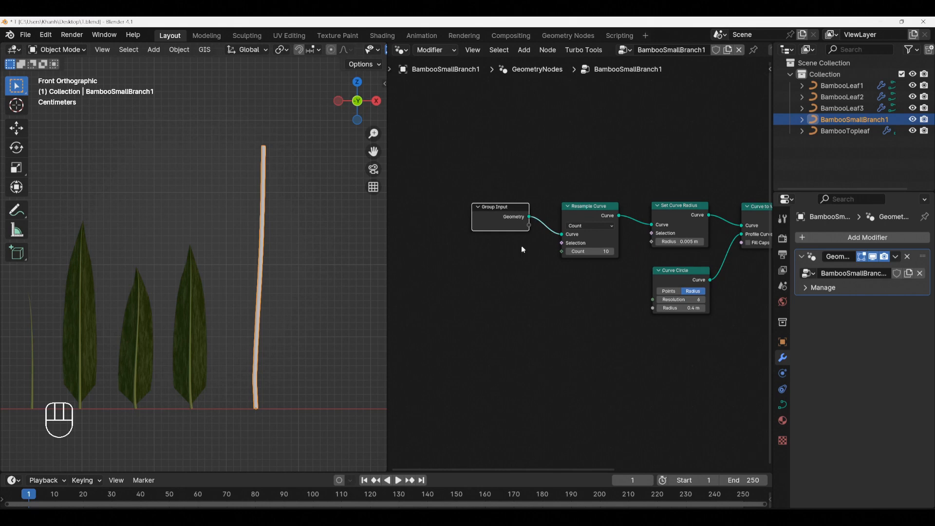
Step: Add a Spline Parameter node and place it directly below Group Input
click(523, 252)
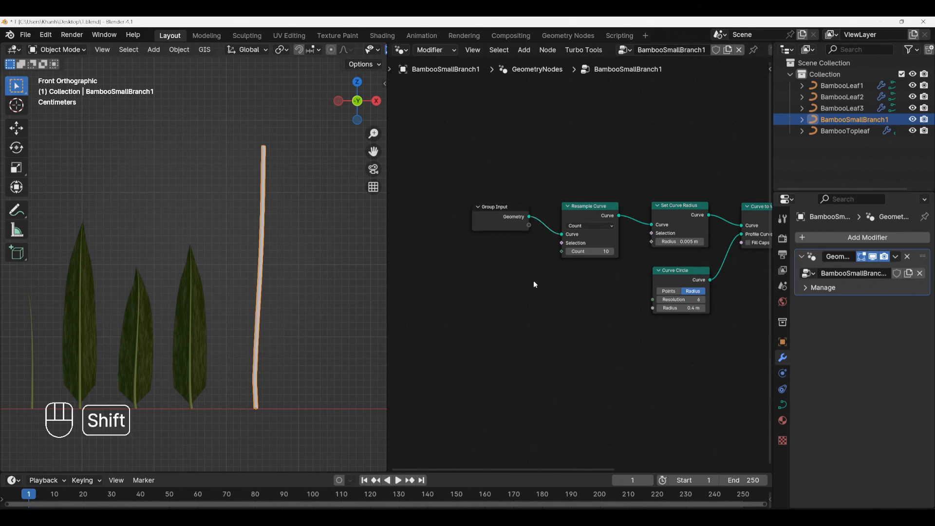
key(shift+a)
text(s)
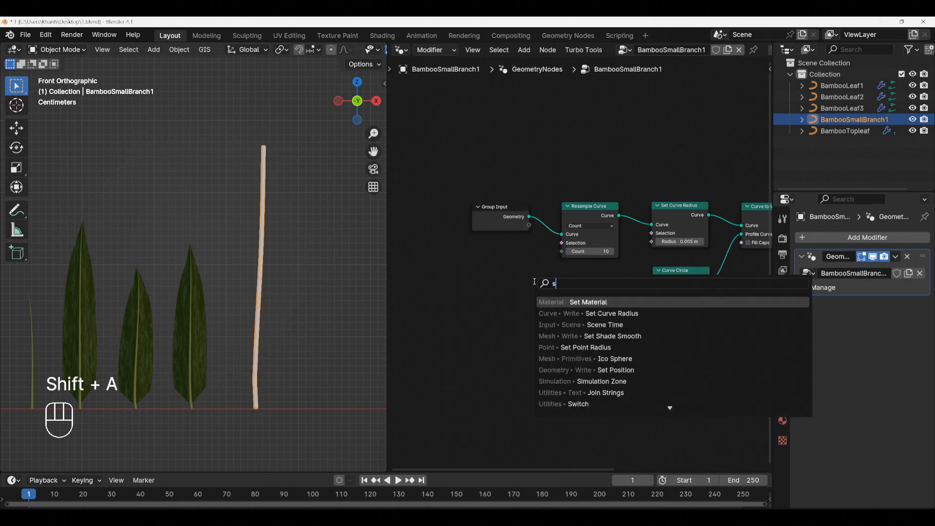
text(p)
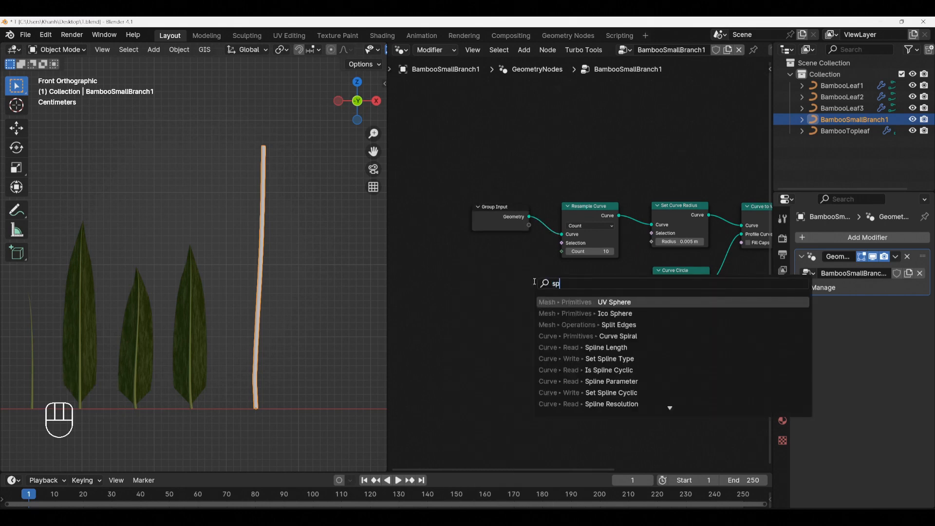
click(564, 381)
click(468, 254)
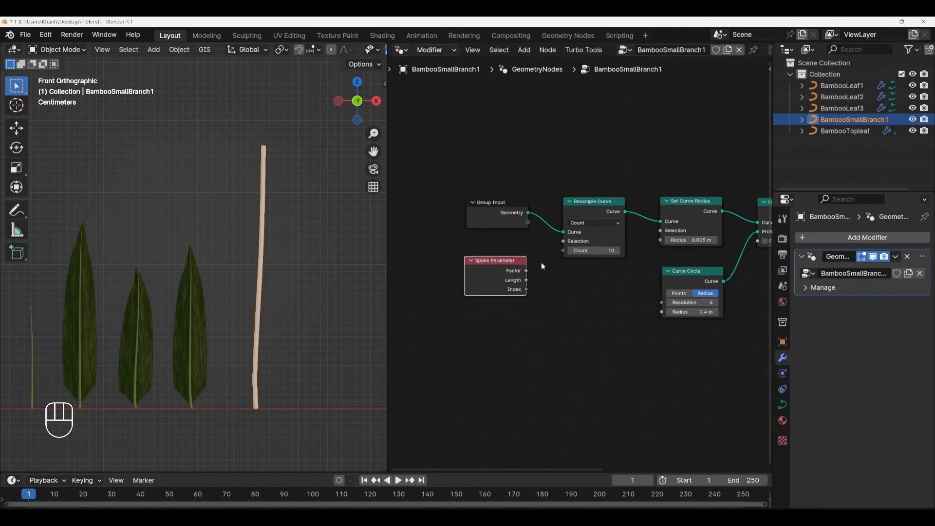
drag(503, 228, 500, 226)
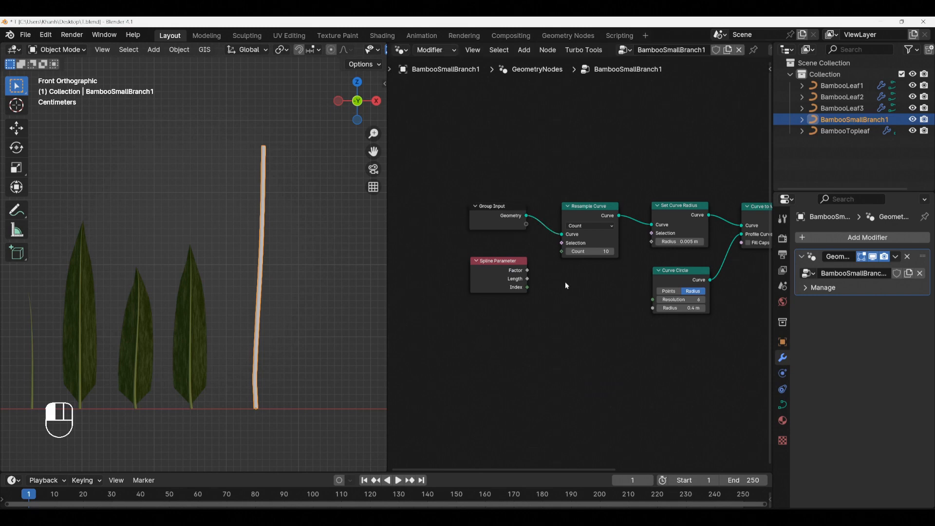
Step: Insert a Capture Attribute node between Group Input and Resample Curve
key(shift+a)
click(564, 282)
text(ca)
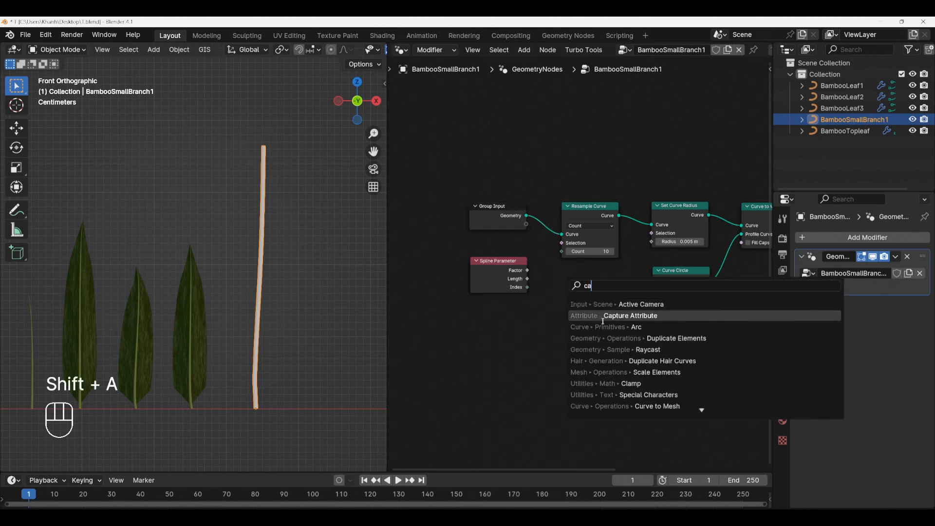
click(607, 315)
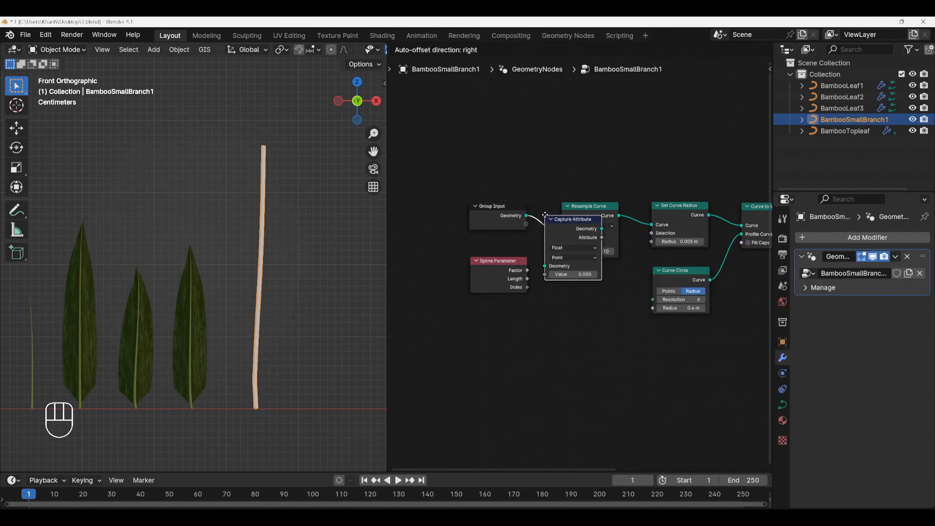
click(587, 239)
Step: Connect Spline Parameter's Factor to Capture Attribute's Value, and the captured Attribute to Set Curve Radius's Radius input
drag(530, 270, 563, 263)
key(Home)
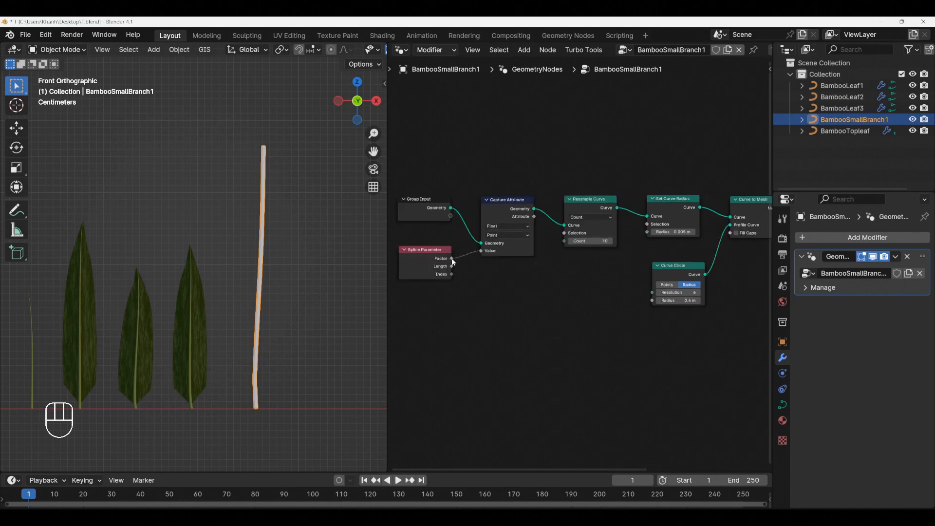
drag(534, 216, 643, 237)
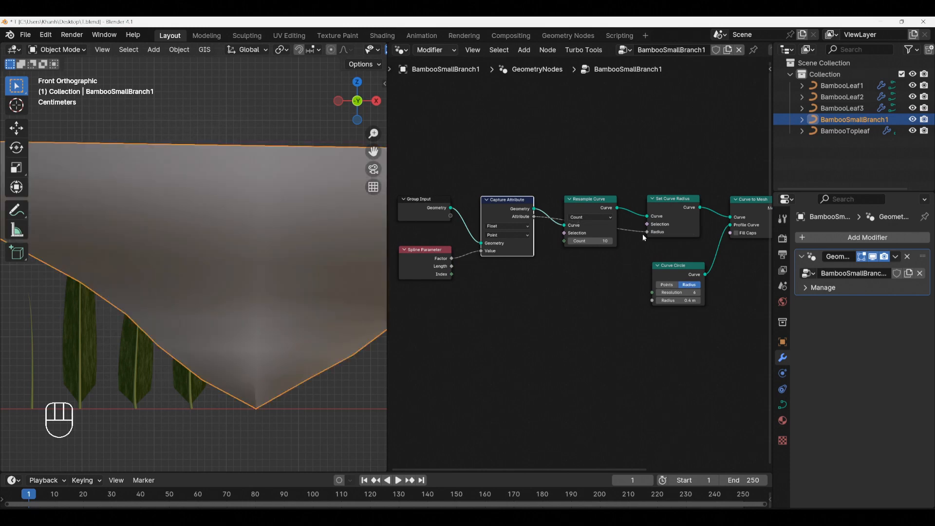
Step: Insert a Float Curve node between Capture Attribute's Attribute output and Set Curve Radius's Radius input, placing it below Resample Curve
scroll(643, 234, up, 1)
mouse_move(581, 274)
middle_down()
mouse_move(565, 291)
mouse_move(564, 269)
middle_up()
click(565, 265)
key(shift+a)
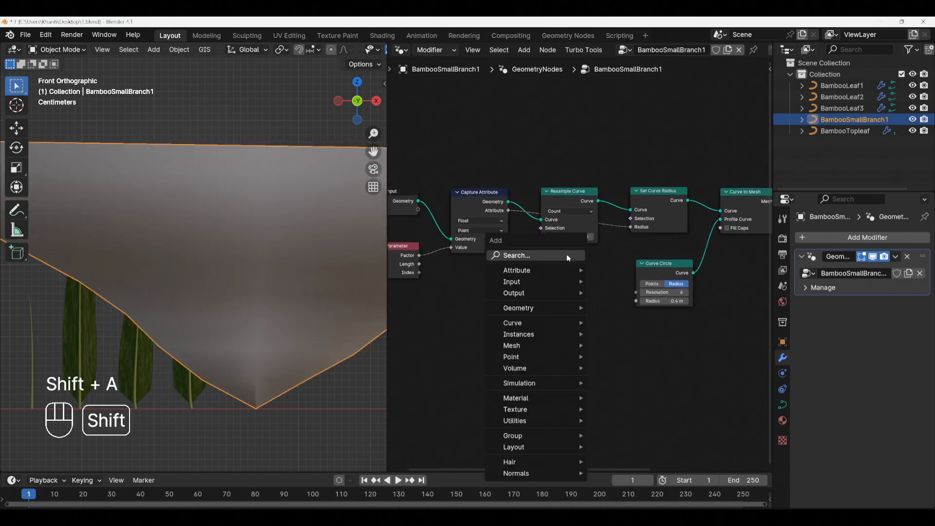
text(f)
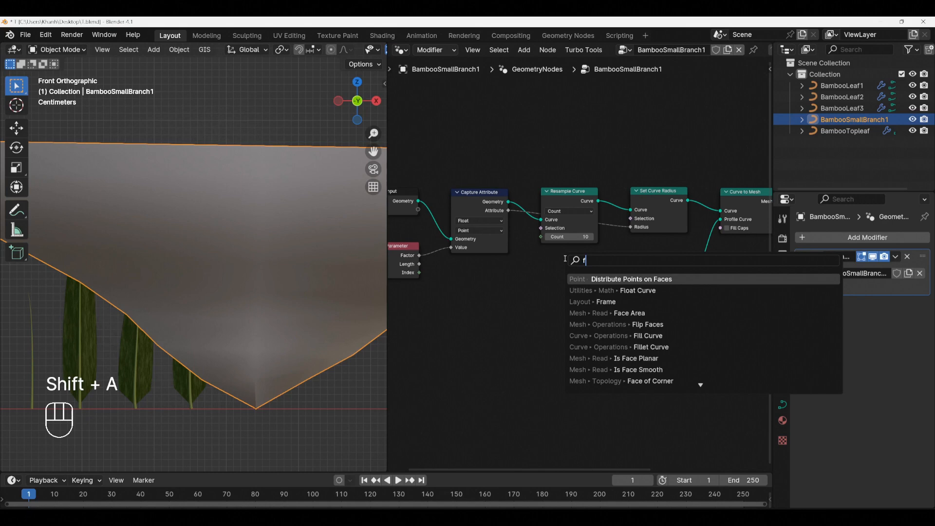
click(603, 290)
click(604, 223)
drag(604, 223, 544, 256)
Step: Move the Curve Circle node clear of the Float Curve, placing it just below Set Curve Radius
drag(660, 271, 731, 291)
scroll(705, 290, down, 1)
middle_drag(705, 290, 605, 302)
drag(625, 298, 646, 276)
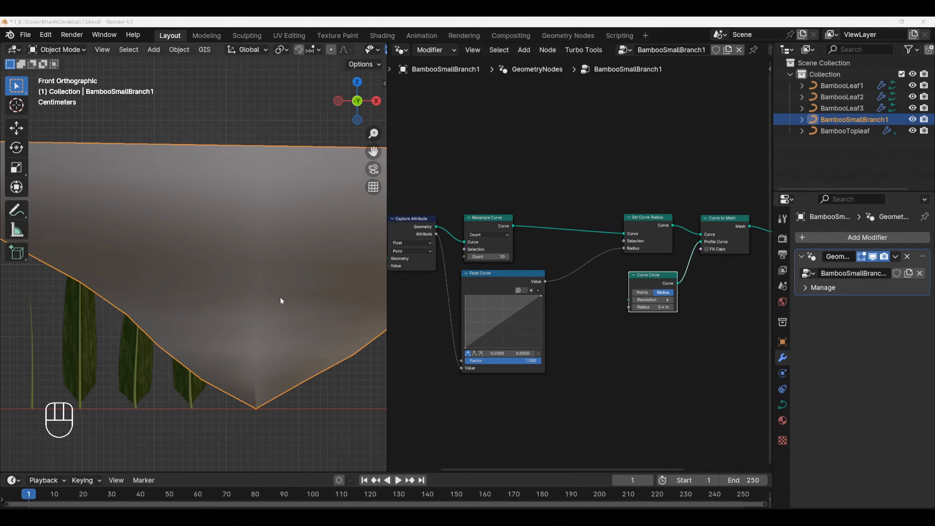
Step: Handwrite a viewport annotation above the branch mesh that ends with "→ keyword: bamboo"
click(16, 210)
scroll(207, 306, down, 3)
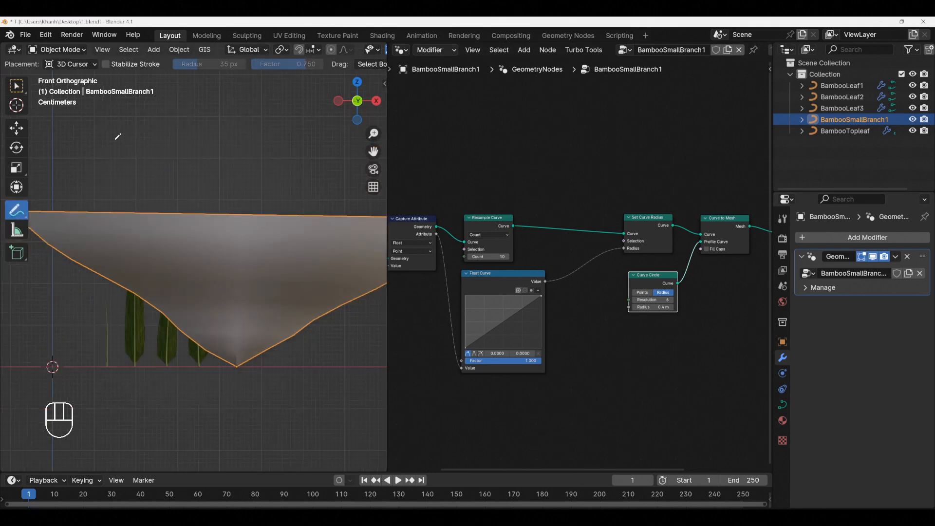
drag(121, 134, 146, 144)
drag(148, 138, 161, 146)
mouse_move(165, 142)
mouse_down()
mouse_move(222, 155)
mouse_move(259, 147)
mouse_move(215, 170)
mouse_move(255, 163)
mouse_move(253, 190)
mouse_up()
scroll(222, 161, down, 4)
scroll(220, 163, up, 2)
drag(257, 161, 312, 174)
shift+middle_drag(328, 184, 227, 206)
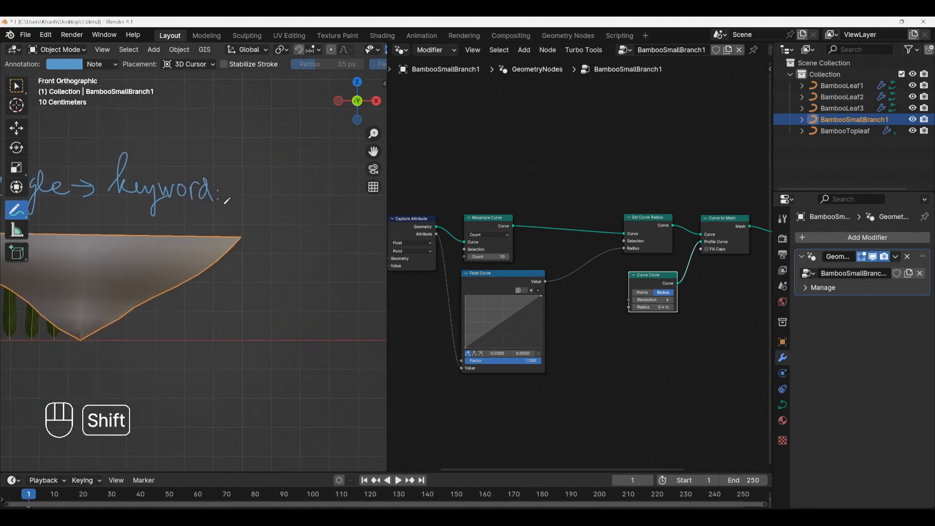
mouse_move(249, 195)
mouse_down()
mouse_move(301, 194)
mouse_move(311, 174)
mouse_move(325, 188)
mouse_up()
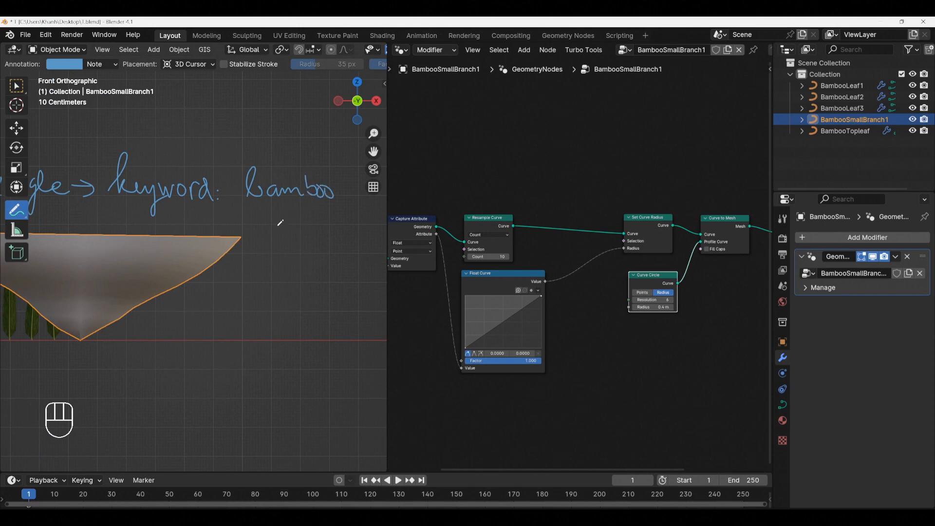
Step: Draw a few more annotation strokes in the viewport just below the handwritten word "bamboo"
mouse_move(266, 213)
mouse_down()
mouse_move(274, 233)
mouse_move(276, 224)
mouse_up()
mouse_move(279, 226)
mouse_down()
mouse_move(311, 230)
mouse_move(308, 252)
mouse_up()
drag(317, 218, 319, 235)
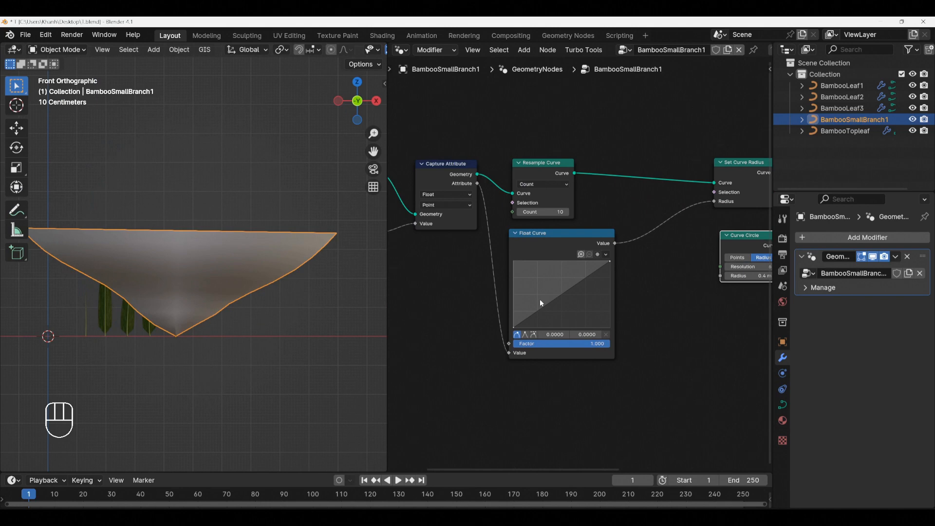
Step: Raise the Float Curve's start point at X 0 to a value of about 0.78
scroll(600, 272, up, 2)
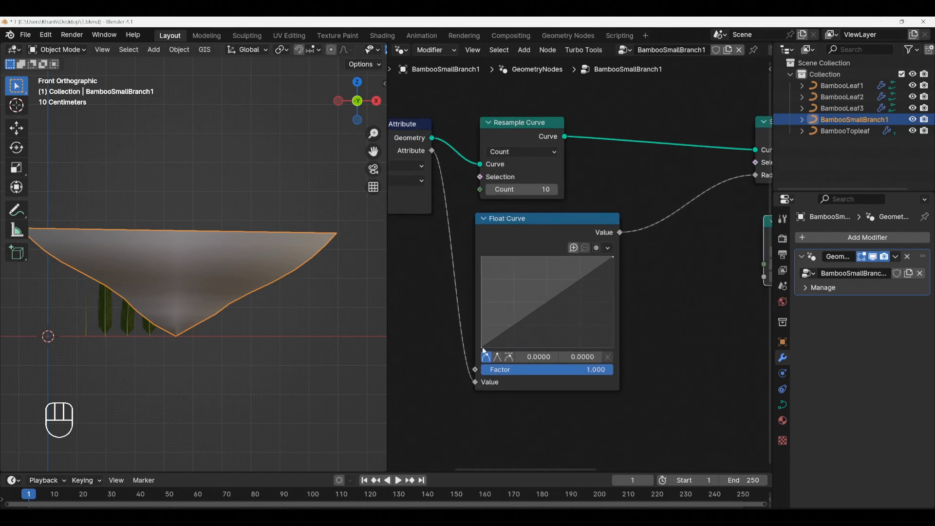
drag(482, 347, 481, 275)
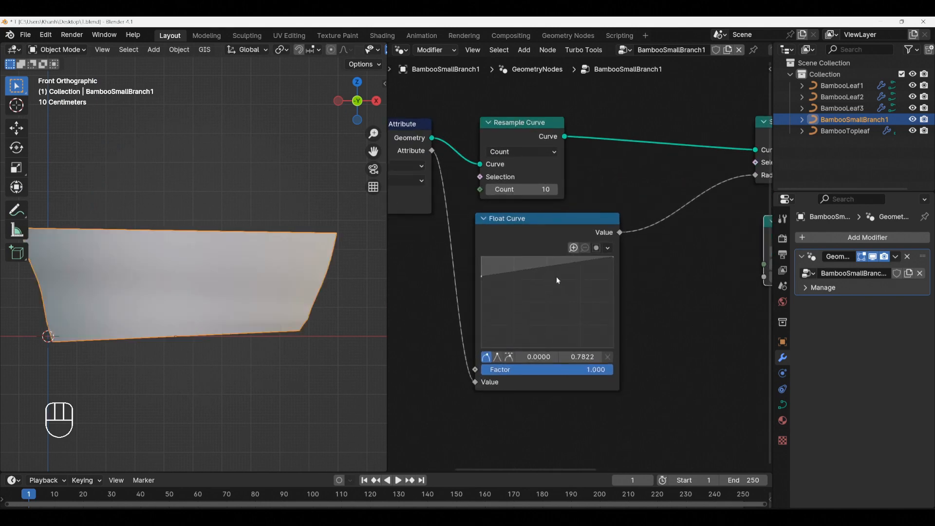
Step: Set the Curve Circle node's radius to 0.04 m
scroll(672, 301, down, 4)
middle_drag(674, 302, 526, 314)
scroll(631, 294, up, 3)
click(632, 293)
text(.)
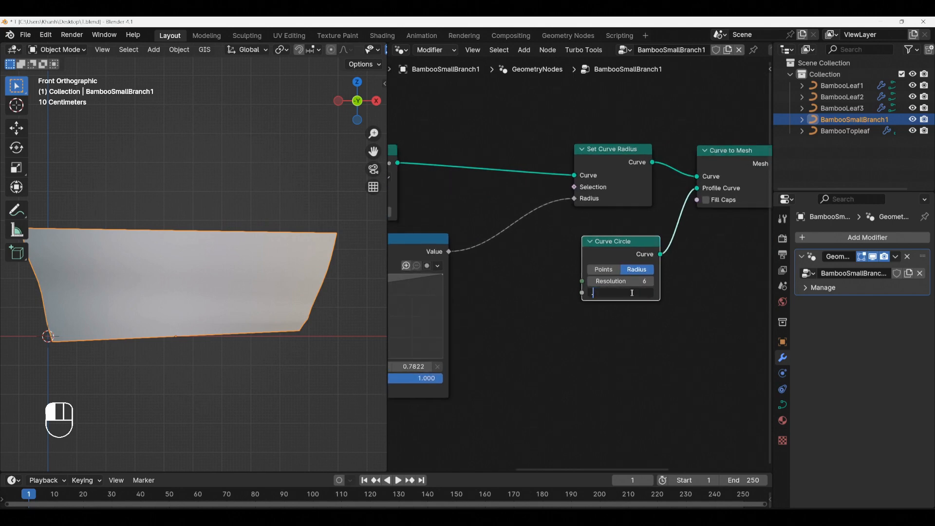
text(04)
key(Return)
scroll(496, 325, down, 1)
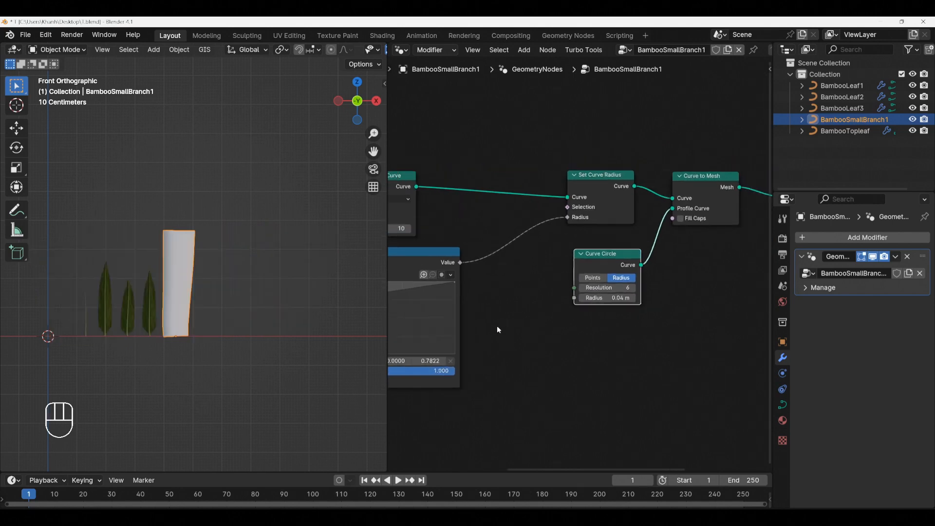
Step: Add a Float Curve point at about X 0.11, Y 0.60, and raise the start point to 1.0 with an Auto Clamped handle
middle_drag(497, 329, 617, 331)
scroll(492, 294, up, 5)
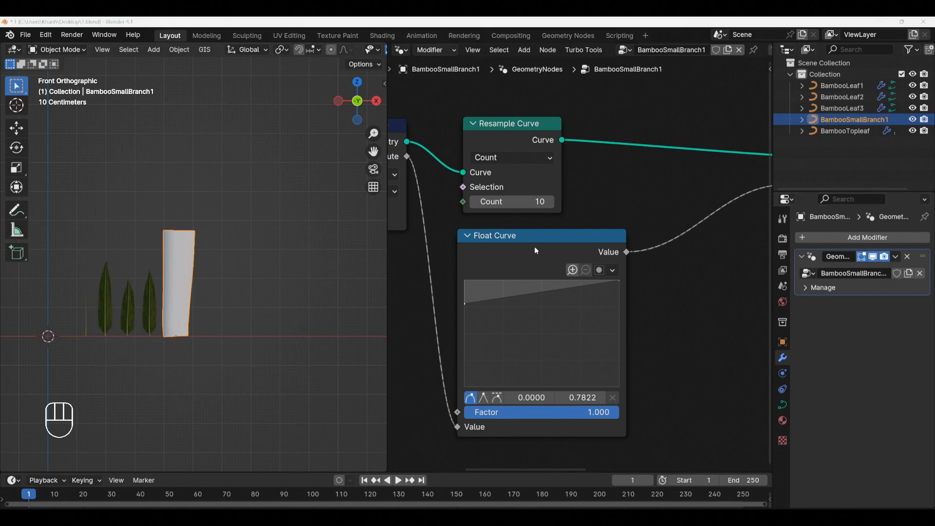
drag(478, 311, 464, 281)
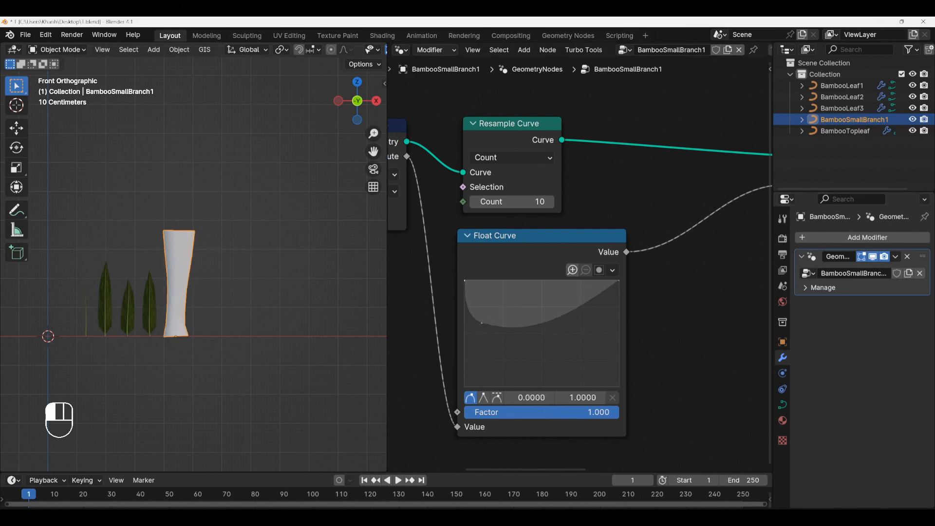
click(497, 398)
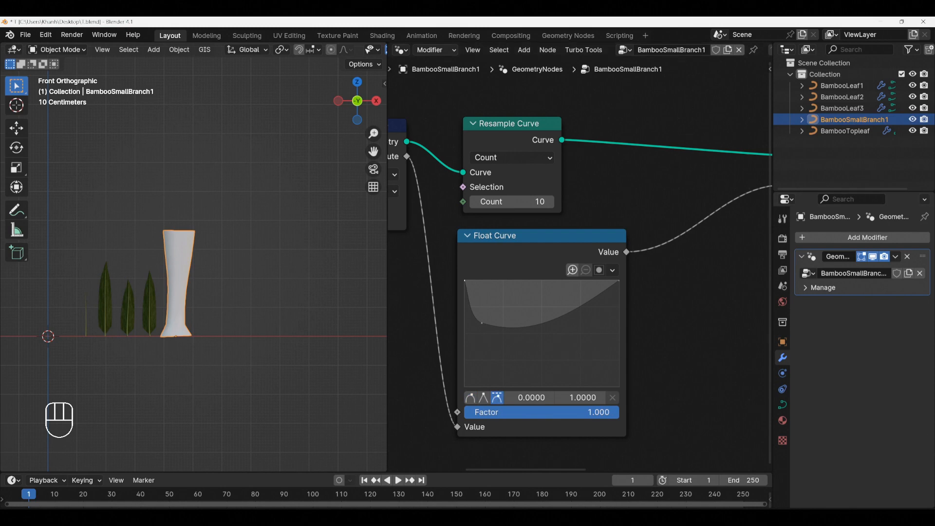
Step: Give the Float Curve's second point an Auto Clamped handle and place it at X 0.0254, Y 0.57
click(481, 323)
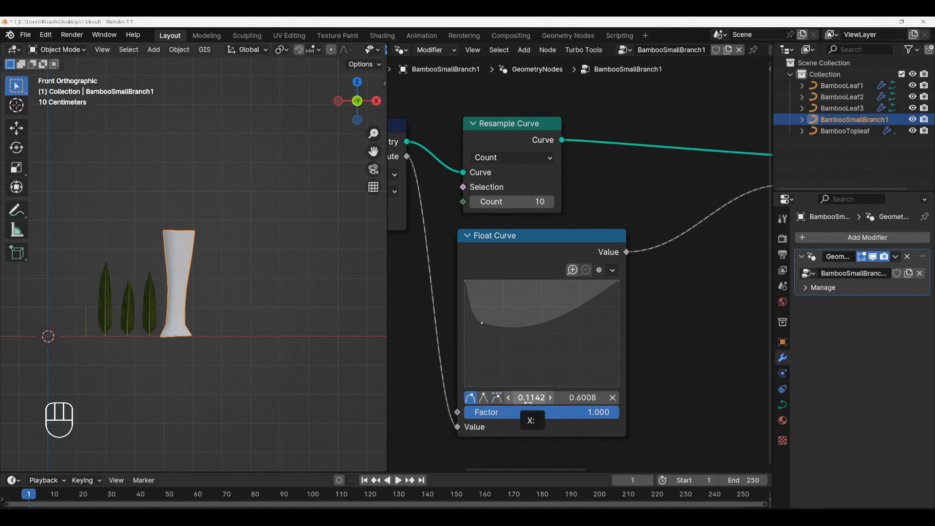
click(496, 398)
click(528, 397)
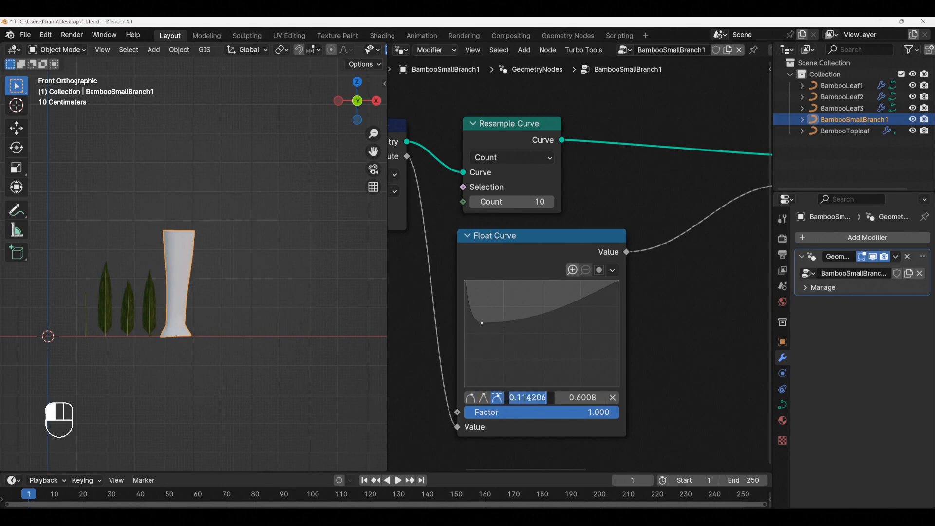
text(0.0254)
key(Return)
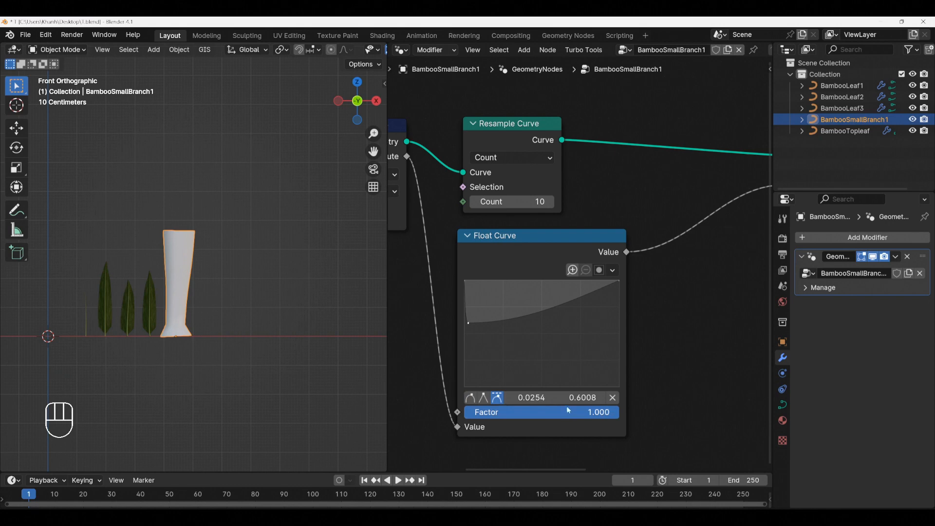
click(579, 398)
text(0.57)
key(Return)
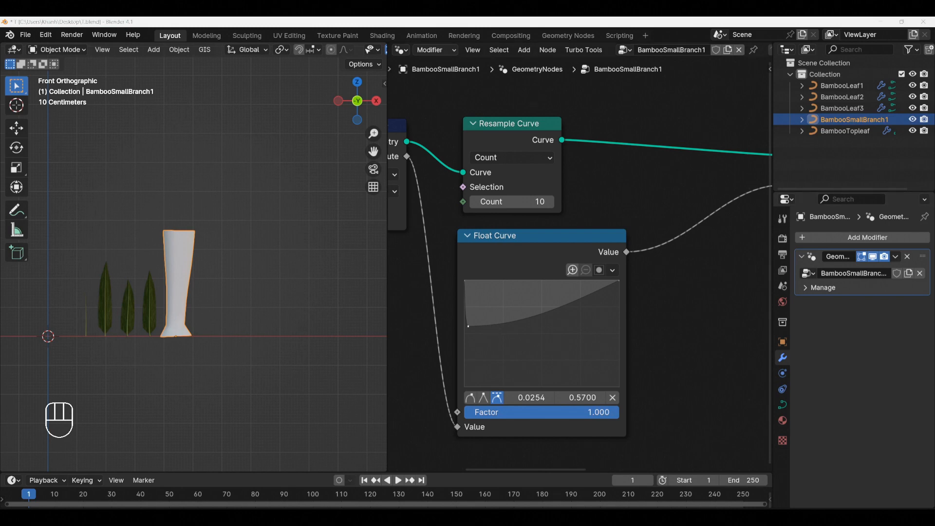
Step: Add a third Float Curve point at X 0.0654, Y 1.0, with an Auto Clamped handle
click(489, 313)
click(530, 398)
text(.065)
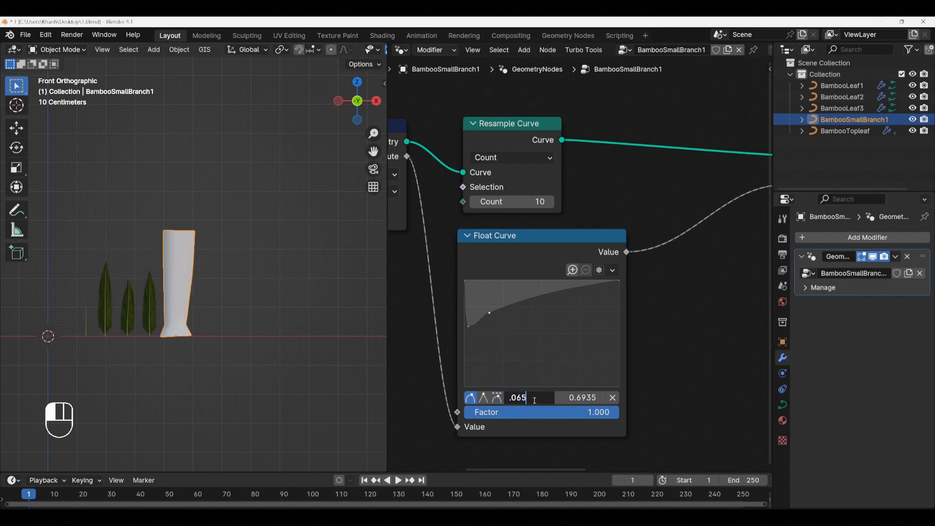
key(Return)
click(578, 398)
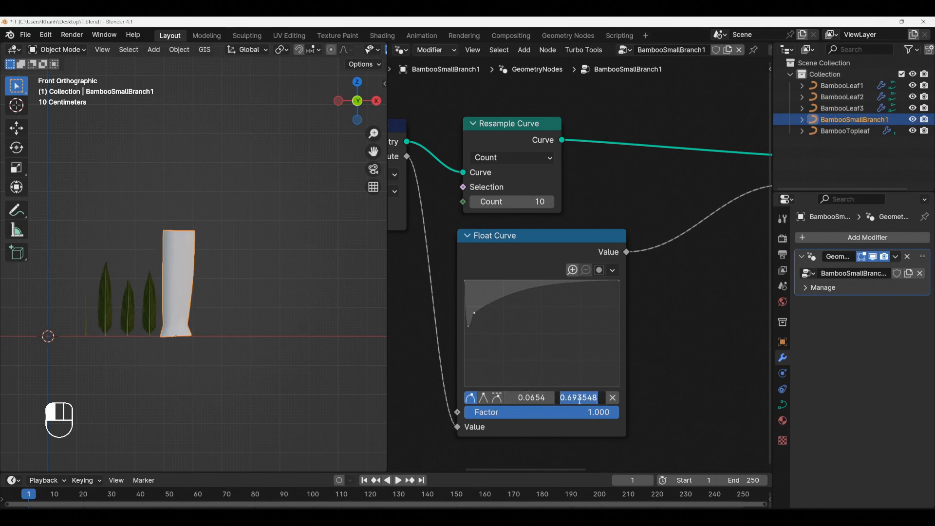
text(1)
key(Return)
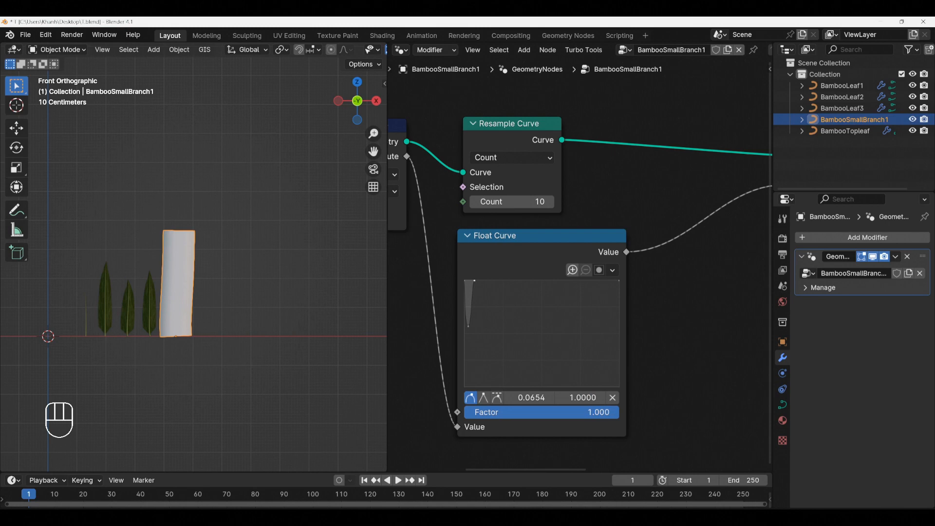
click(497, 398)
Step: Add a fourth Float Curve point with an Auto Clamped handle at X 0.0981, Y 0.565
scroll(208, 339, up, 3)
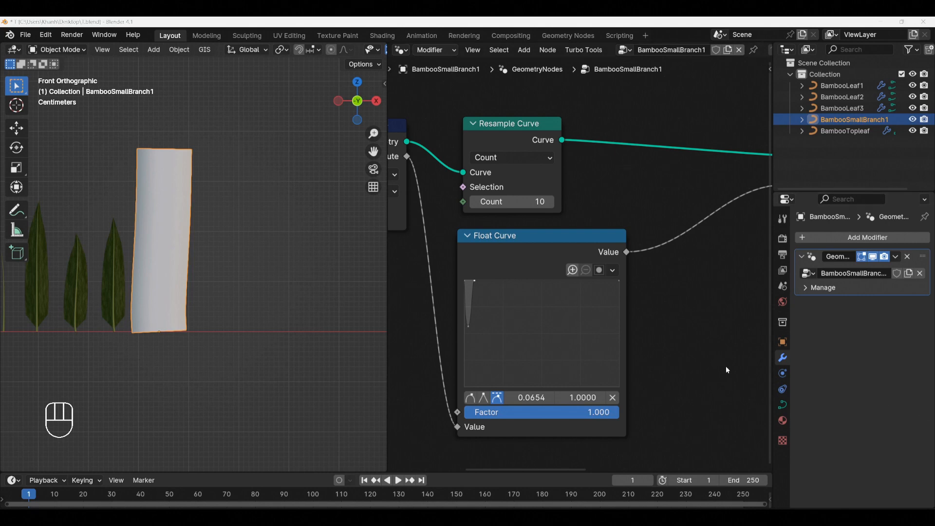
drag(497, 282, 498, 290)
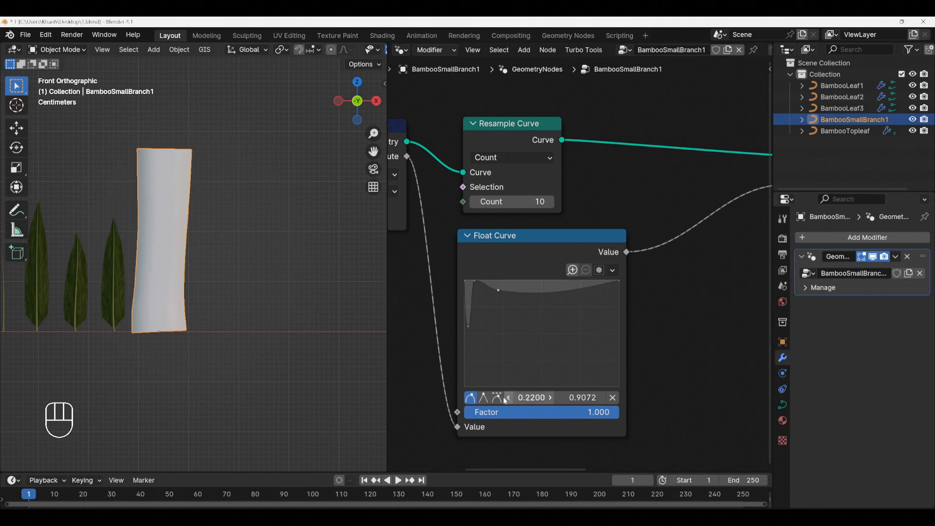
click(496, 397)
click(530, 397)
text(.0981)
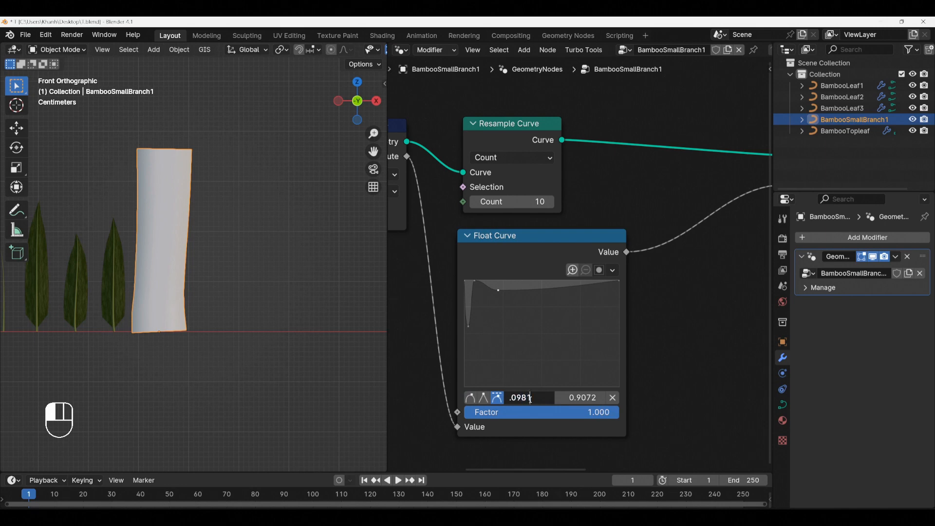
key(Return)
click(580, 399)
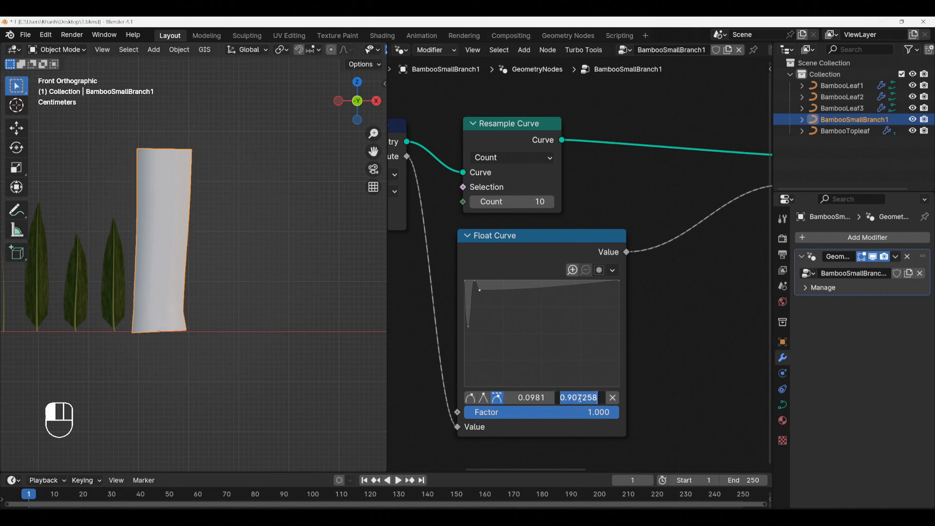
text(.5650)
key(Return)
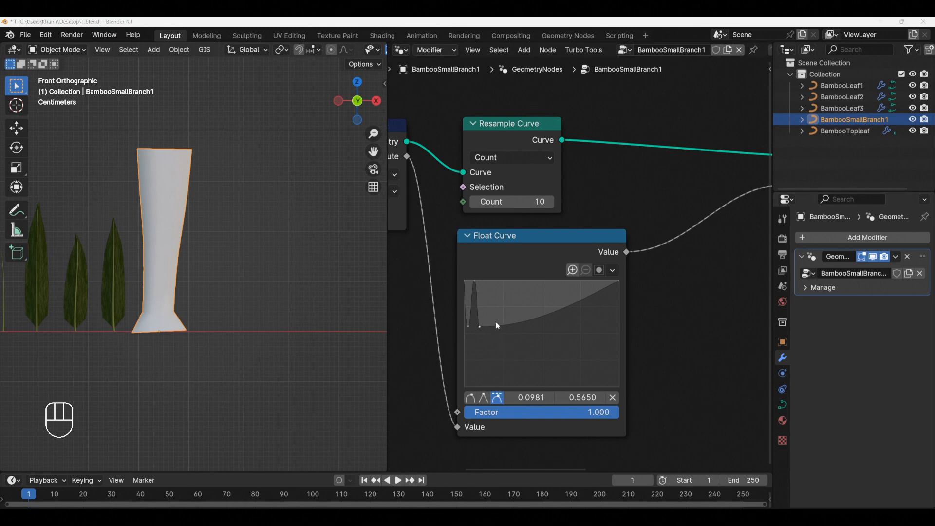
Step: Add a fifth Float Curve point and place it at X 0.1381, Y 0.885
drag(496, 325, 500, 298)
click(530, 398)
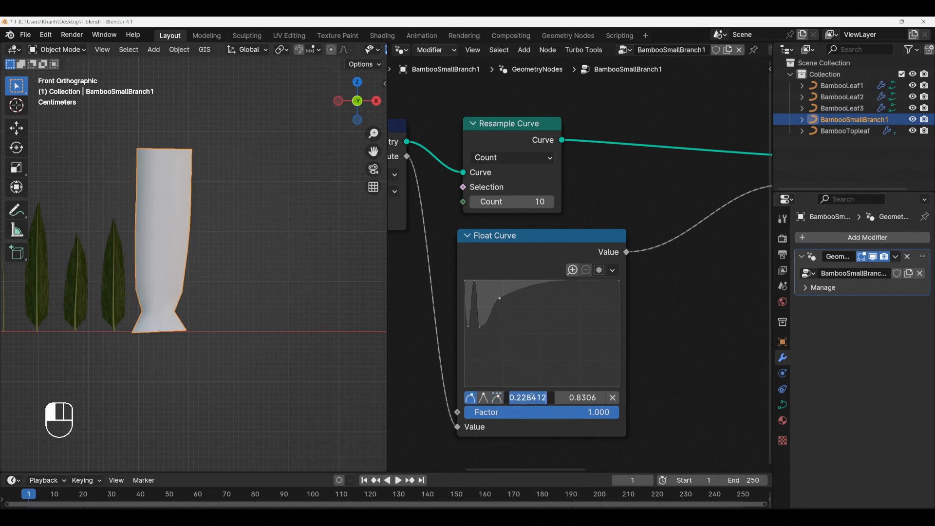
text(.1381)
key(Return)
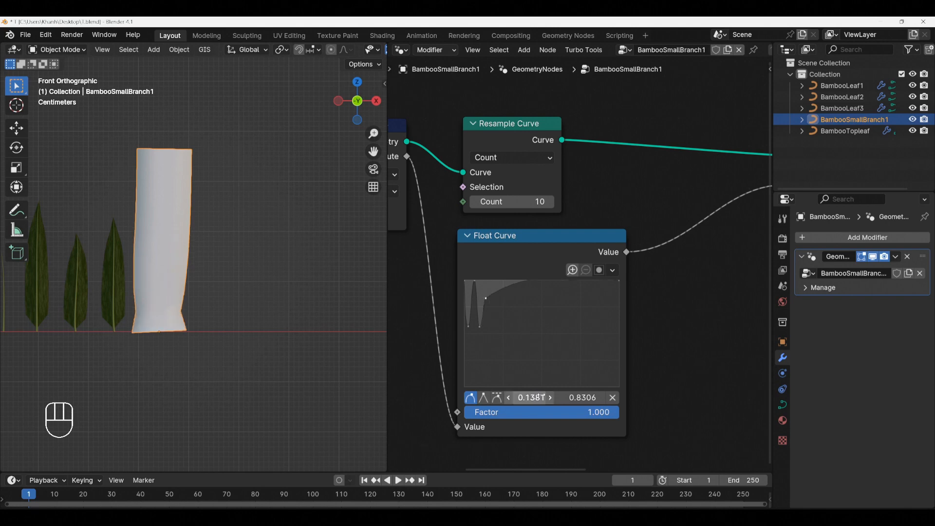
click(571, 398)
text(.8850)
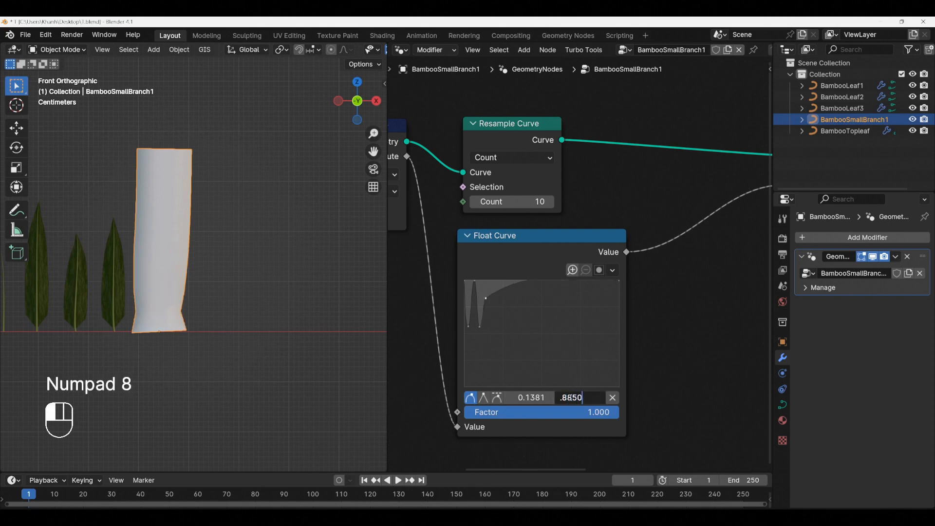
key(Return)
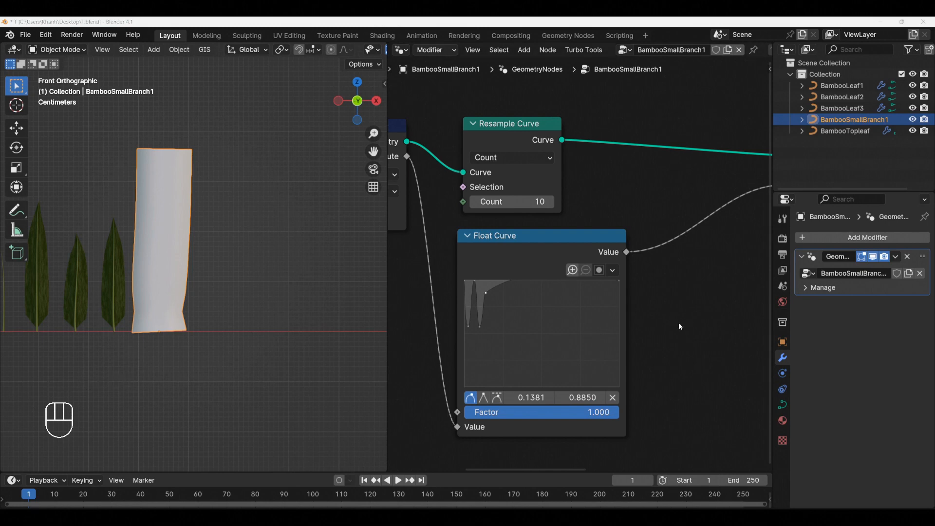
Step: Add a sixth Float Curve point at X 0.1818, with Y at about 0.60
drag(506, 276, 505, 323)
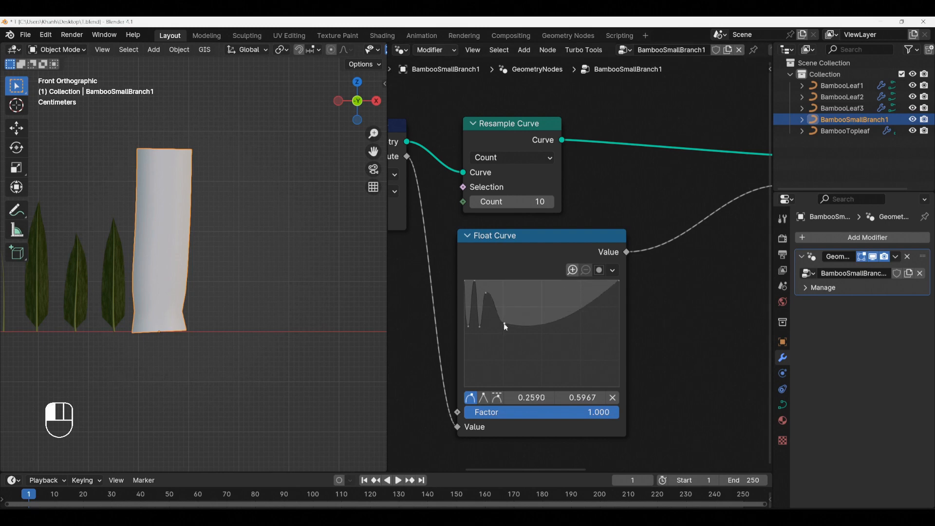
click(529, 397)
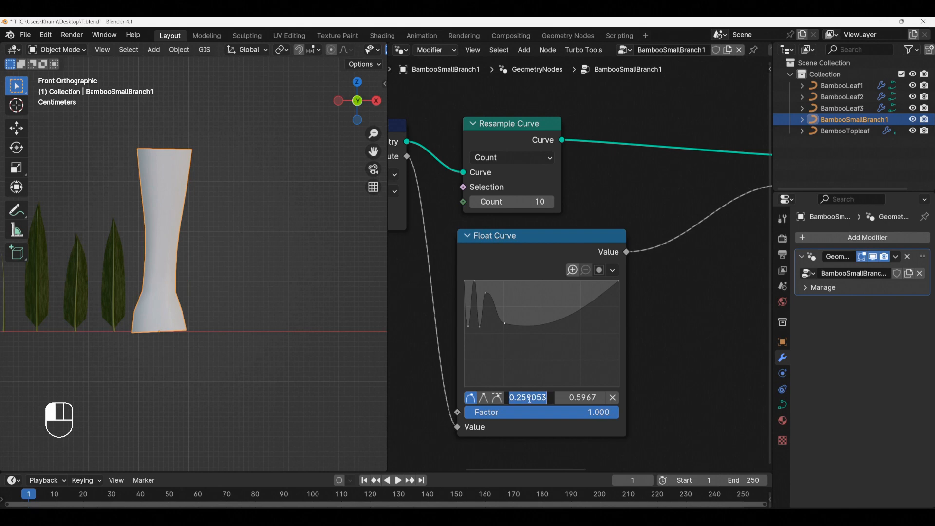
text(.1818)
key(Return)
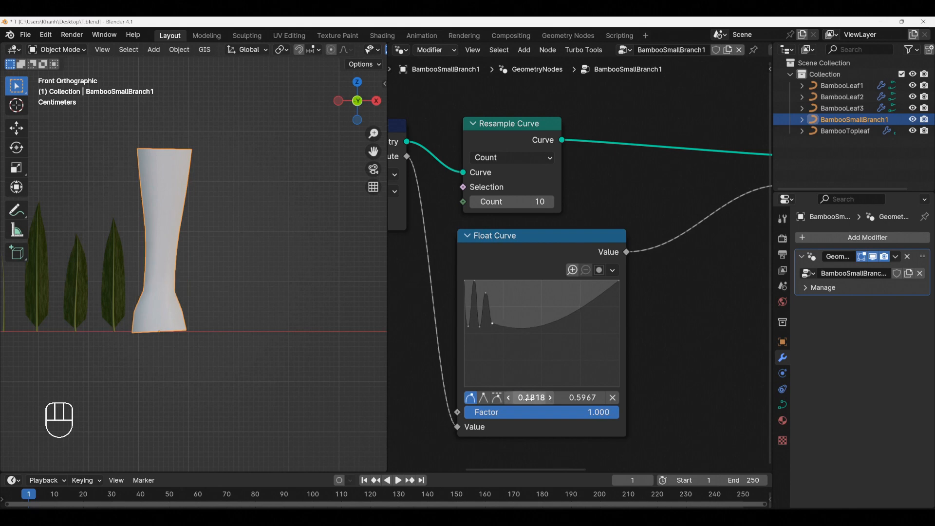
Step: Set the Float Curve point at X 0.1381, Y 0.885 to an Auto Clamped handle
click(486, 294)
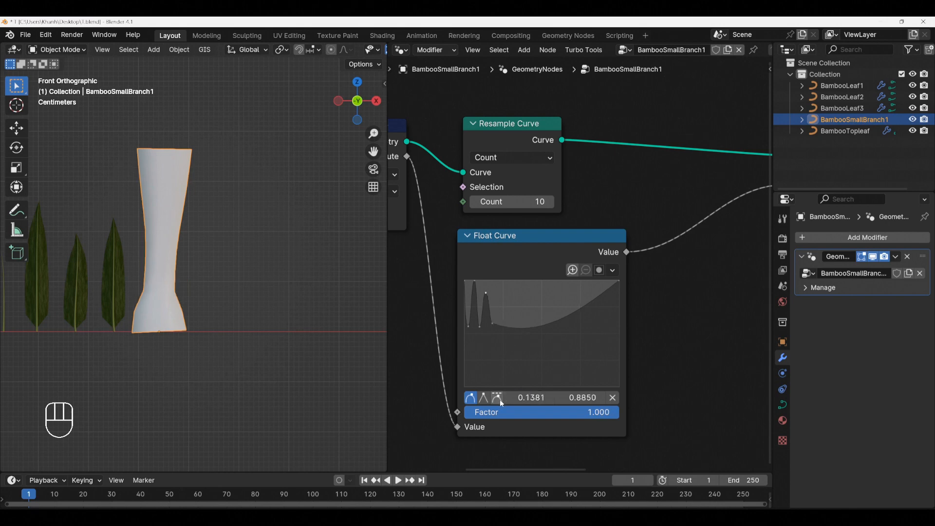
click(479, 325)
click(487, 298)
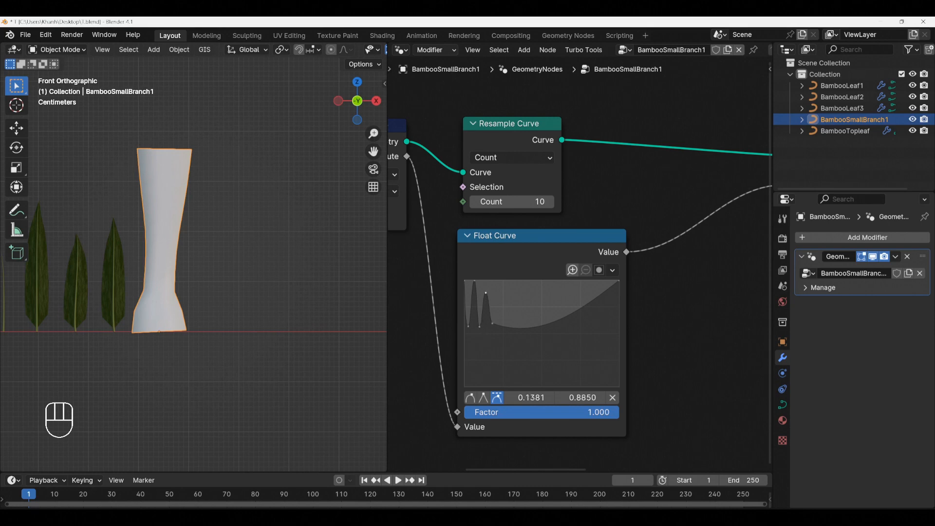
Step: Give the Float Curve point at X 0.1818 an Auto Clamped handle and set its Y to 0.565
click(491, 324)
click(502, 397)
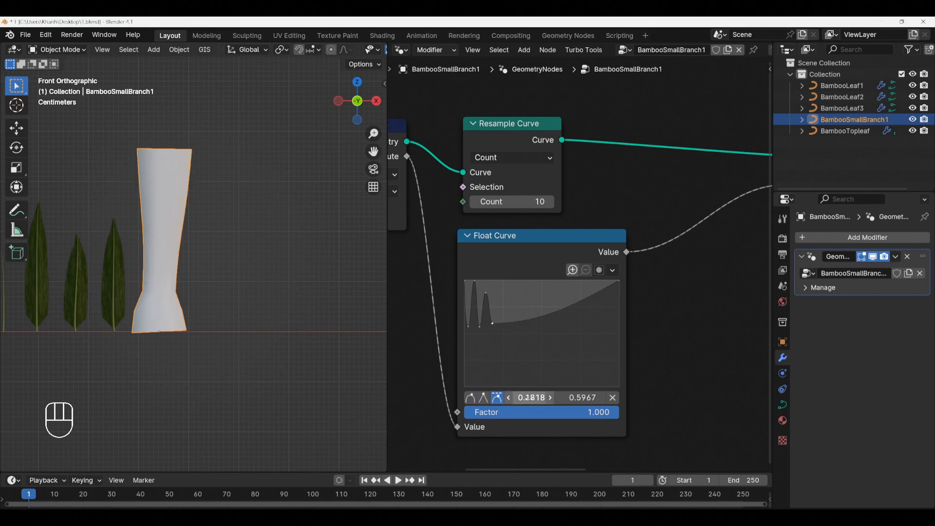
click(571, 398)
text(0.565)
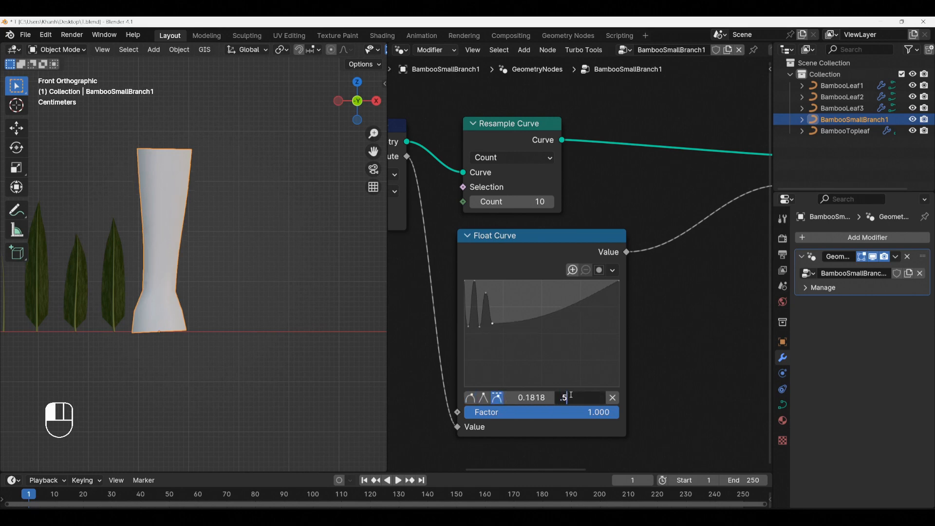
key(Return)
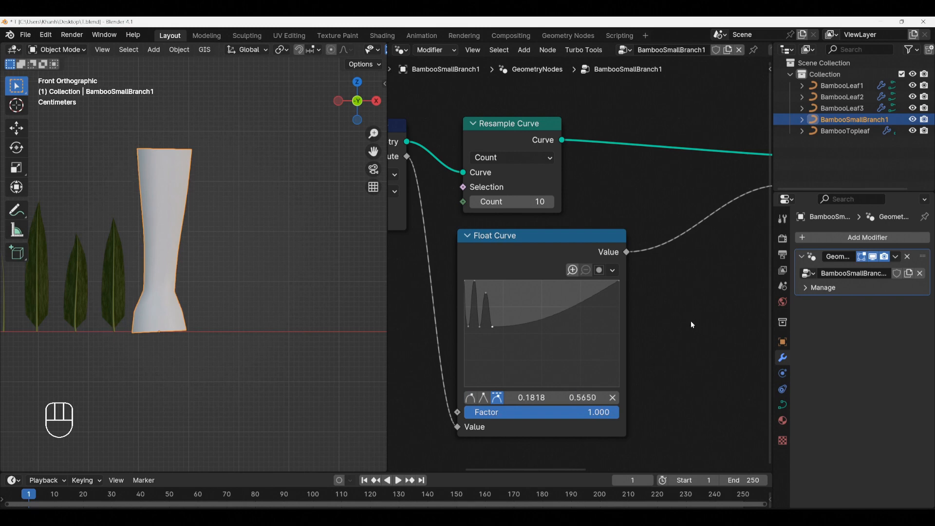
Step: Add a Float Curve point near the upper end and place it at X 0.8872, Y 0.895
drag(582, 308, 579, 290)
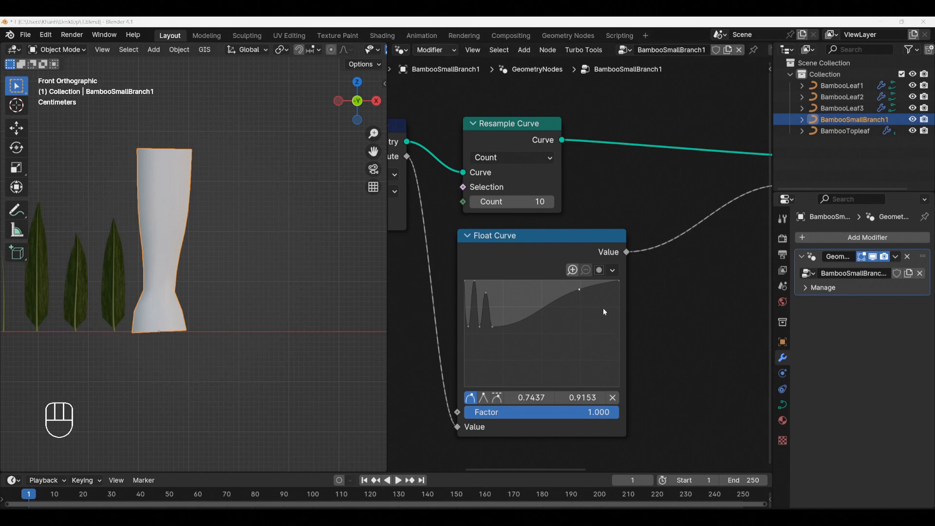
double_click(525, 395)
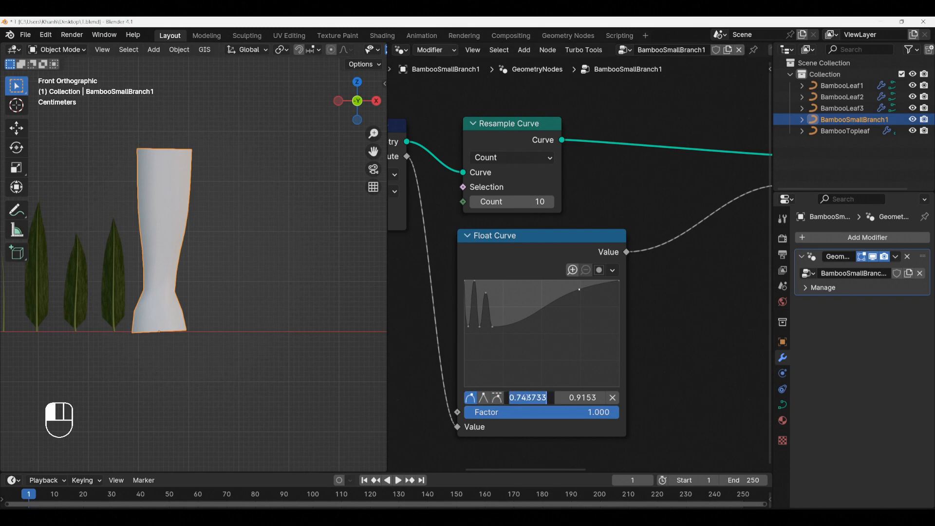
text(.8872)
key(Return)
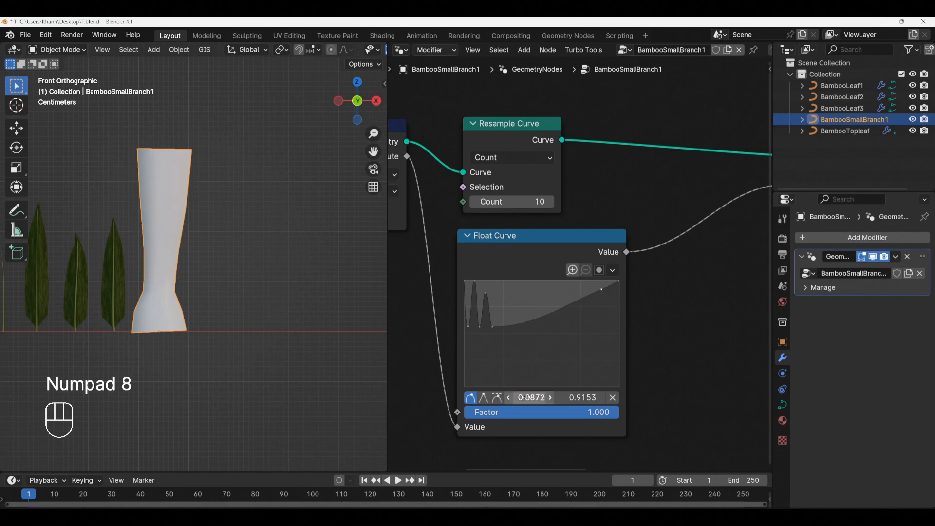
double_click(574, 397)
text(.89)
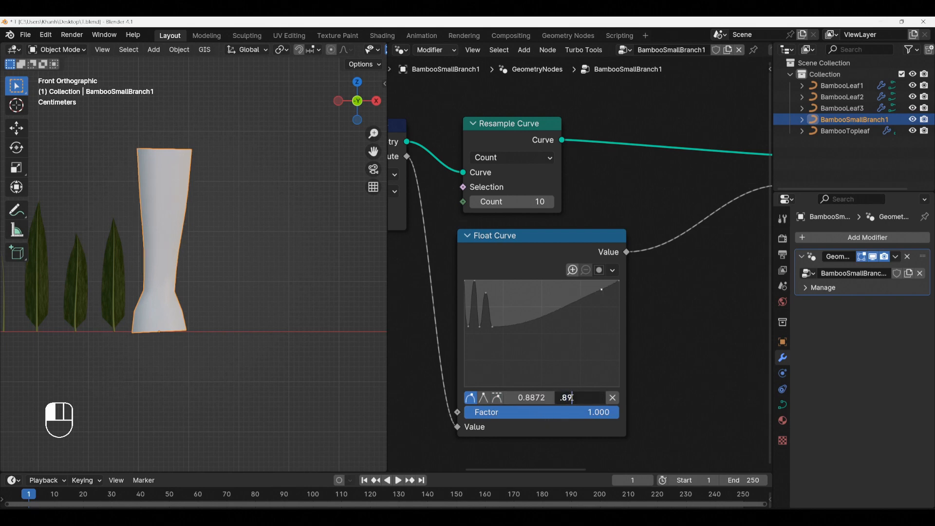
text(50)
key(Return)
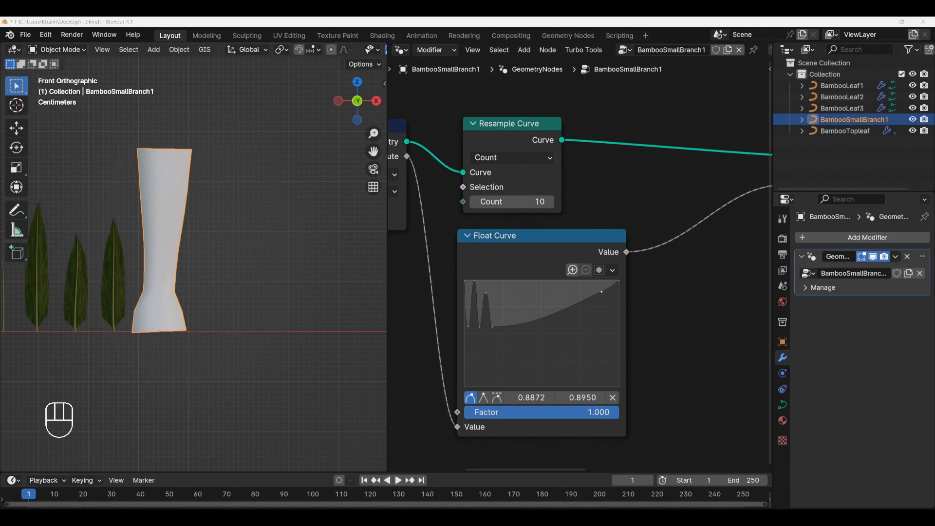
Step: Lower the Float Curve's end point at X 1.0 to Y 0.725
drag(618, 282, 618, 299)
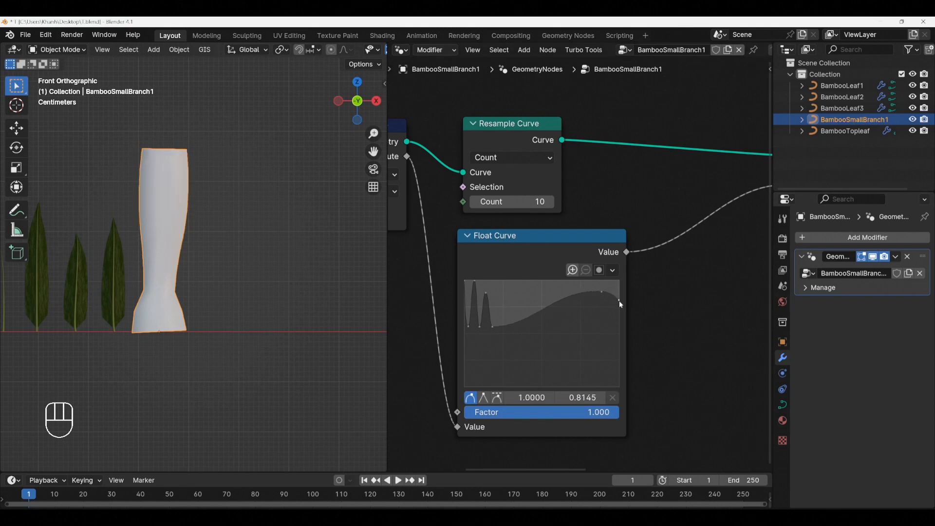
click(590, 397)
text(0.725)
key(Return)
Step: Set the Curve Circle profile's radius to 0.004 m
scroll(609, 324, down, 9)
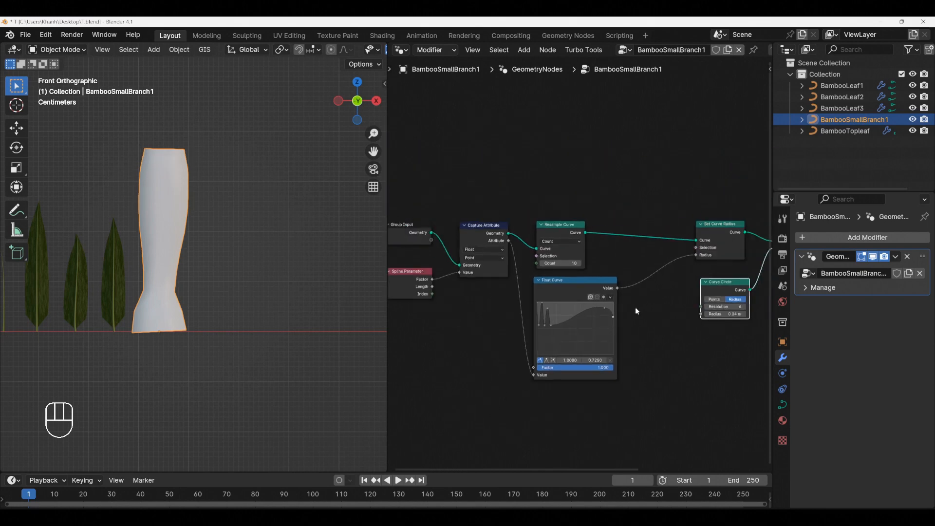
middle_drag(668, 303, 597, 307)
scroll(640, 292, up, 4)
scroll(644, 290, up, 1)
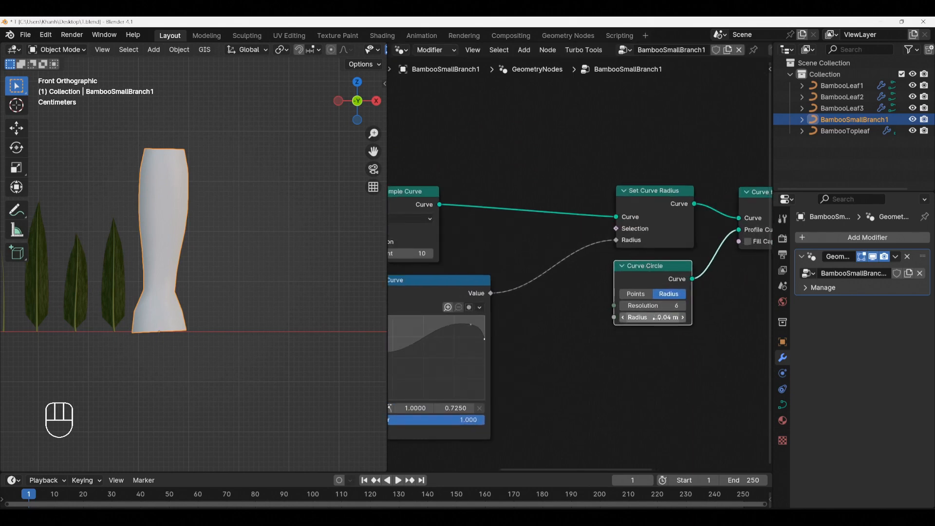
click(655, 318)
text(.0)
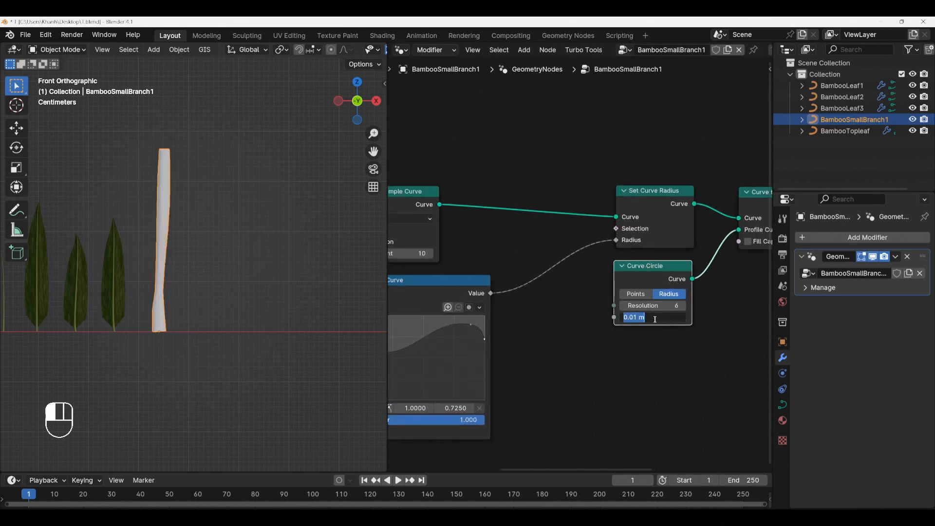
text(0)
text(4)
key(Return)
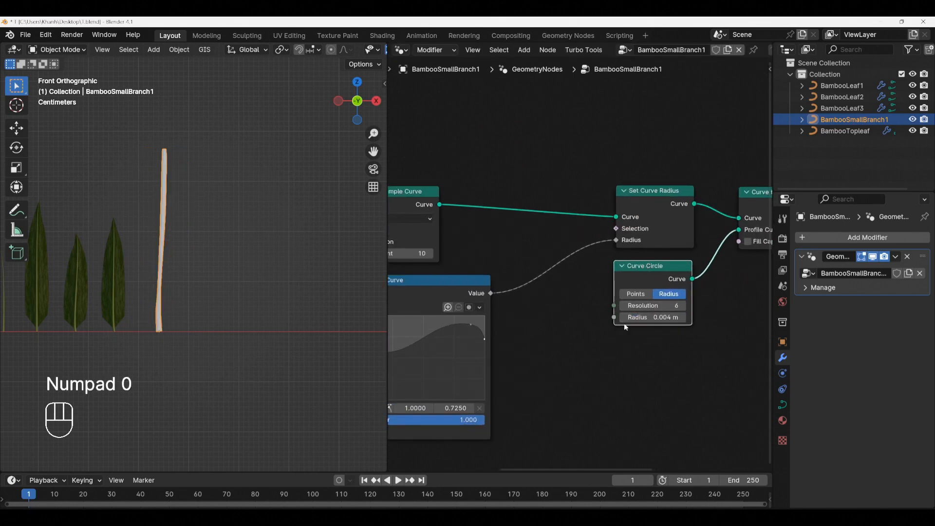
Step: Duplicate the Capture Attribute node and insert the copy between Curve Circle and the Profile Curve input of Curve to Mesh
scroll(266, 274, up, 3)
scroll(443, 209, down, 4)
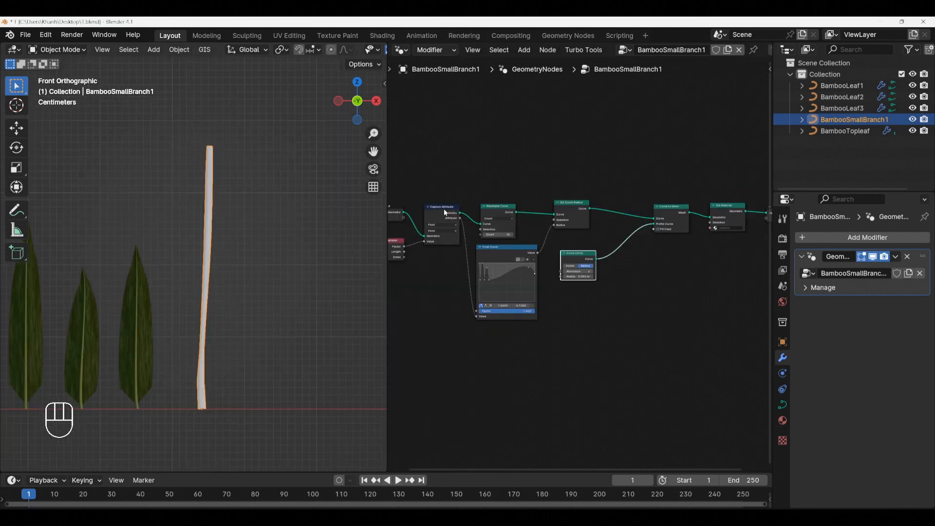
click(443, 208)
key(shift+d)
click(633, 250)
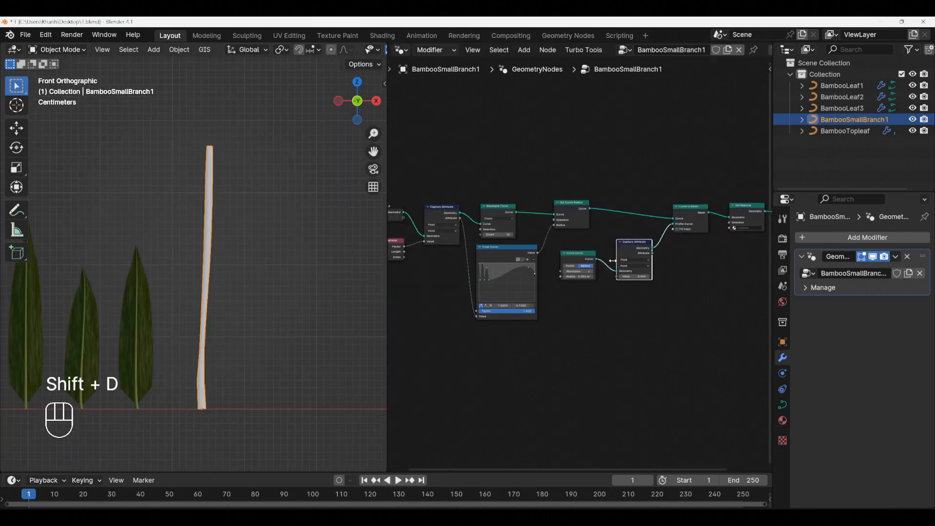
Step: Duplicate the Spline Parameter node below Curve Circle and connect its Factor to the Value of the second Capture Attribute
scroll(564, 263, down, 2)
middle_drag(528, 268, 558, 253)
scroll(451, 238, up, 1)
scroll(451, 237, up, 1)
click(452, 237)
scroll(452, 237, up, 1)
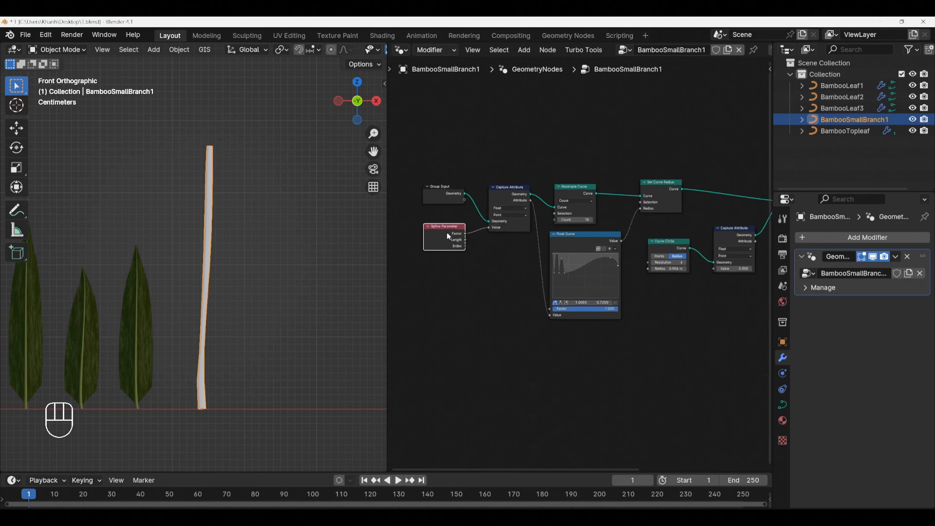
key(shift+d)
click(662, 292)
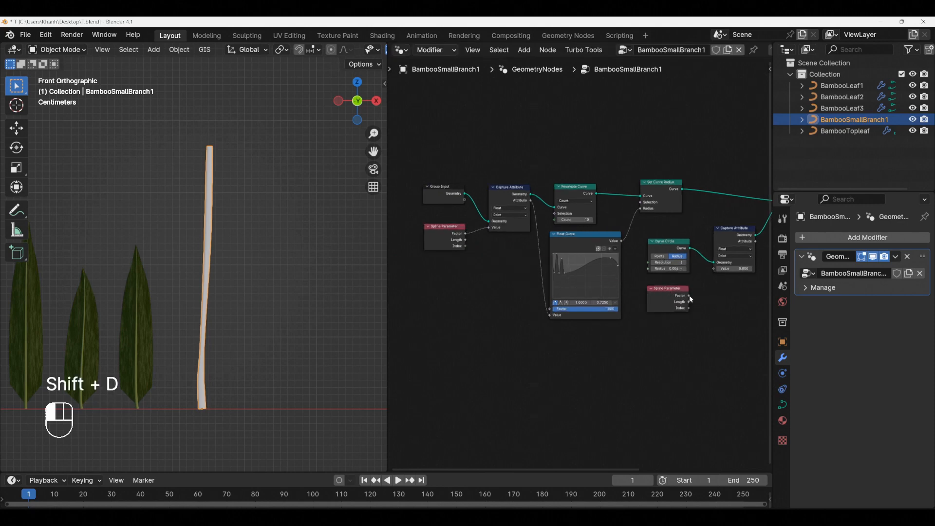
drag(689, 295, 712, 268)
middle_drag(712, 268, 629, 293)
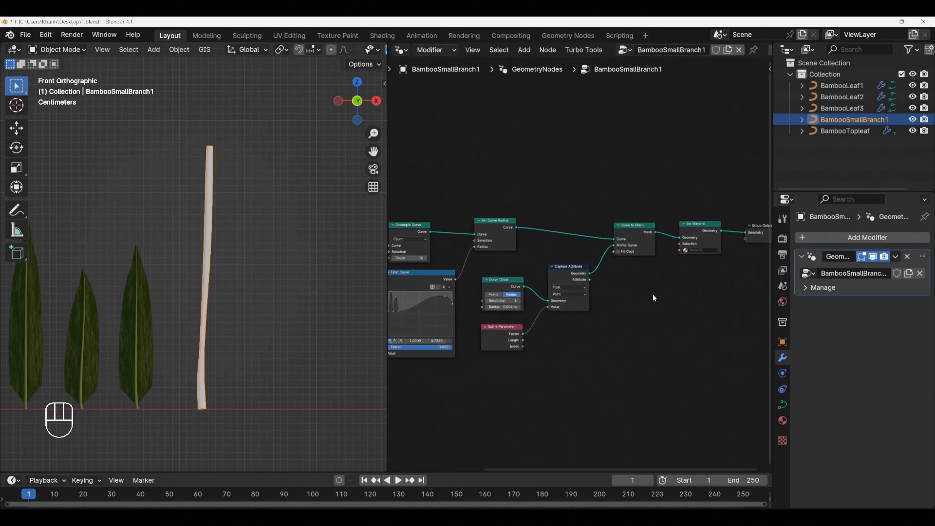
Step: Add a Combine XYZ node below Curve to Mesh
scroll(654, 292, down, 2)
key(shift+a)
text(c)
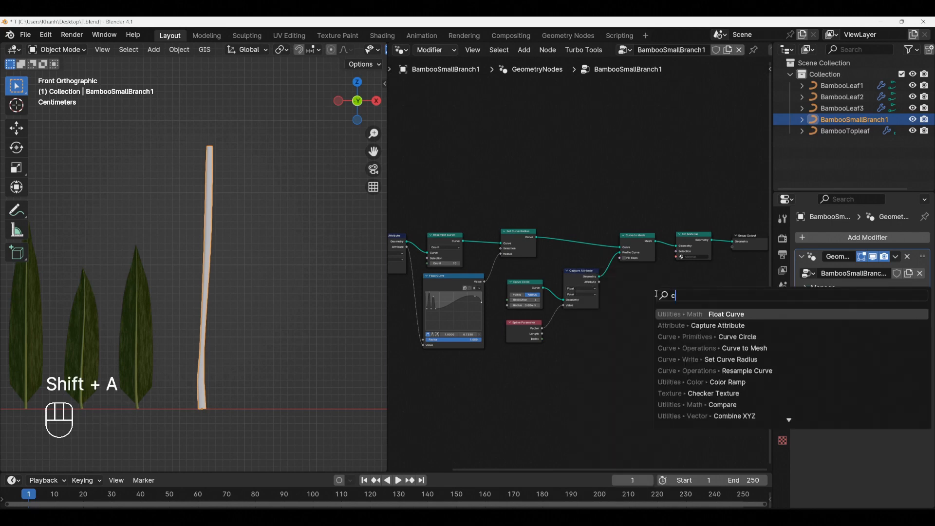
text(ombine)
key(Return)
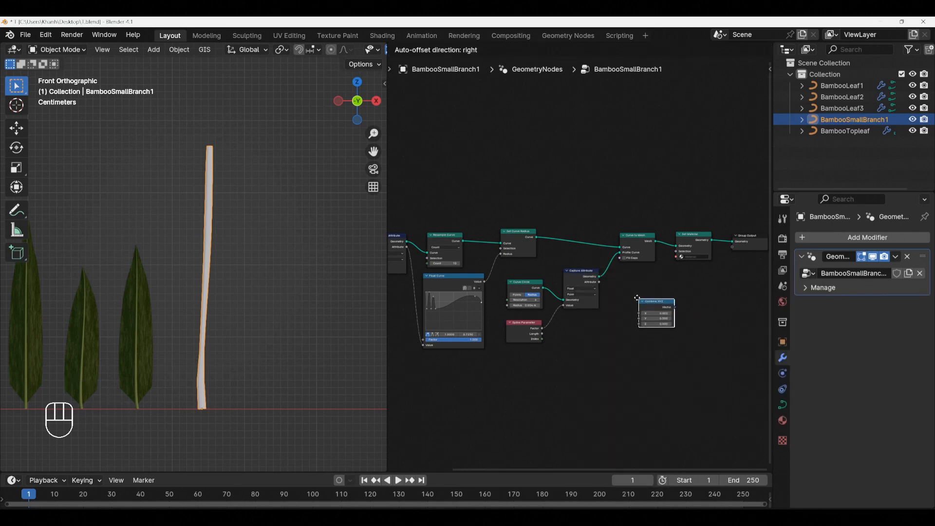
click(627, 288)
middle_drag(603, 288, 626, 288)
Step: Connect the first Capture Attribute to Combine XYZ's Y, the second to its X, and its Vector to a new Group Output socket
middle_drag(451, 253, 486, 247)
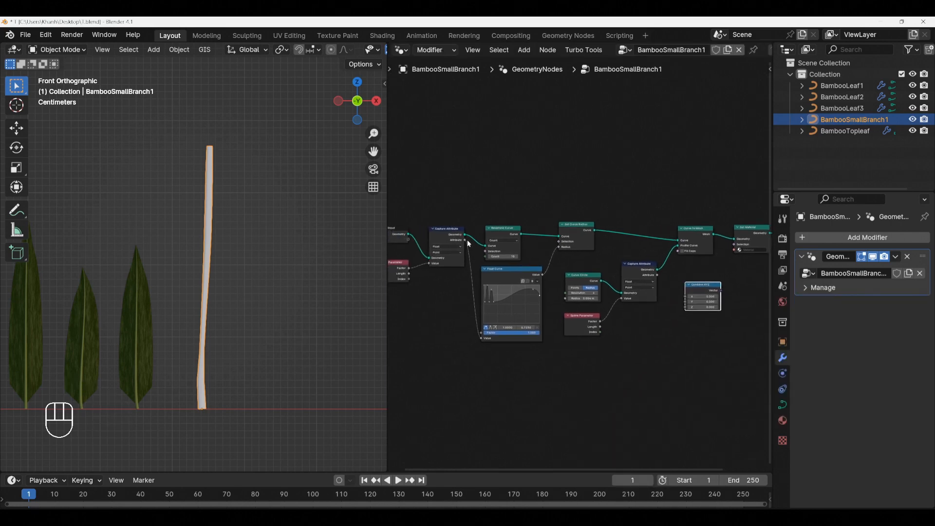
drag(465, 240, 691, 276)
middle_drag(725, 276, 589, 286)
scroll(588, 286, up, 3)
drag(585, 288, 674, 239)
Step: Rename the node group's Vector output as SmallBranch UV
key(n)
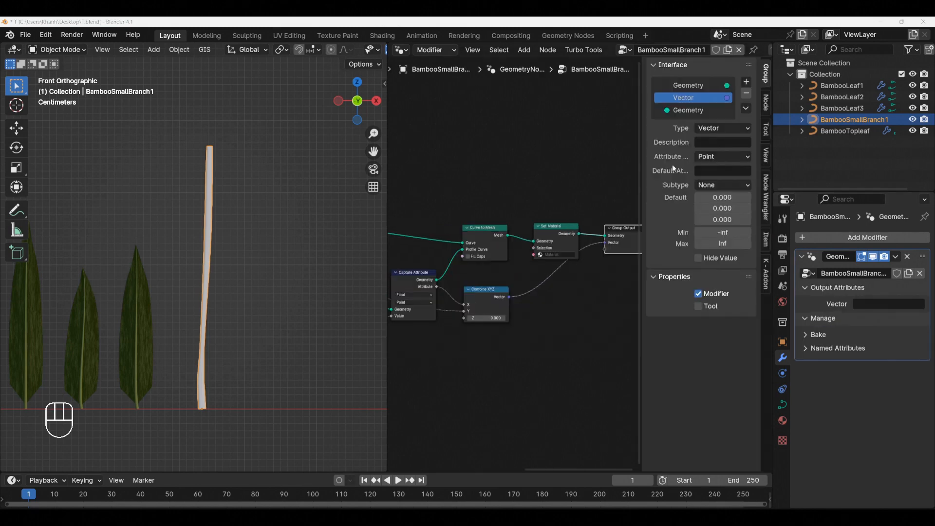
double_click(693, 98)
text(Smal)
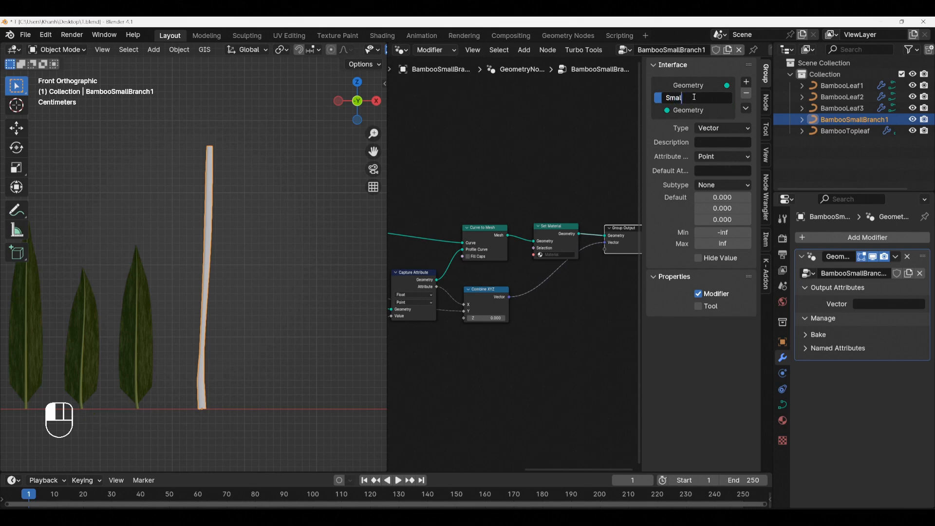
text(lBranch UV)
key(Return)
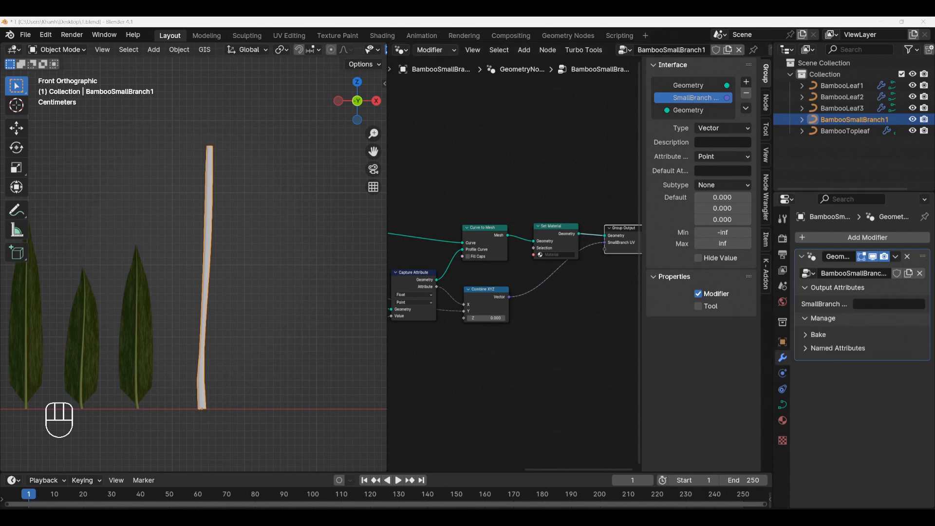
Step: Name the modifier's SmallBranch UV output attribute smuvs1 and hide the node editor's sidebar
click(871, 304)
text(s)
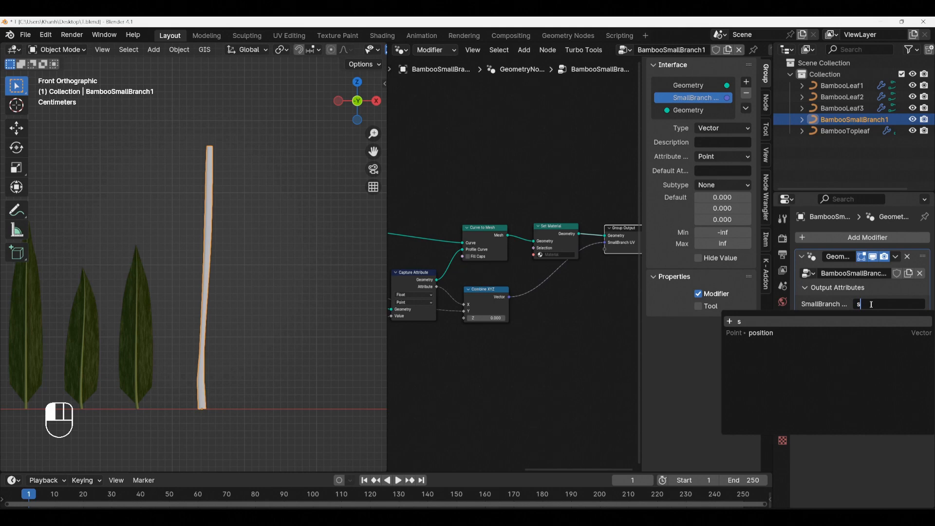
text(muvs1)
key(Return)
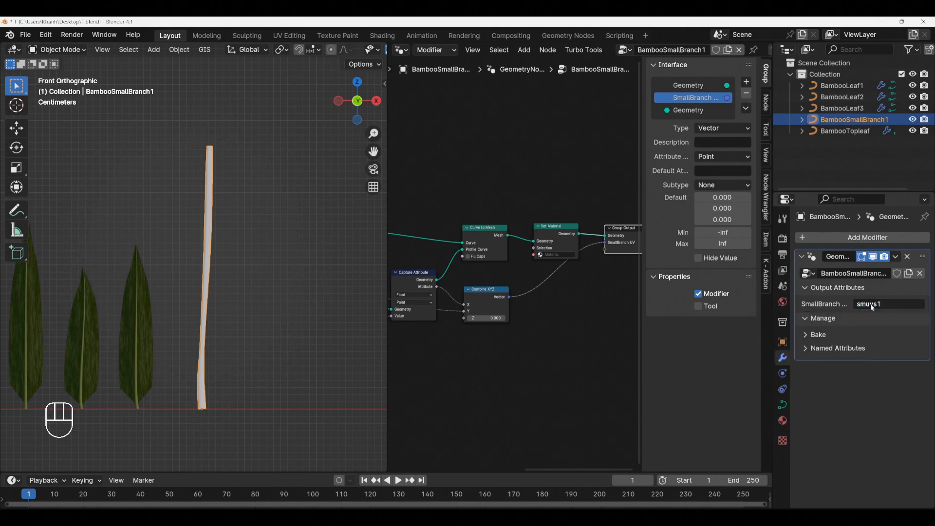
scroll(584, 316, down, 2)
middle_drag(572, 329, 581, 300)
key(n)
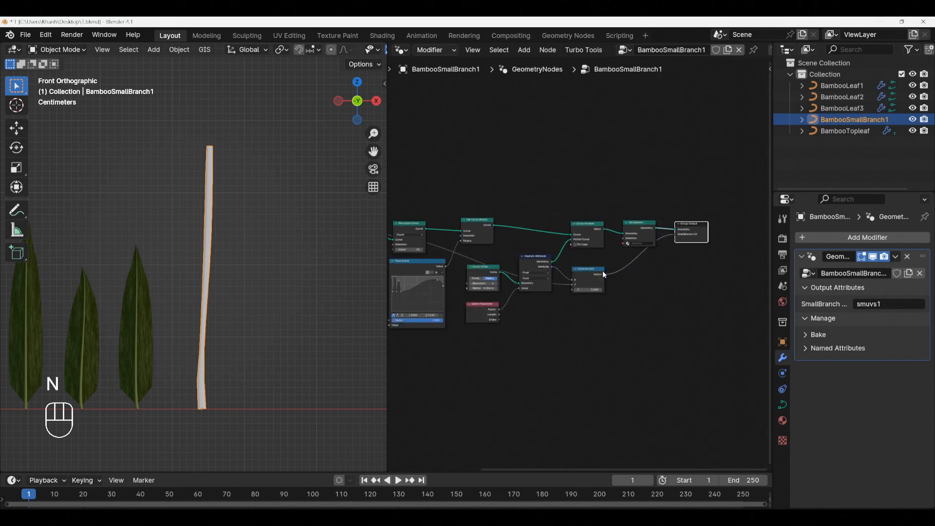
scroll(603, 270, up, 1)
Step: Remove the three existing material slots from the small branch
click(783, 420)
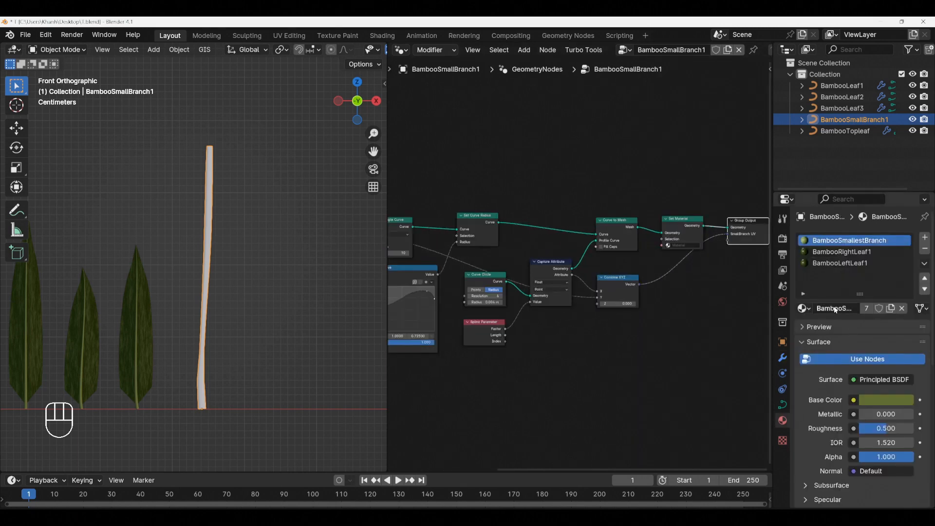
click(924, 249)
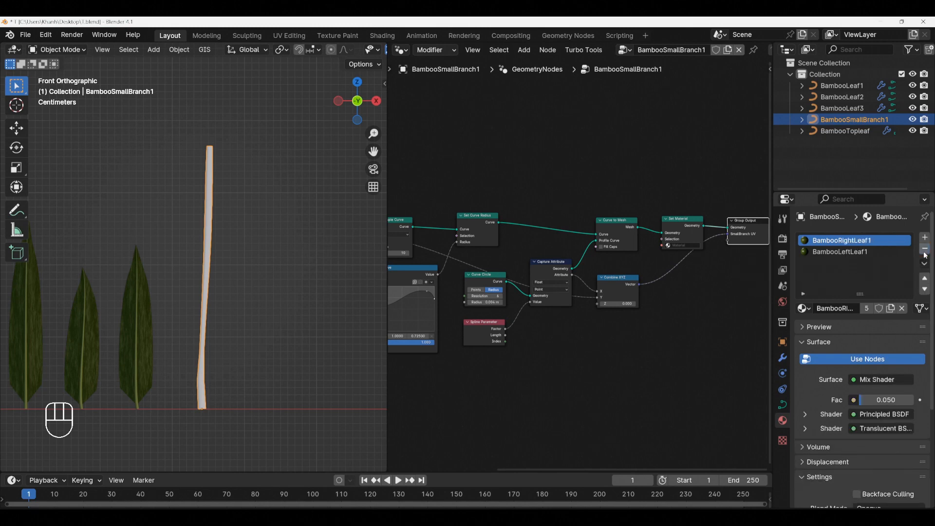
click(924, 248)
click(925, 249)
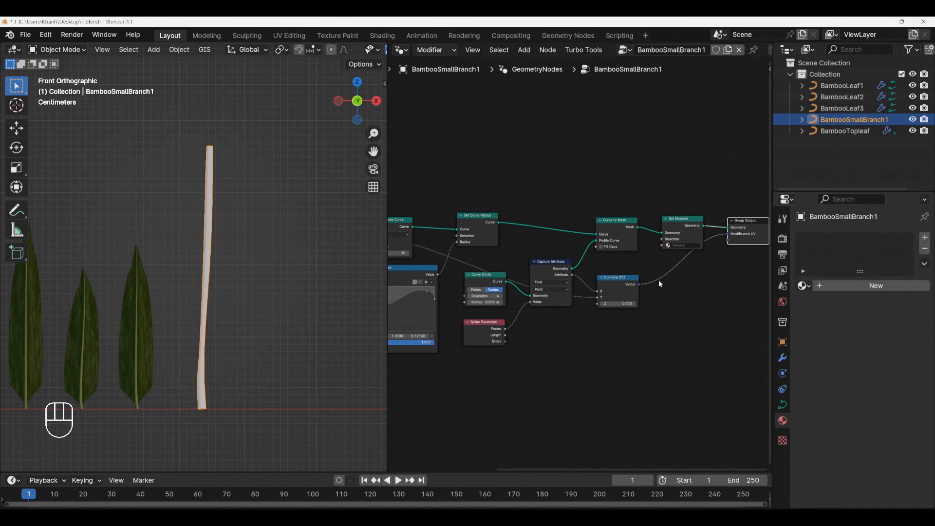
Step: Add a material slot with a new material named BambooSmallBranch1
click(925, 237)
click(857, 286)
click(852, 285)
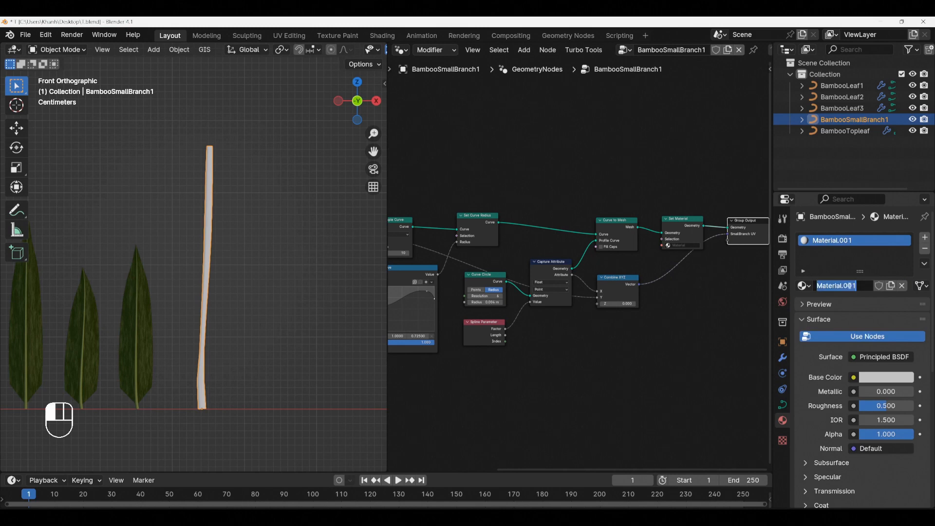
text(BambooSmall)
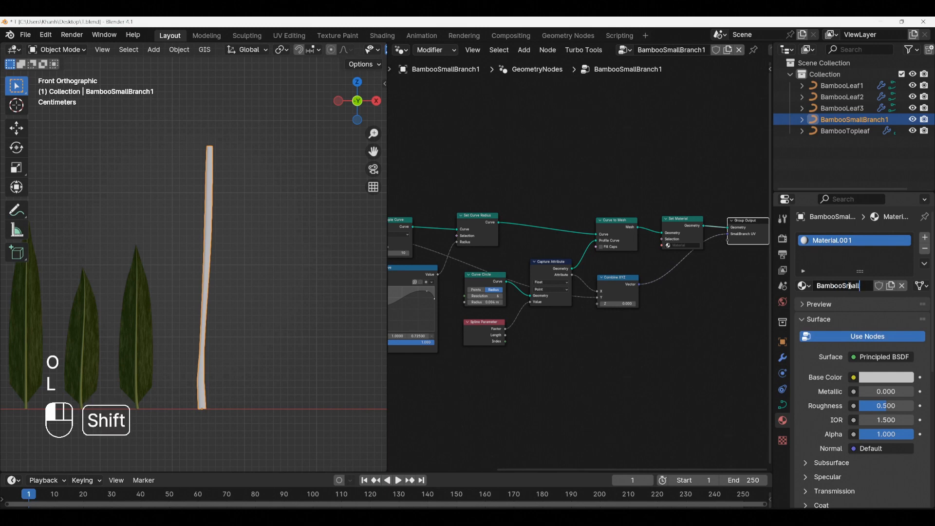
text(Branch1)
key(Return)
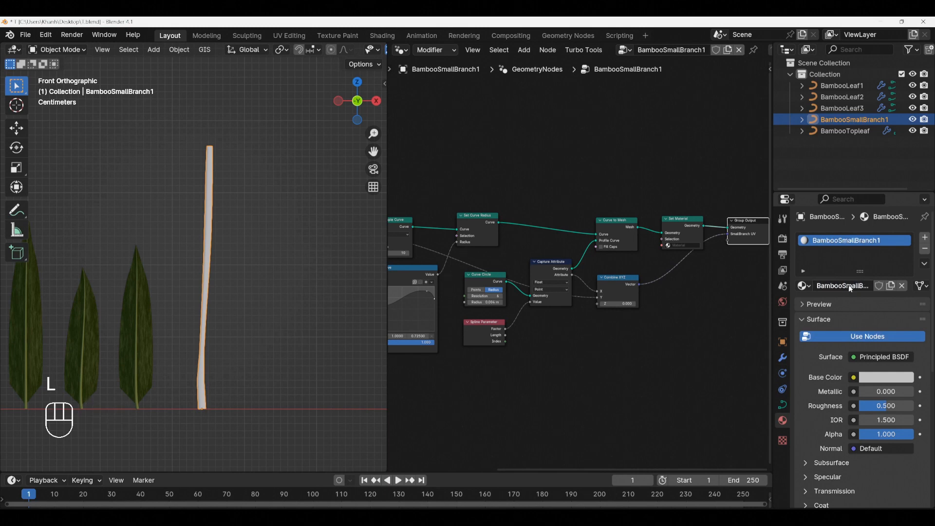
Step: Assign the BambooSmallBranch1 material in the Set Material node
scroll(707, 316, up, 3)
click(660, 182)
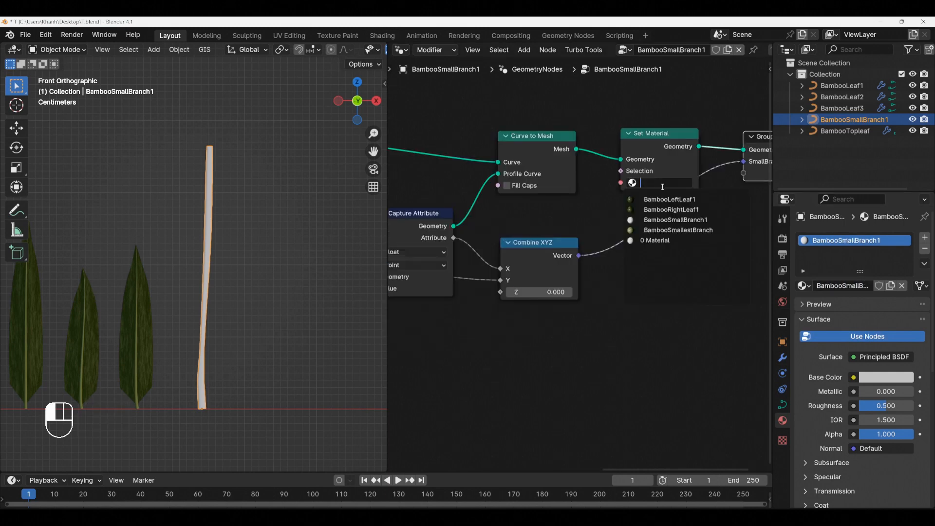
click(661, 219)
scroll(639, 219, down, 4)
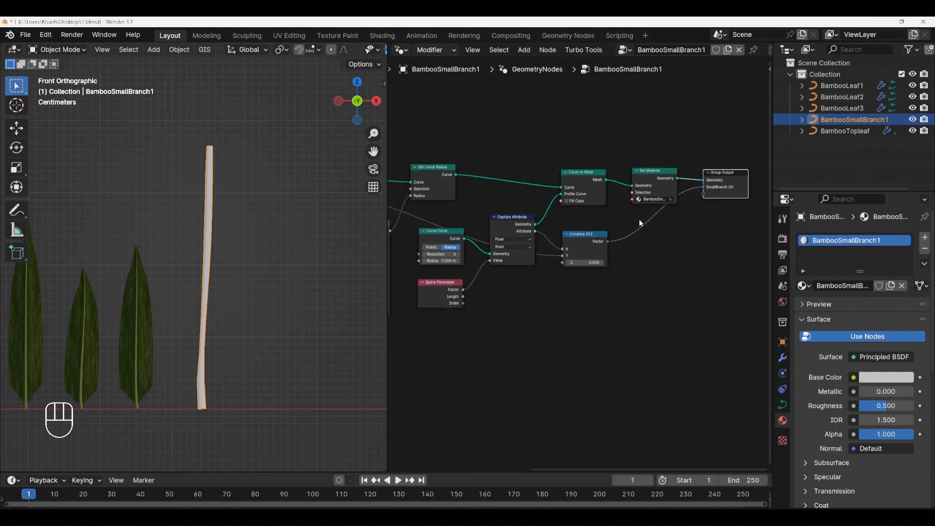
Step: Split the node editor horizontally, make the lower half a Shader Editor, and widen both node areas
drag(767, 45, 475, 274)
click(401, 282)
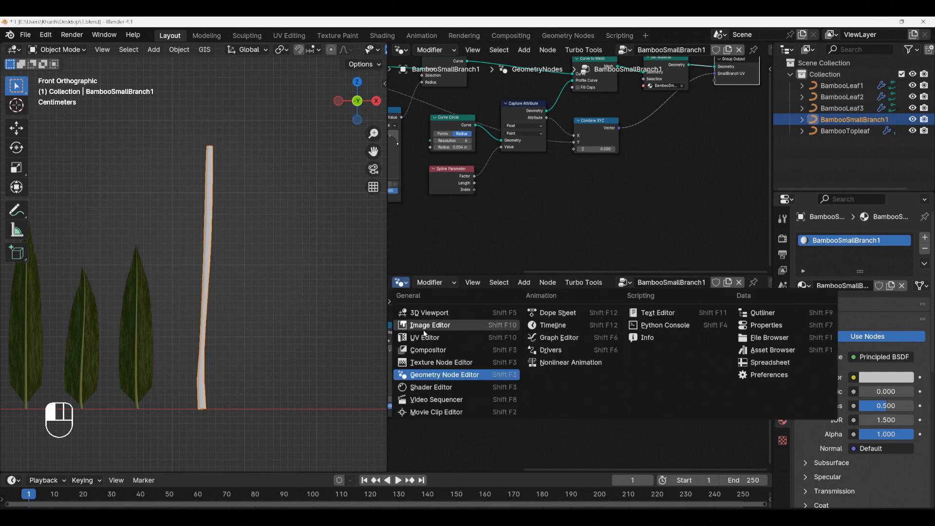
click(424, 388)
drag(388, 246, 284, 246)
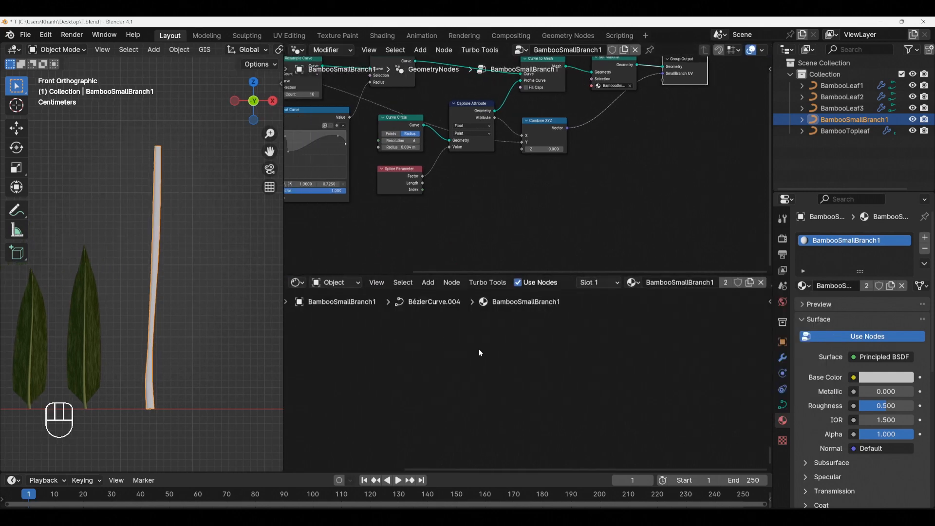
Step: Add an Attribute node to the BambooSmallBranch1 material, in front of the Principled BSDF
key(shift+a)
click(408, 360)
text(a)
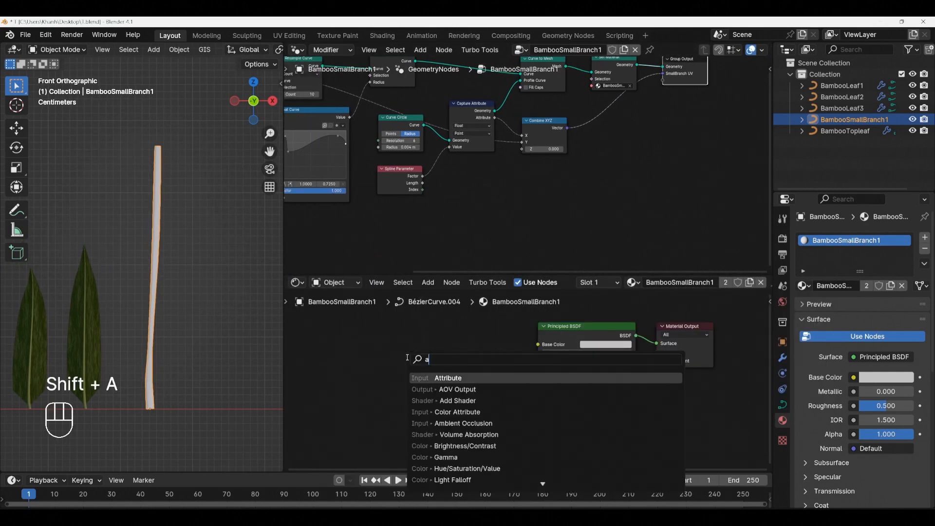
click(440, 378)
click(378, 334)
scroll(420, 389, up, 1)
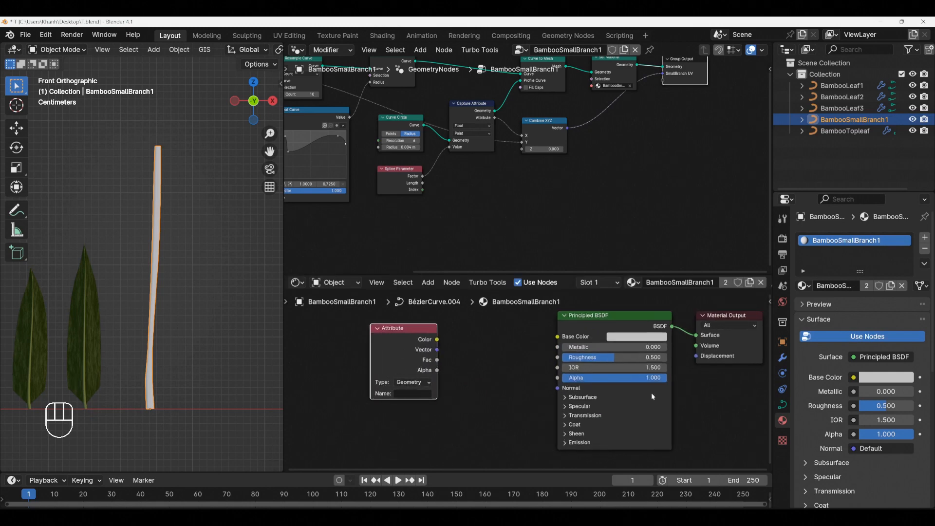
Step: Copy the output attribute name smuvs1 from the branch's geometry nodes modifier into the Attribute node's name
click(783, 357)
click(887, 303)
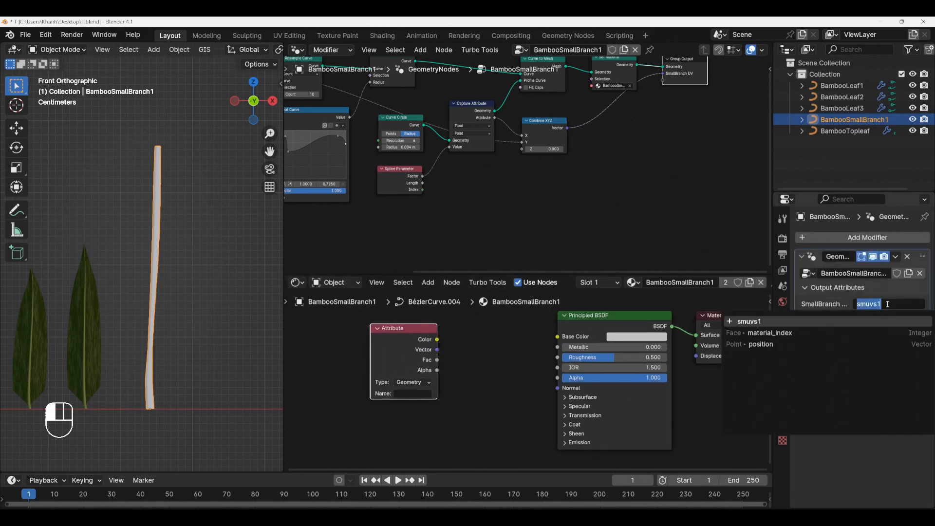
key(ctrl+c)
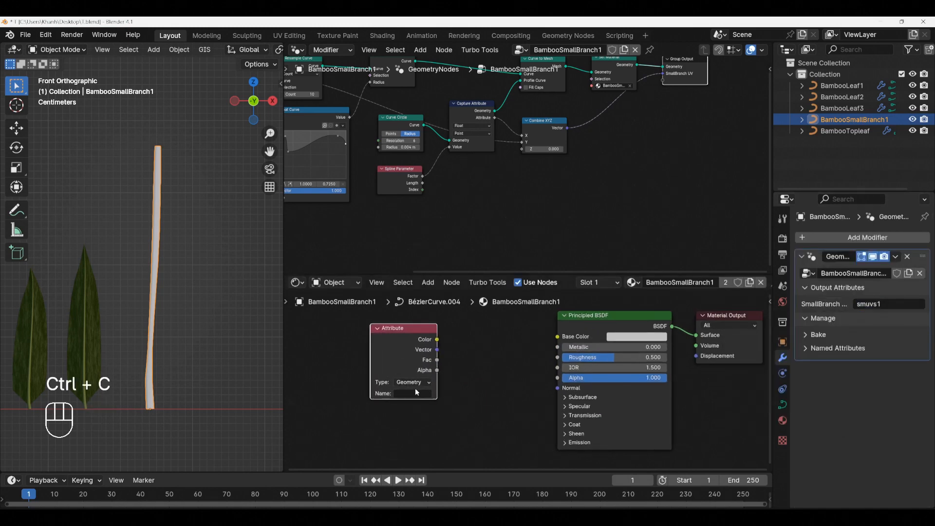
click(417, 393)
key(ctrl+v)
key(Return)
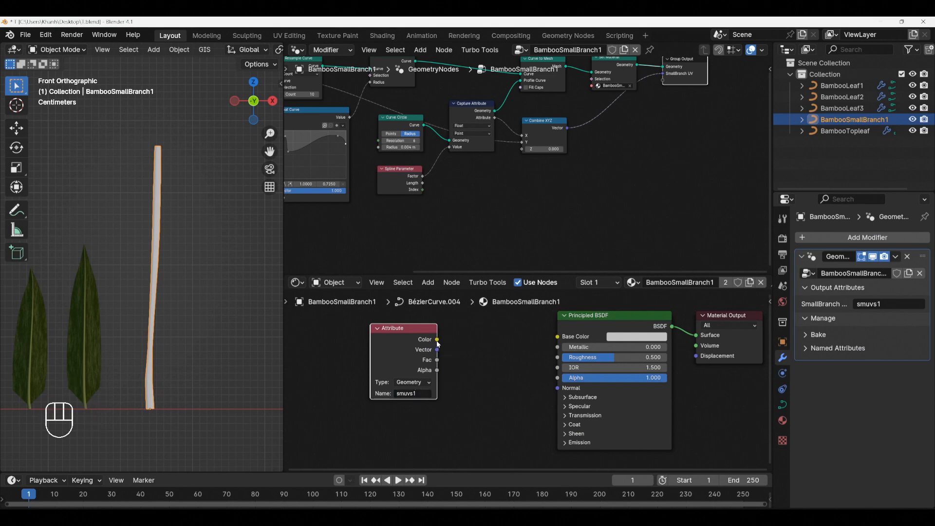
Step: Preview the Attribute node's Vector output directly on the Material Output surface, and restore the Principled BSDF connection
drag(438, 354, 558, 336)
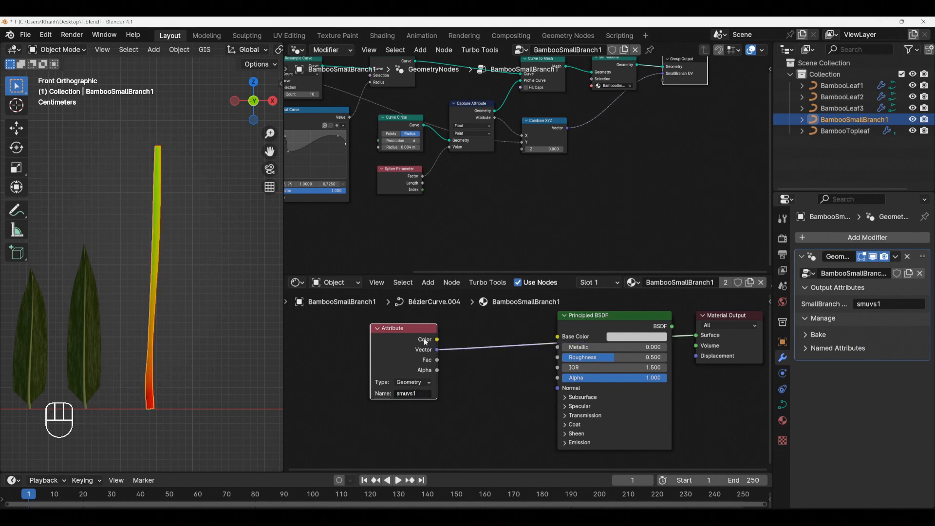
middle_drag(165, 322, 238, 337)
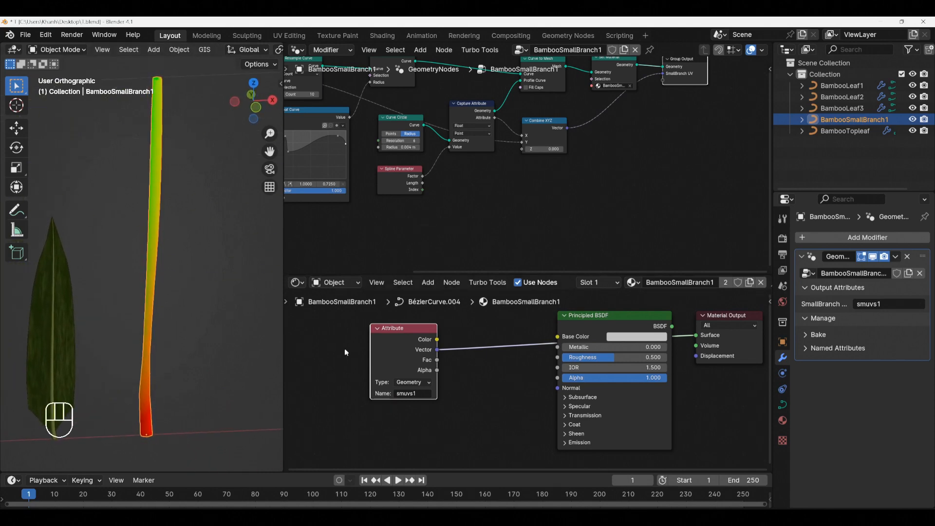
drag(672, 326, 696, 335)
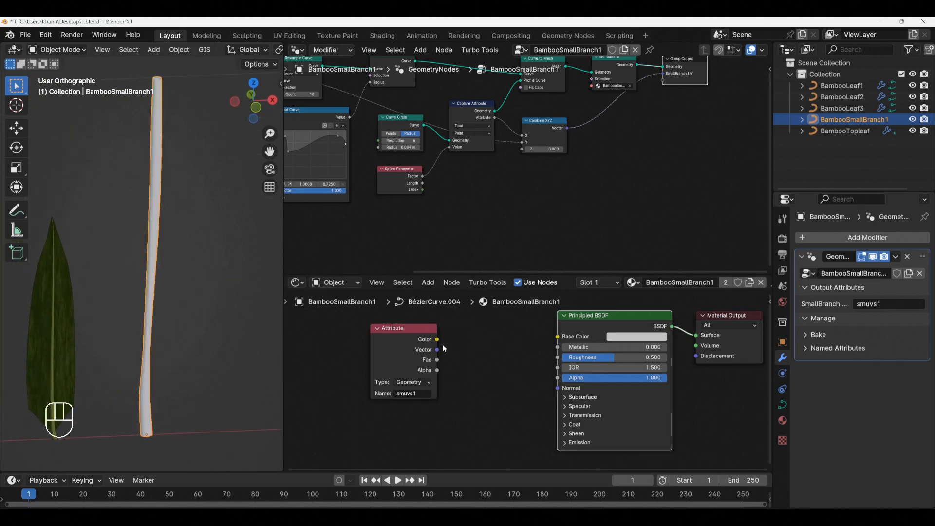
Step: Connect the Attribute node's Vector output to Base Color and move the Attribute node away to make room
drag(437, 349, 558, 336)
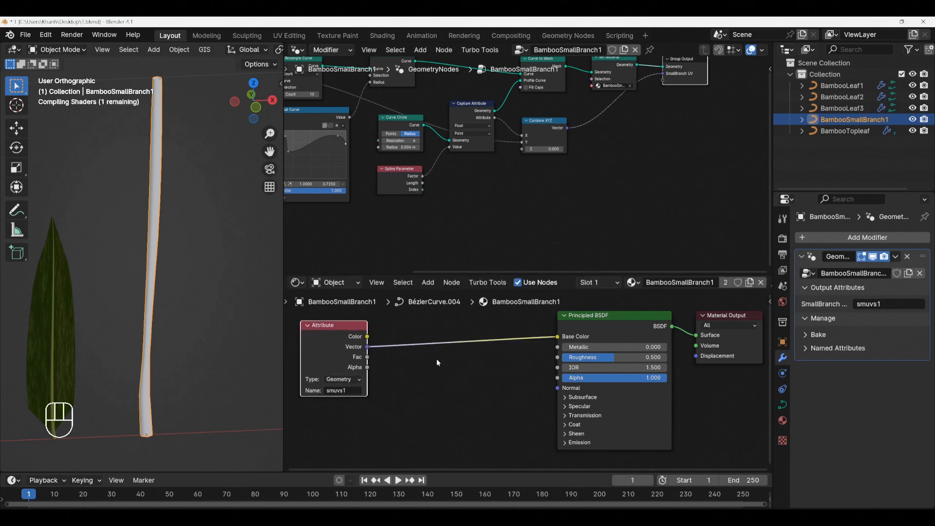
scroll(435, 360, down, 3)
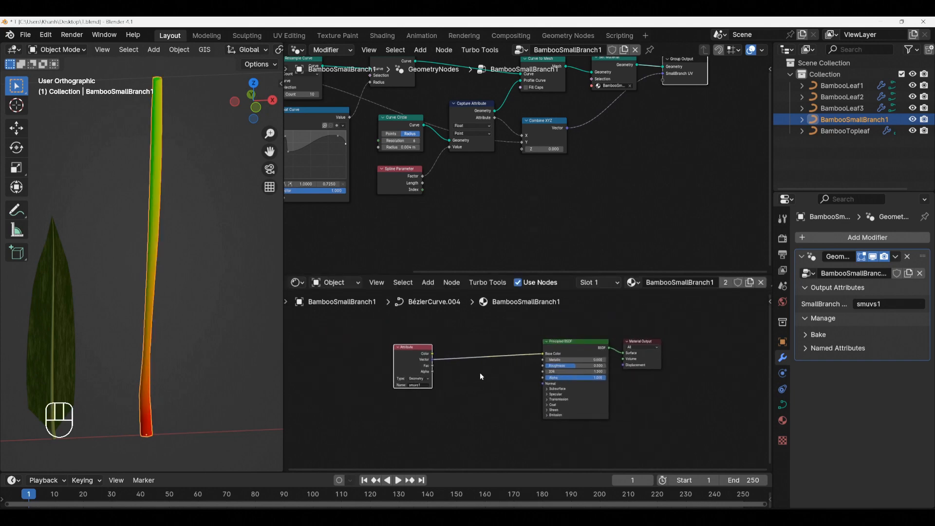
scroll(490, 384, down, 2)
middle_drag(492, 386, 543, 389)
scroll(479, 370, up, 3)
drag(469, 362, 425, 359)
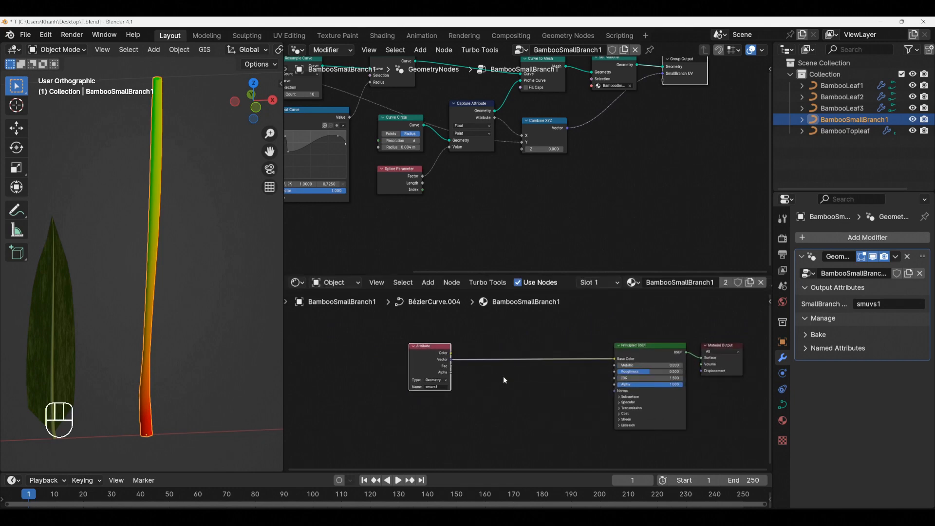
Step: Insert a Separate XYZ node between the Attribute and Principled BSDF nodes and connect its Y output to Base Color
middle_drag(520, 385, 504, 379)
key(shift+a)
mouse_move(479, 432)
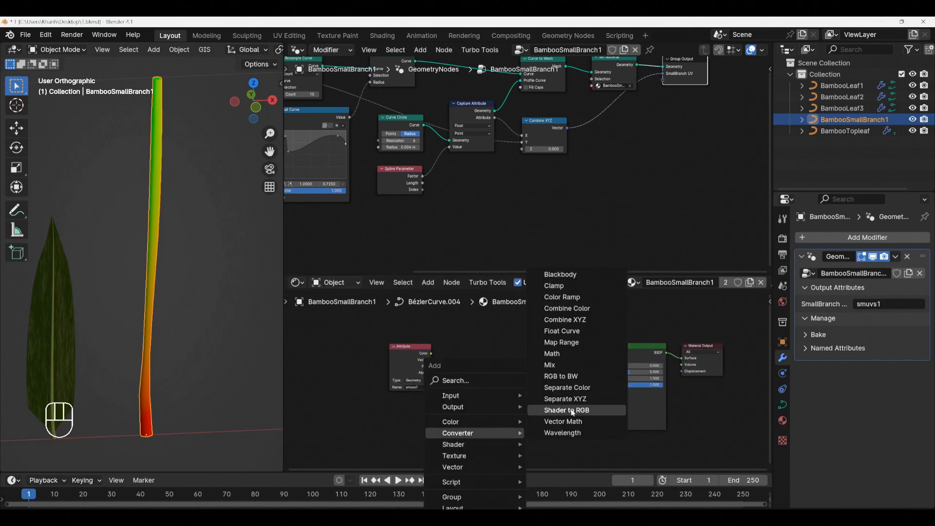
click(575, 413)
click(453, 370)
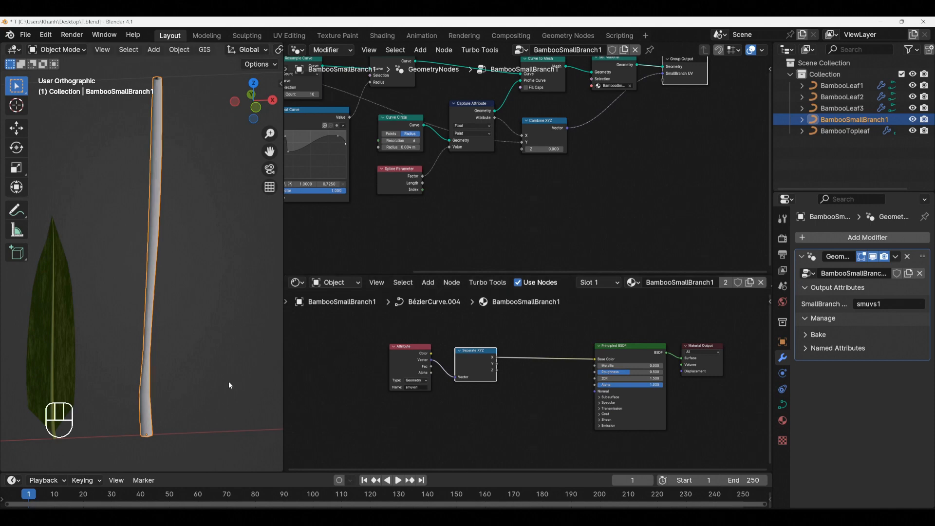
middle_drag(229, 381, 145, 261)
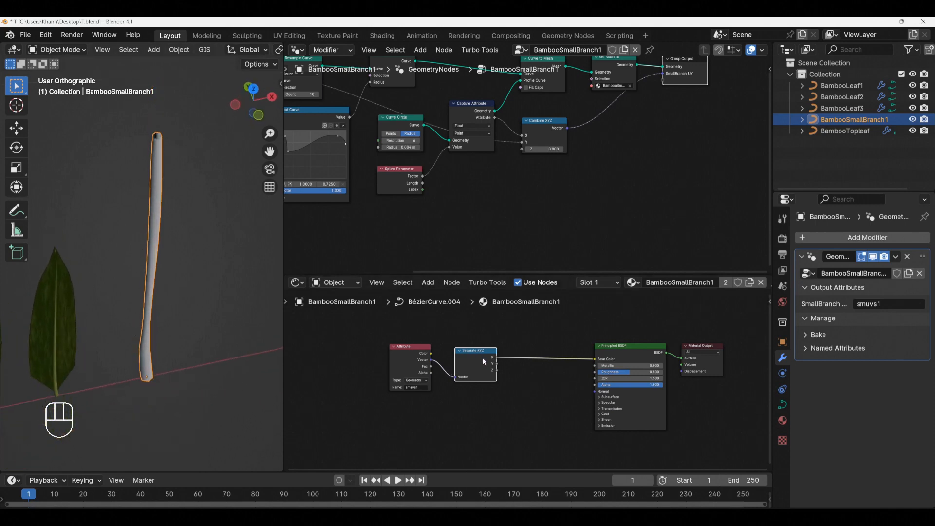
drag(496, 364, 595, 359)
Step: Insert a Color Ramp node on the link between Separate XYZ's Y output and Base Color
scroll(507, 385, up, 3)
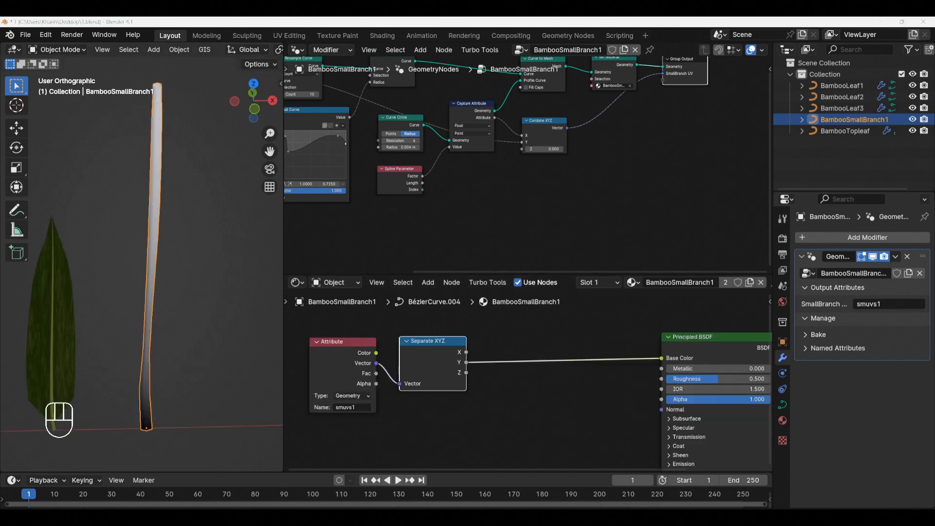
key(shift+a)
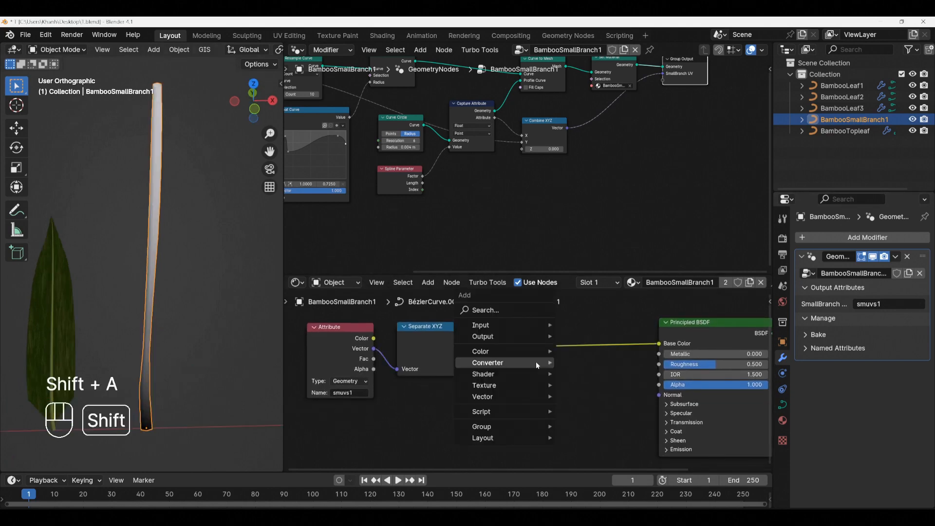
mouse_move(538, 364)
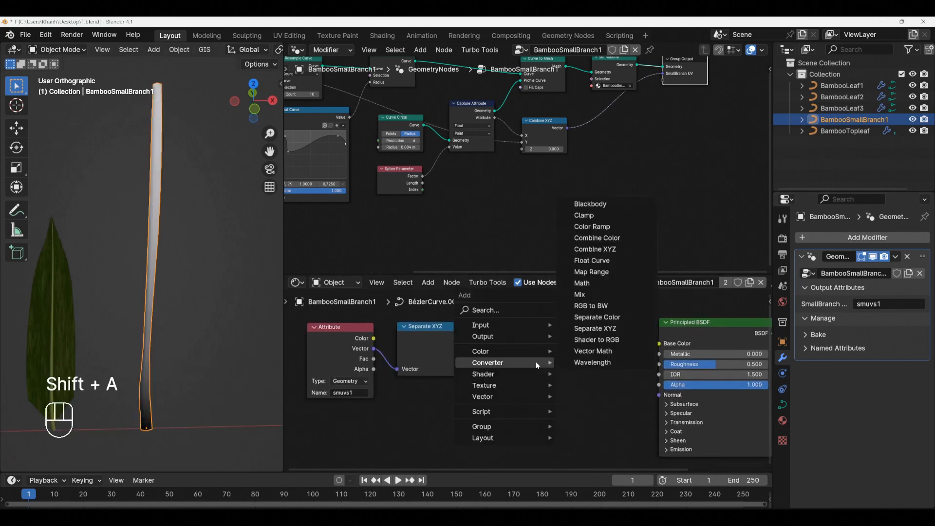
click(592, 226)
click(496, 341)
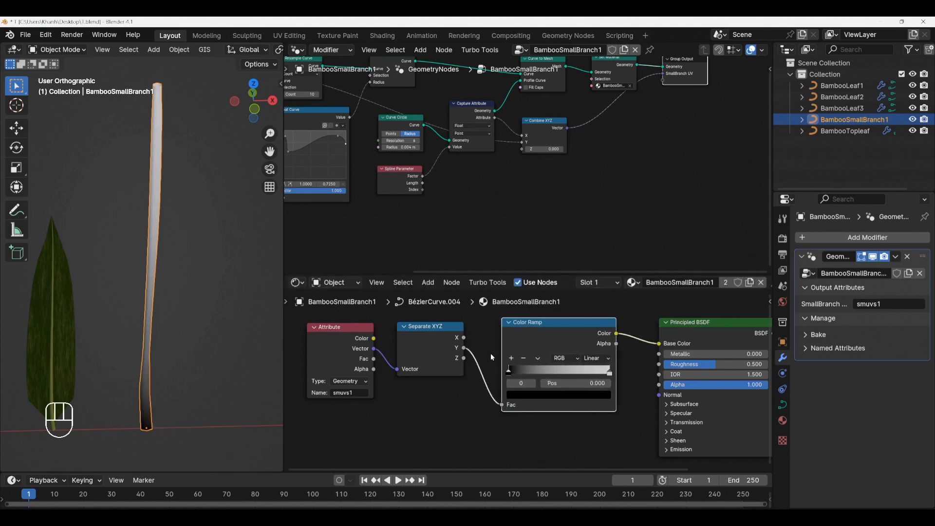
Step: Check both end stops of the Color Ramp and enlarge the shader editor area
scroll(569, 367, up, 1)
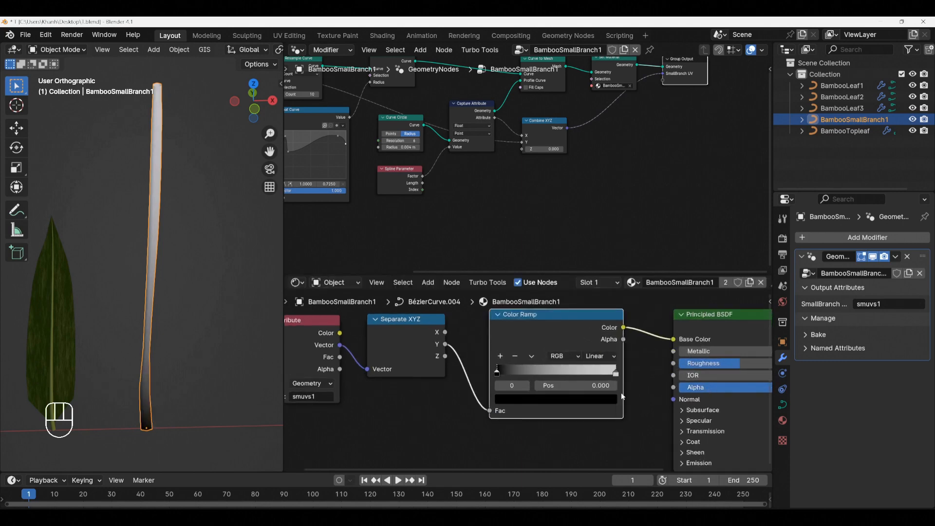
scroll(590, 384, up, 3)
click(634, 363)
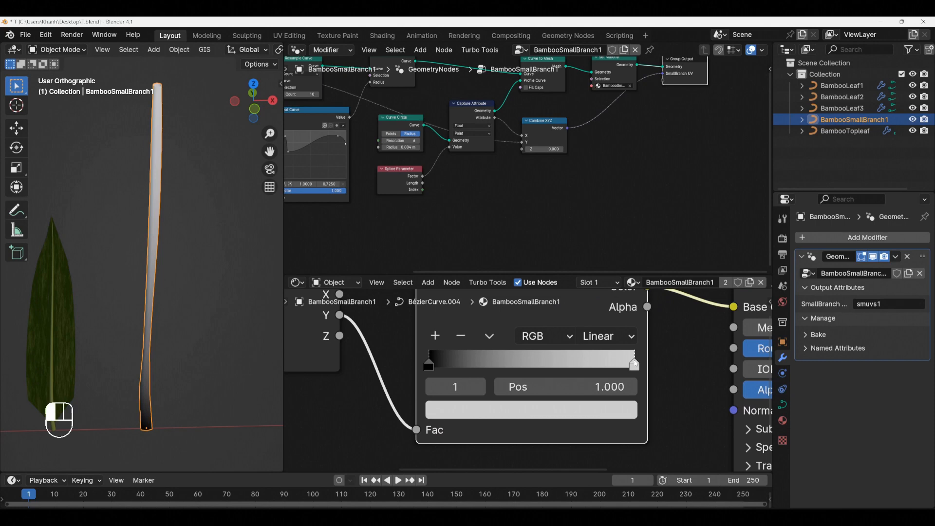
click(431, 365)
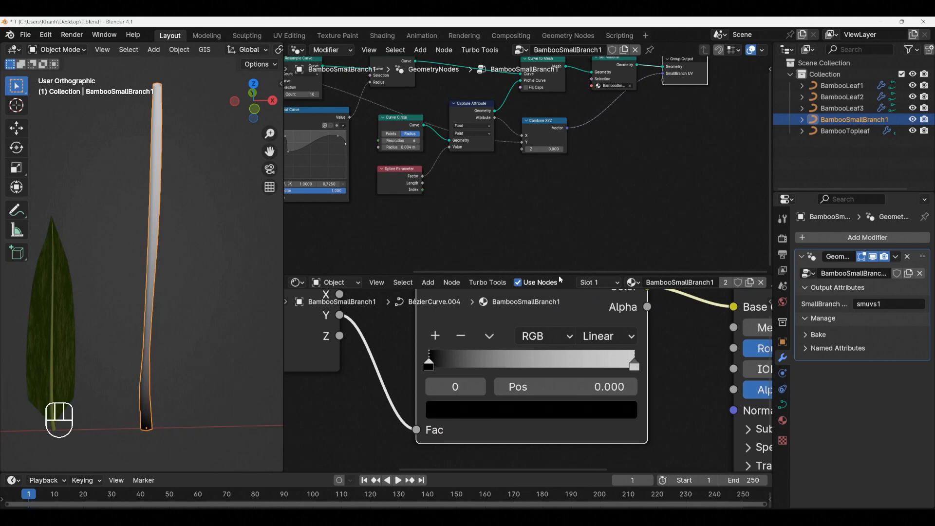
drag(560, 274, 560, 213)
scroll(545, 326, down, 1)
middle_drag(545, 326, 562, 349)
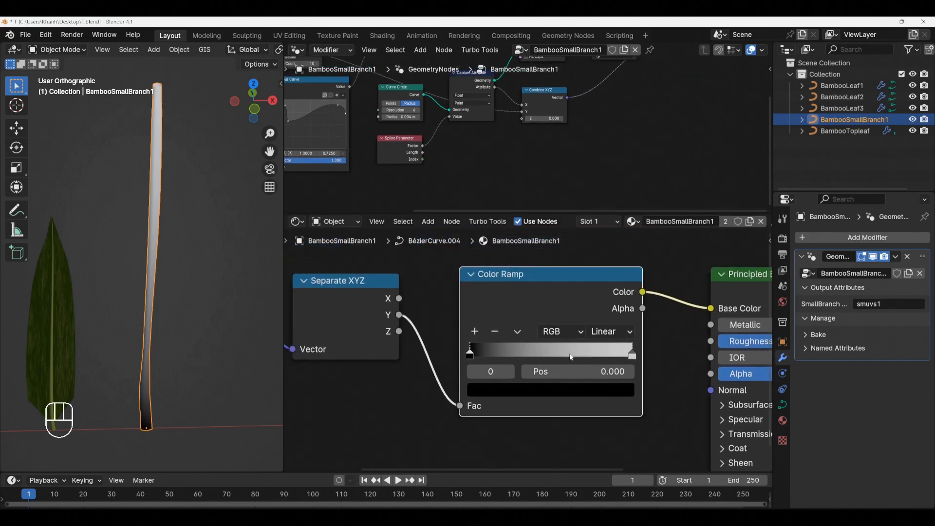
Step: Set the color of the Color Ramp's stop at position 1.000 to hex 677A55
click(632, 354)
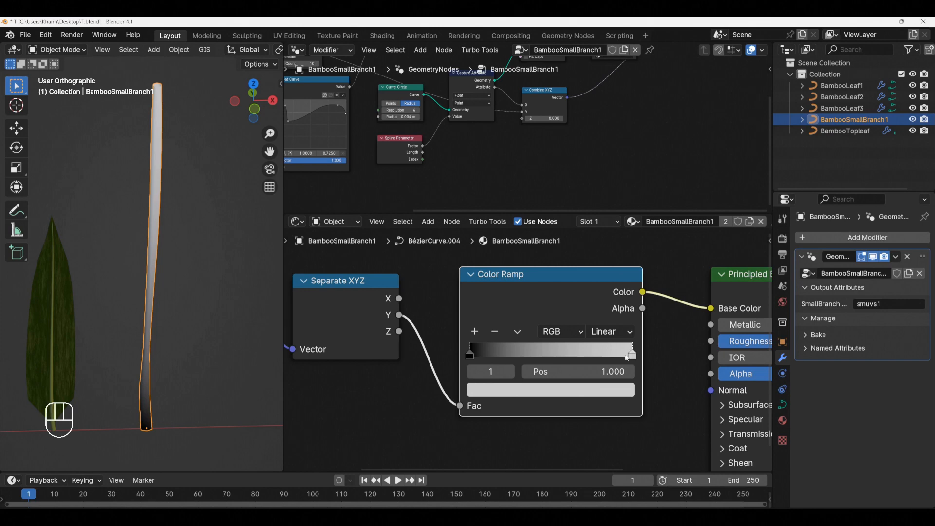
click(596, 389)
click(599, 302)
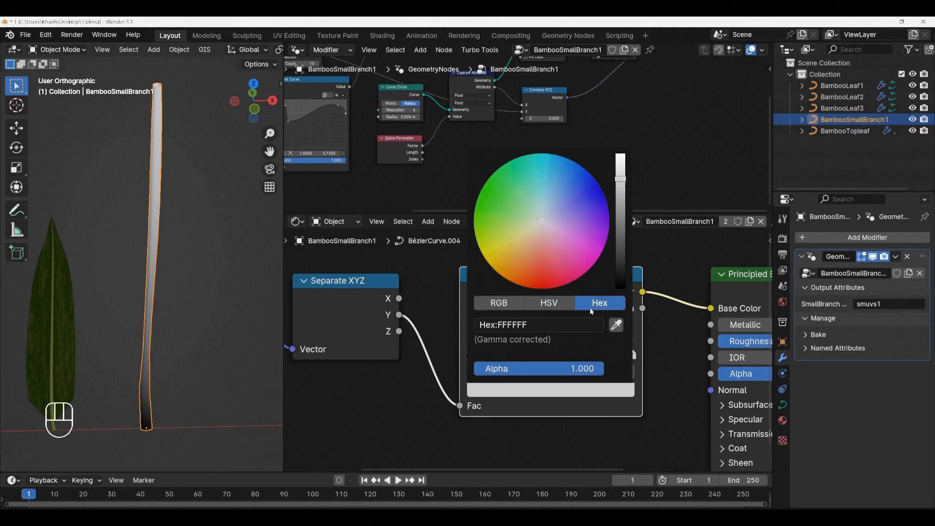
click(570, 324)
text(677A55)
key(Return)
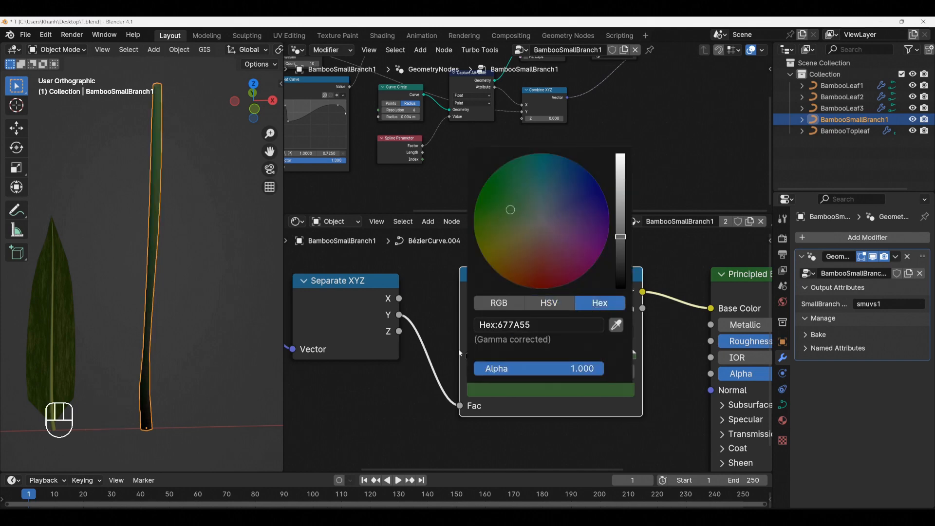
Step: Add a middle stop to the Color Ramp and set its position to 0.774
middle_drag(230, 329, 219, 330)
scroll(195, 334, down, 3)
scroll(169, 371, up, 2)
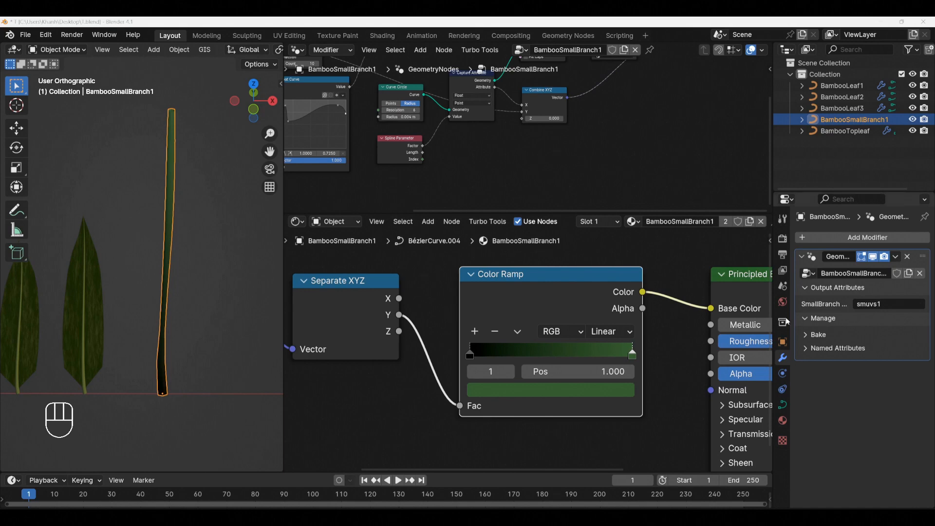
click(475, 332)
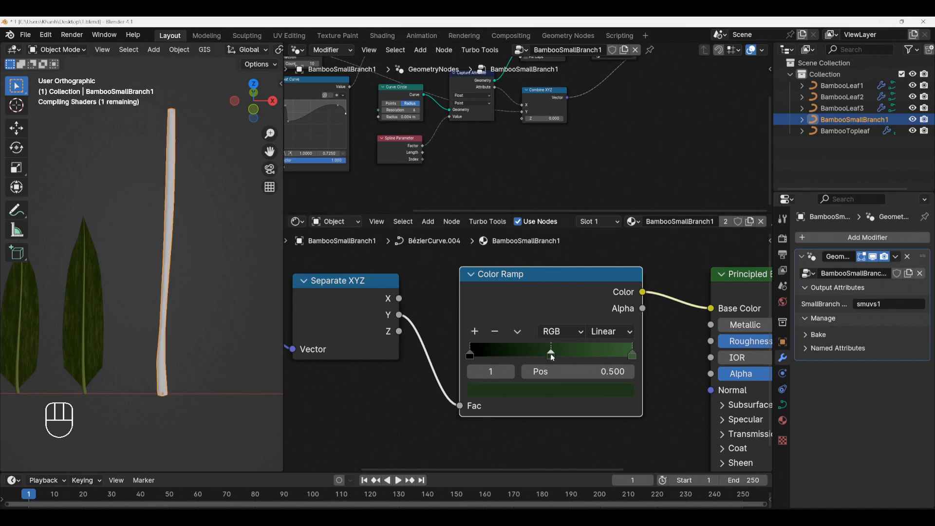
drag(551, 357, 580, 354)
click(590, 371)
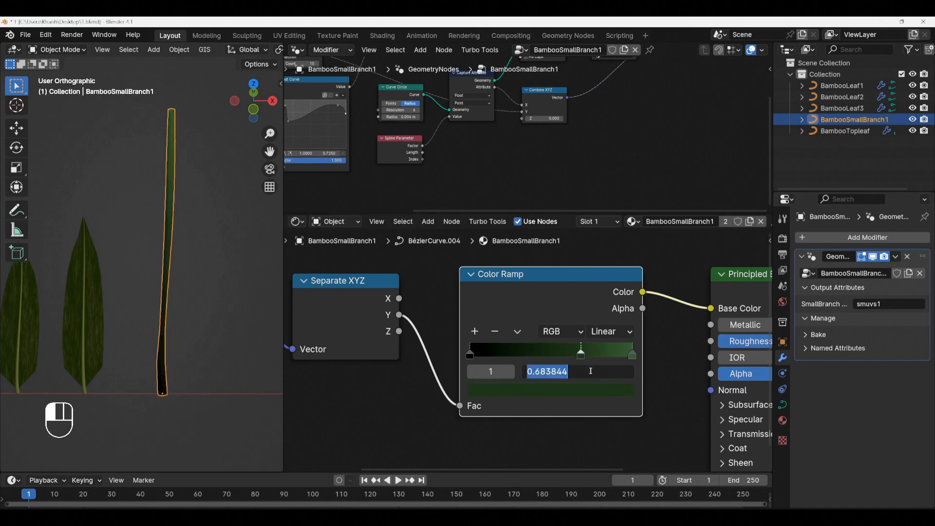
text(.774)
key(Return)
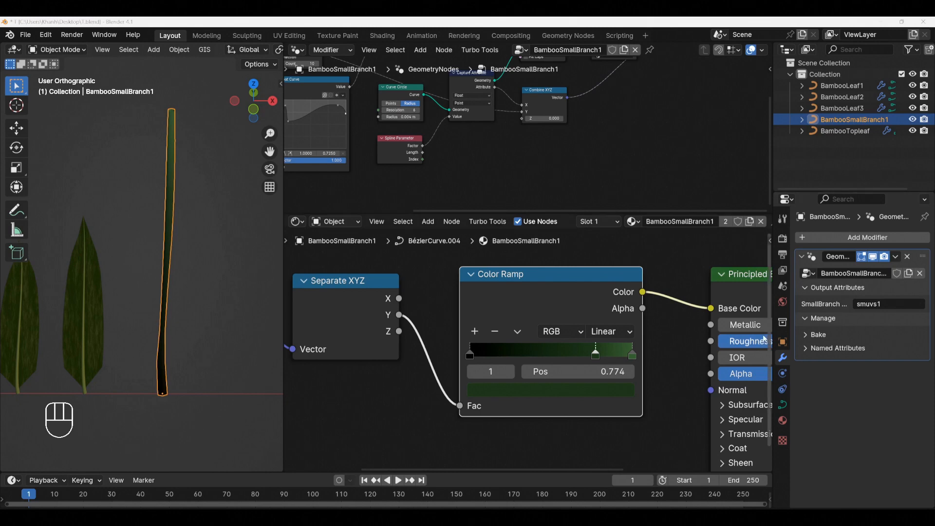
Step: Set the color of the Color Ramp's stop at position 0.774 to hex E4DB85
click(580, 389)
click(566, 321)
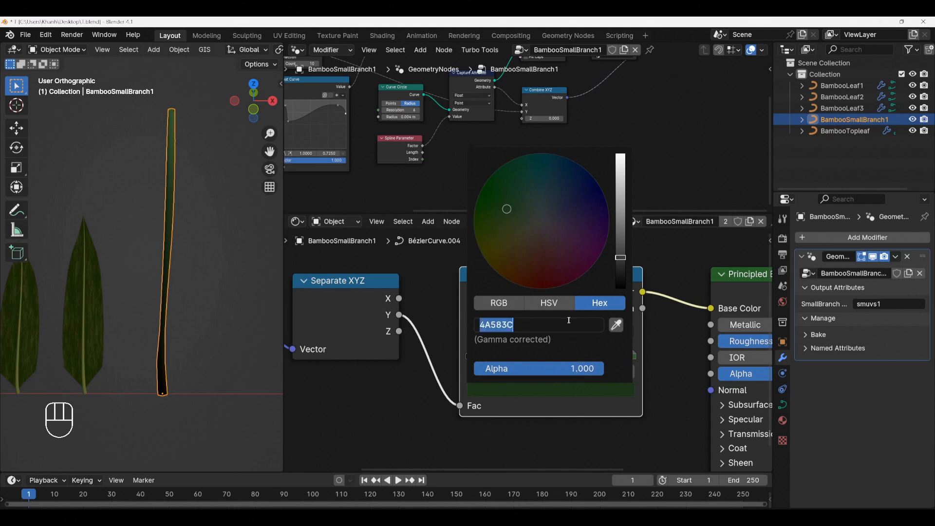
text(E4DB85)
key(Return)
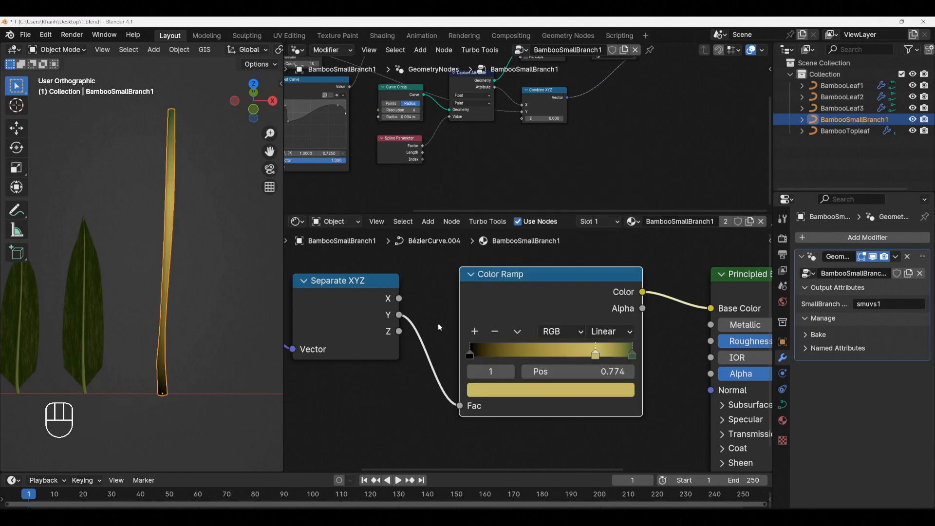
scroll(176, 113, up, 3)
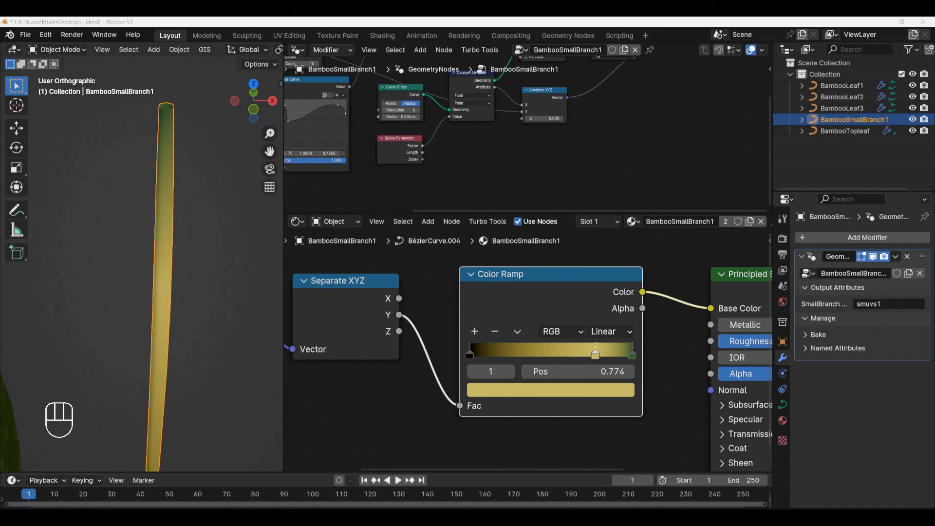
Step: Add a stop to the Color Ramp at position 0.551 and set its color to hex D5CD84
click(473, 332)
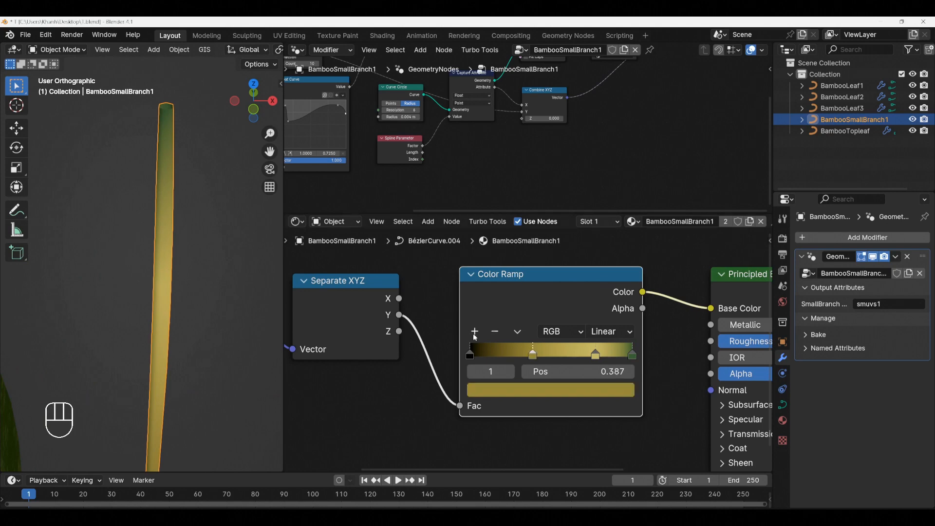
click(565, 373)
text(0.550909)
key(Return)
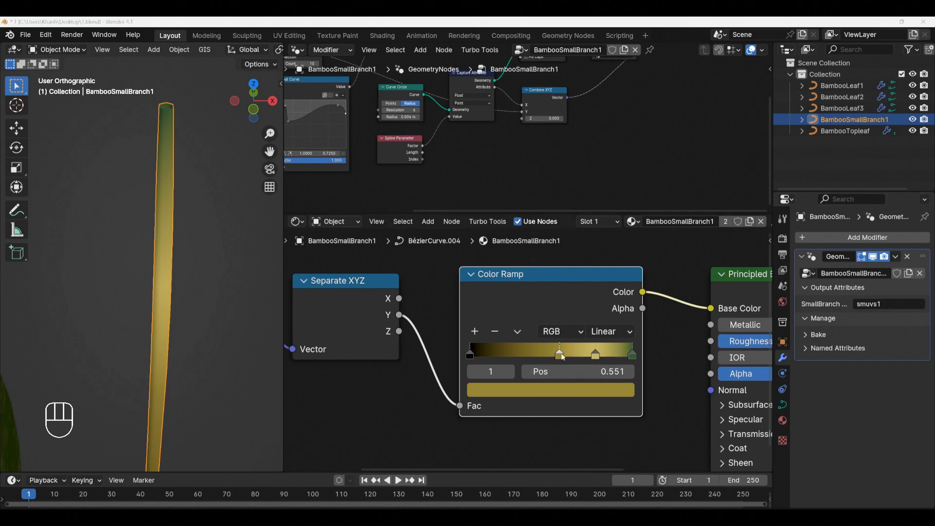
click(569, 393)
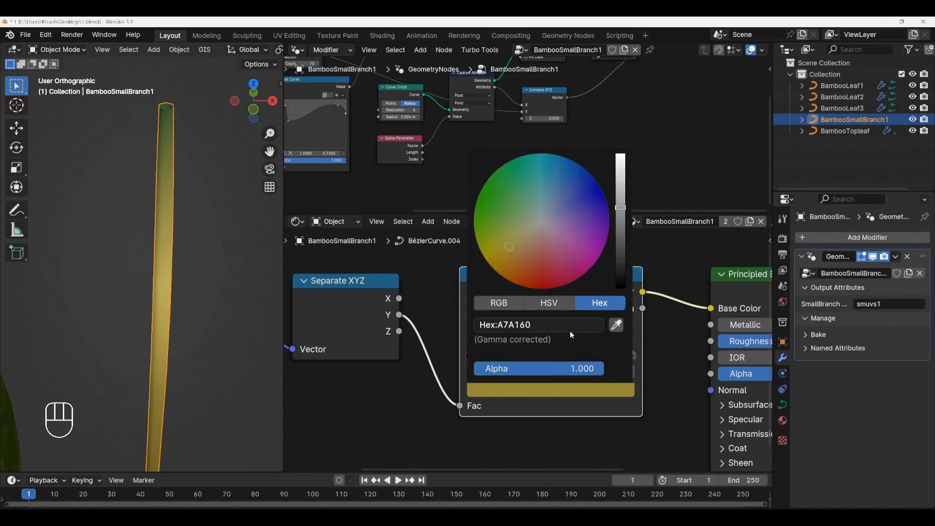
click(571, 328)
text(D5CD84)
key(Return)
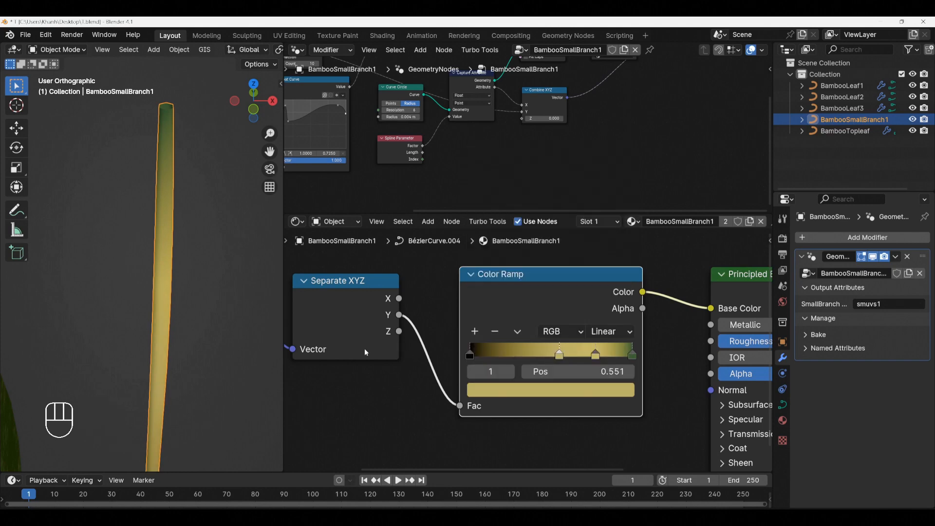
Step: Add another Color Ramp stop at position 0.542 and set its color to hex D5CD84
scroll(137, 345, down, 4)
shift+middle_drag(141, 392, 203, 311)
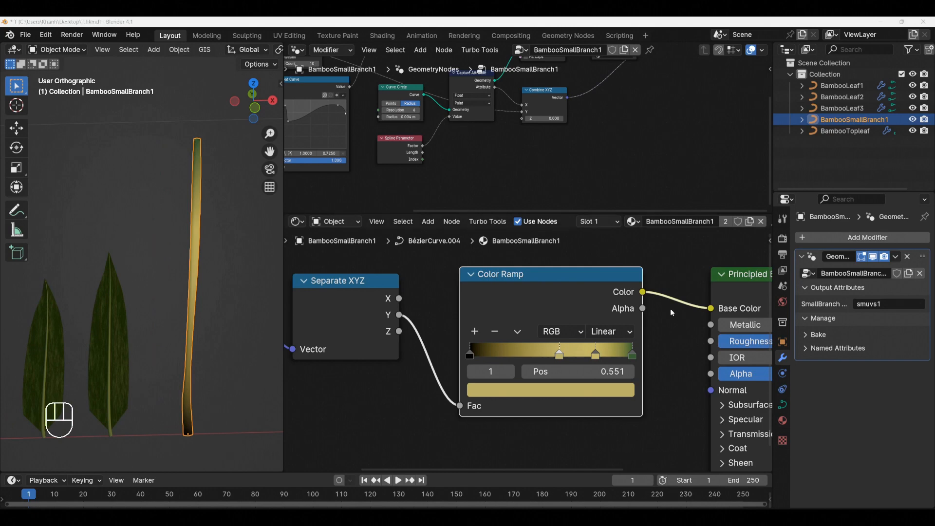
click(476, 332)
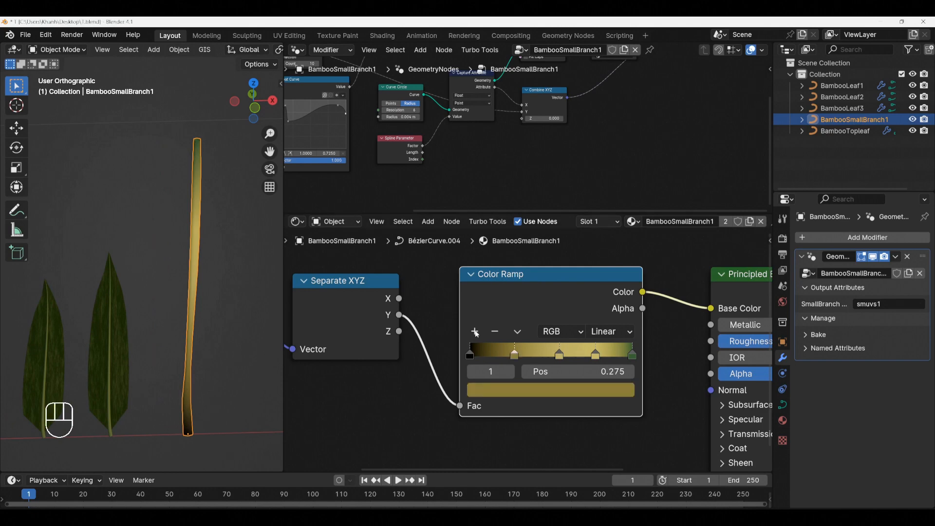
click(594, 375)
text(0.34)
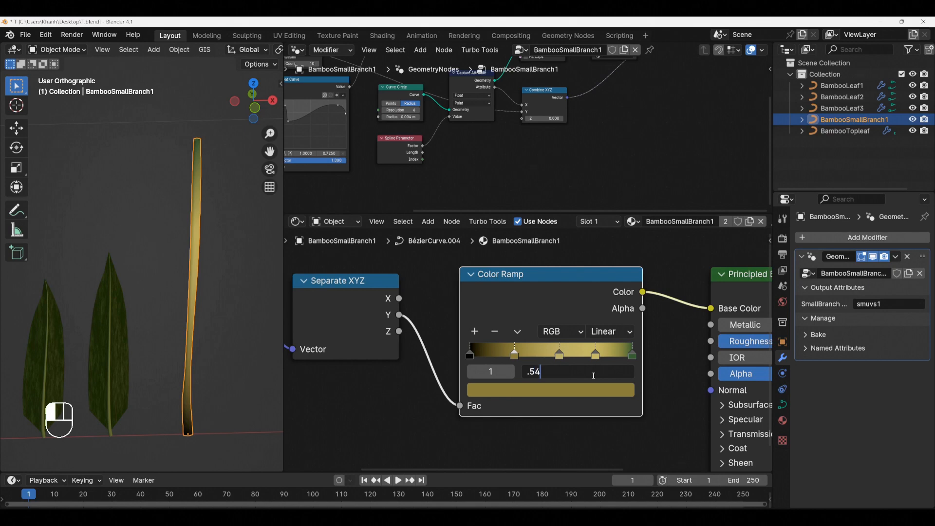
key(Return)
click(571, 389)
click(557, 325)
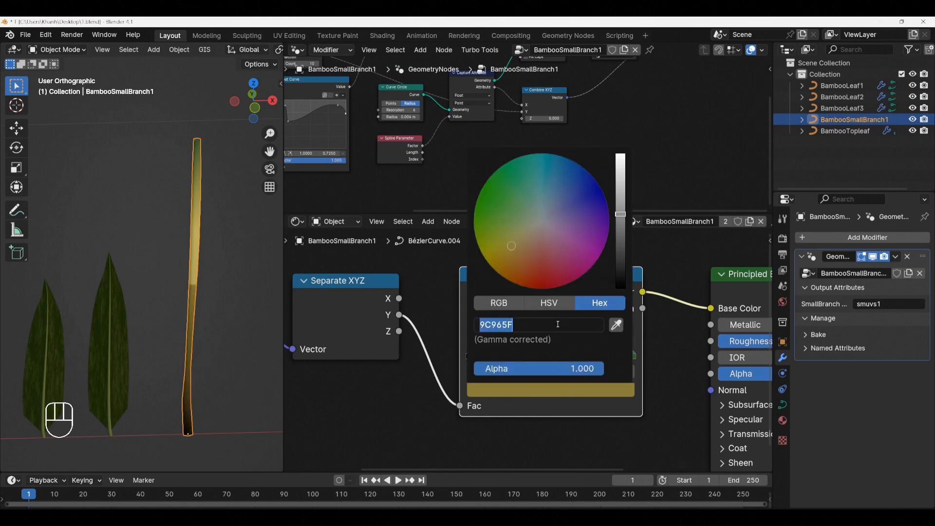
text(D5CD84)
key(Return)
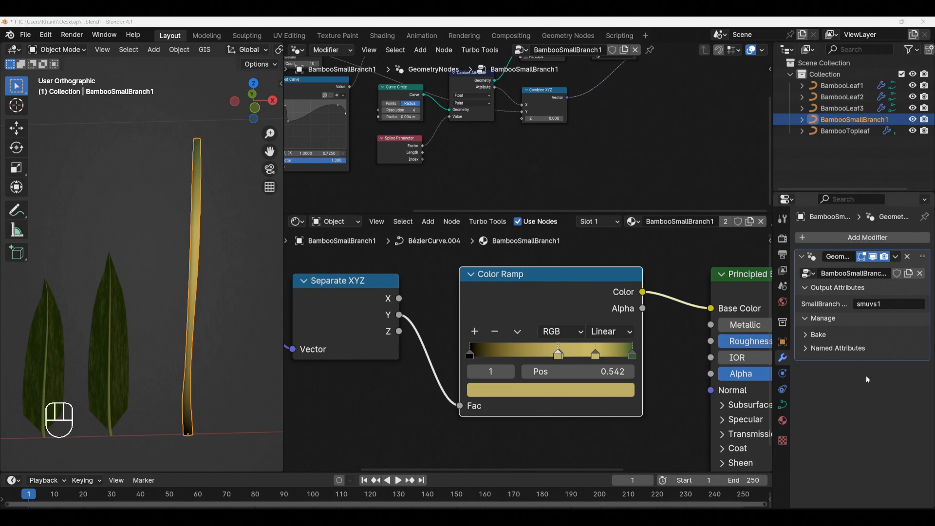
Step: Change the color of the Color Ramp's stop at position 0.542 to hex F1DEB8
click(541, 392)
click(556, 325)
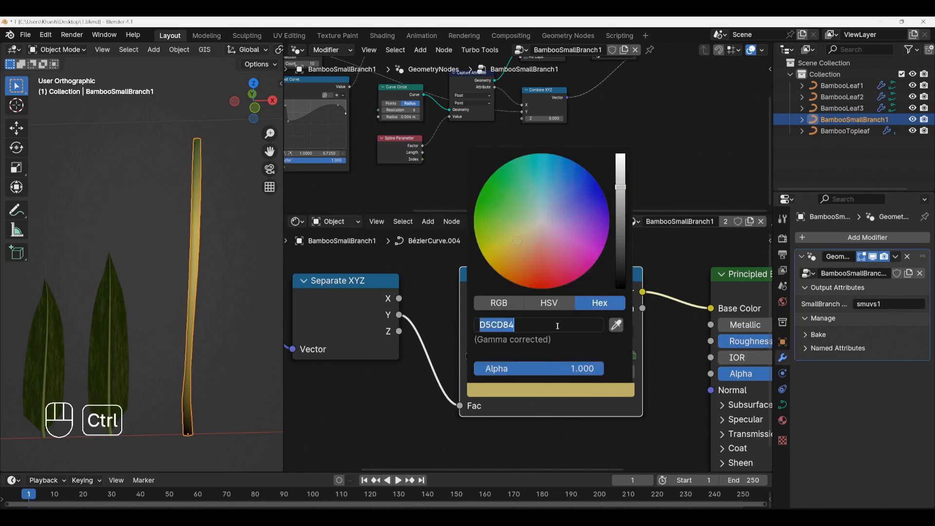
key(ctrl+v)
key(Return)
scroll(540, 347, up, 2)
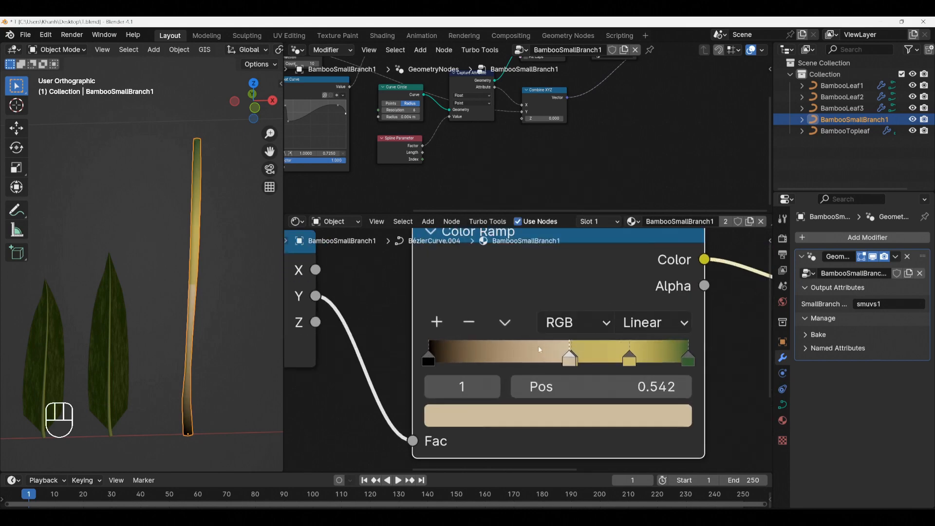
scroll(539, 346, down, 3)
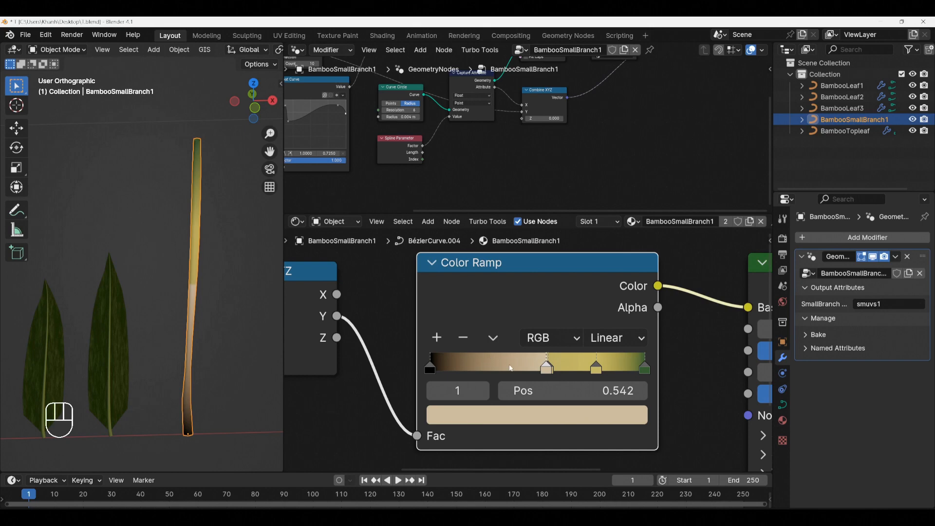
click(599, 415)
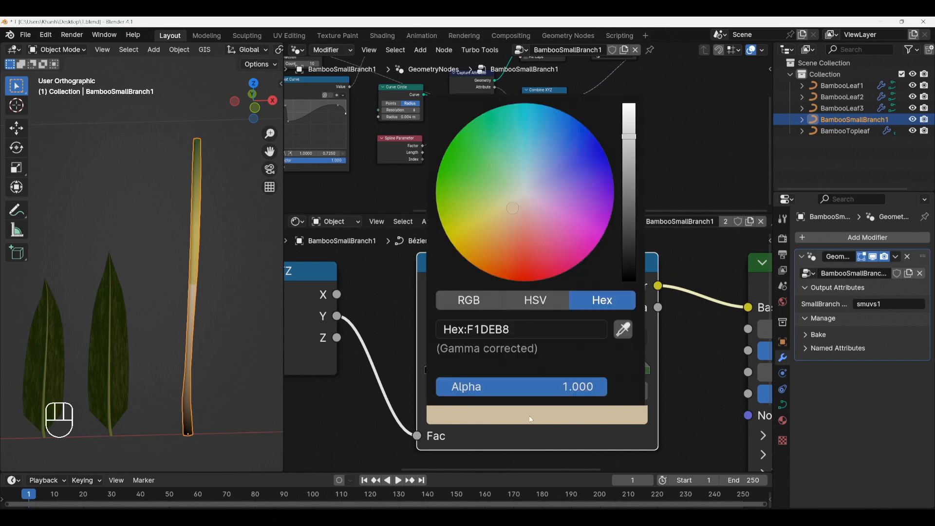
click(623, 330)
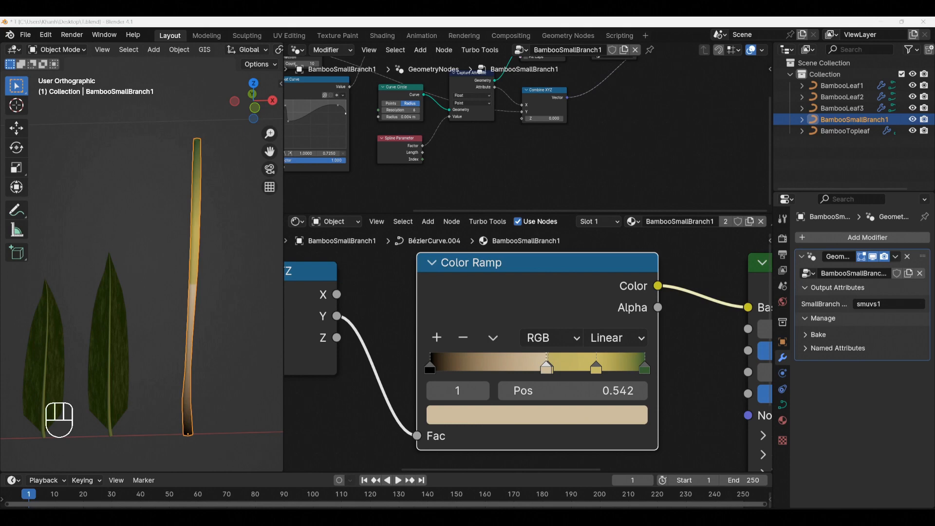
Step: Add a stop to the Color Ramp at position 0.343 and set its color to hex DDB669
click(436, 337)
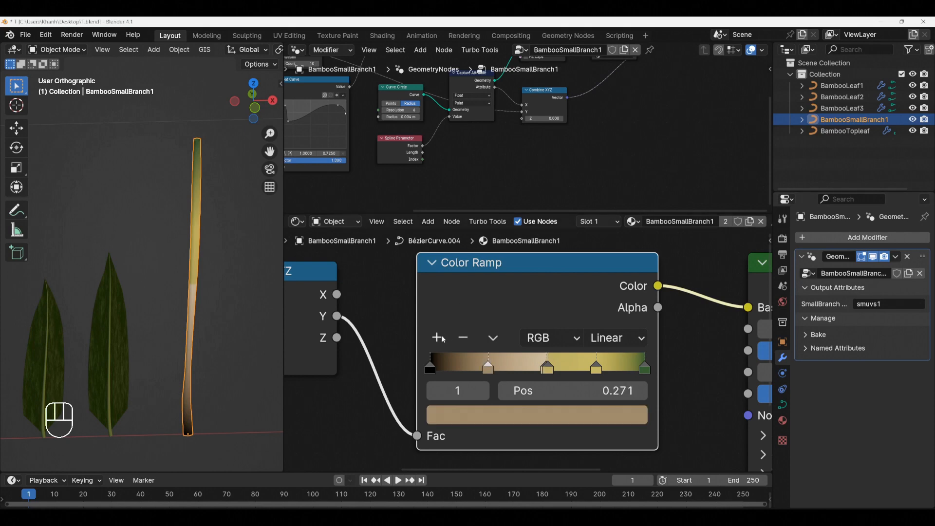
click(578, 391)
text(0.343)
key(Return)
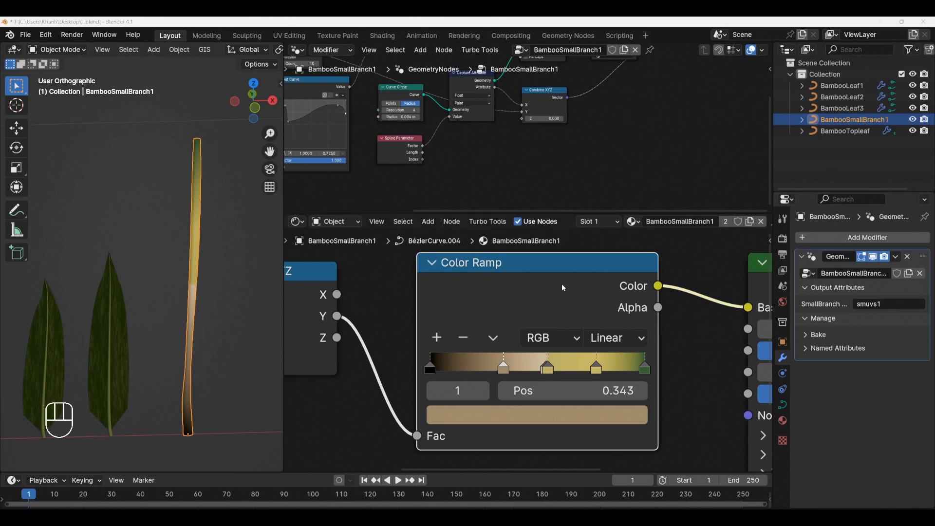
click(504, 413)
click(548, 329)
text(DDB669)
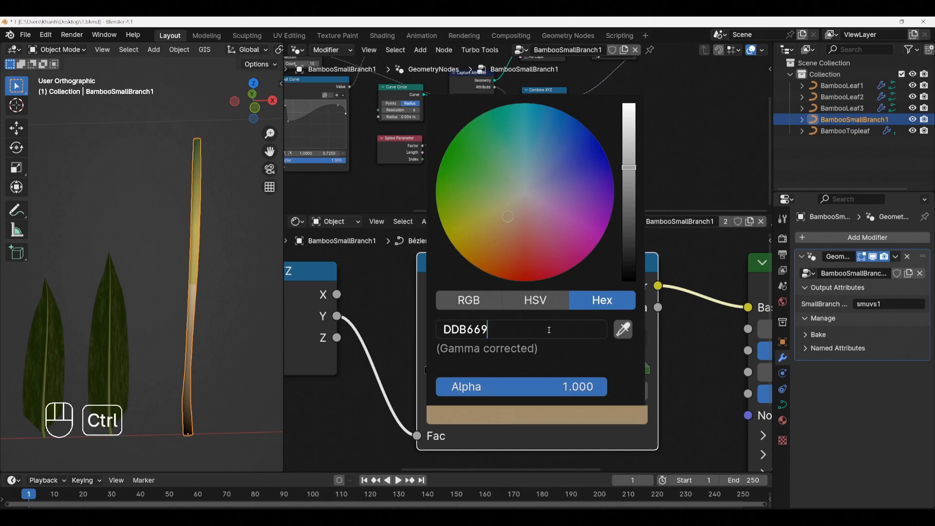
key(Return)
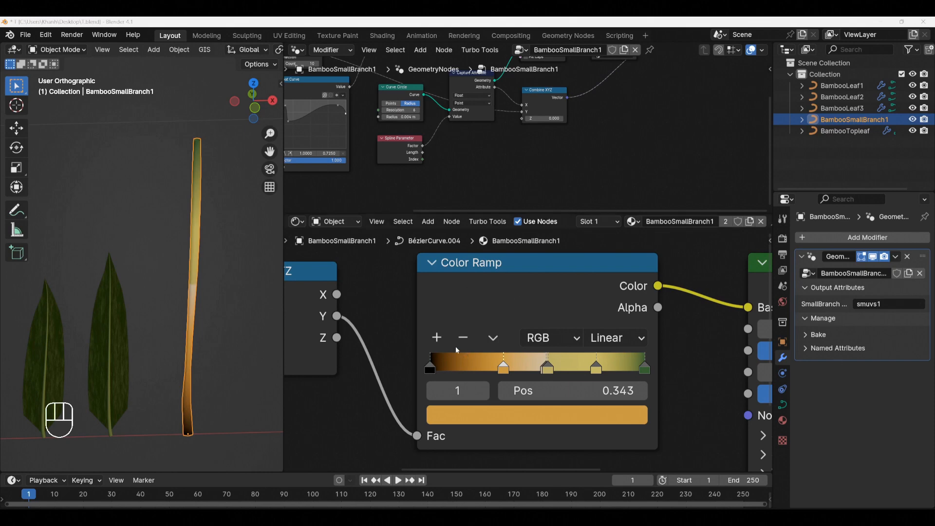
Step: Add a Color Ramp stop, set its color to hex 948635 and its position to 0.188
drag(479, 363, 442, 344)
click(550, 413)
click(549, 334)
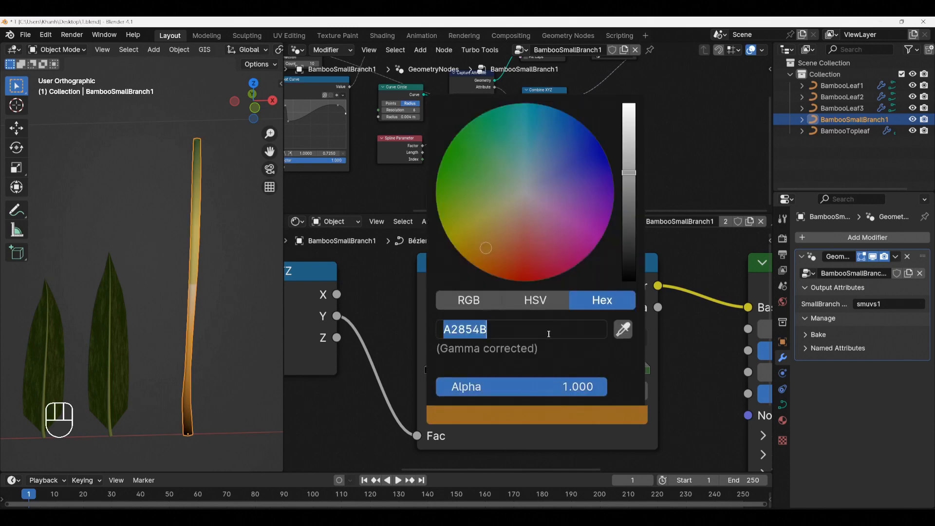
text(948635)
key(Return)
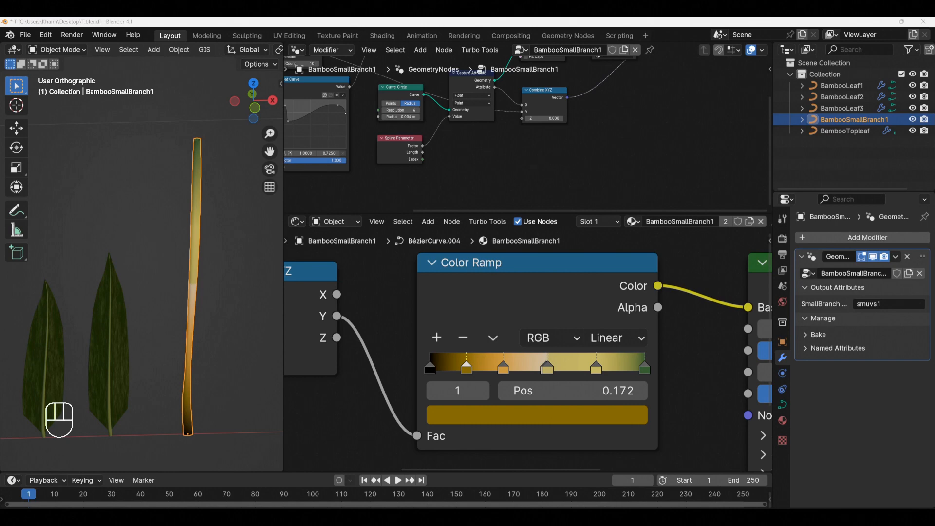
double_click(557, 391)
text(0.187983)
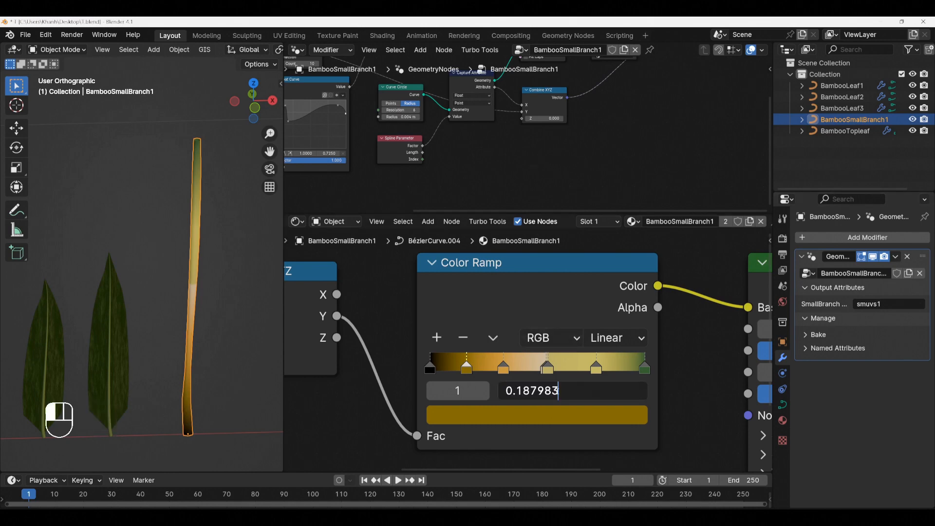
key(Return)
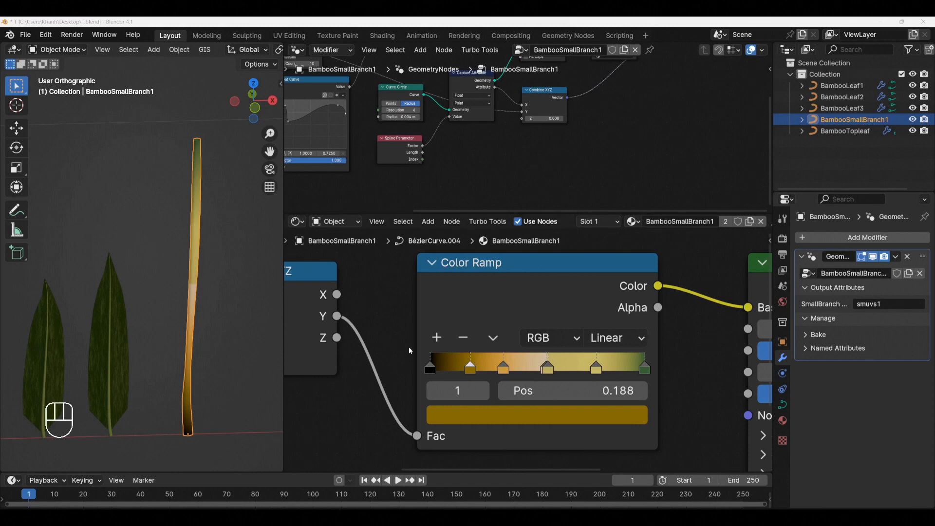
Step: Add a stop to the Color Ramp at position 0.176 and set its color to hex A6A440
click(437, 338)
double_click(563, 392)
text(0.175966)
key(Return)
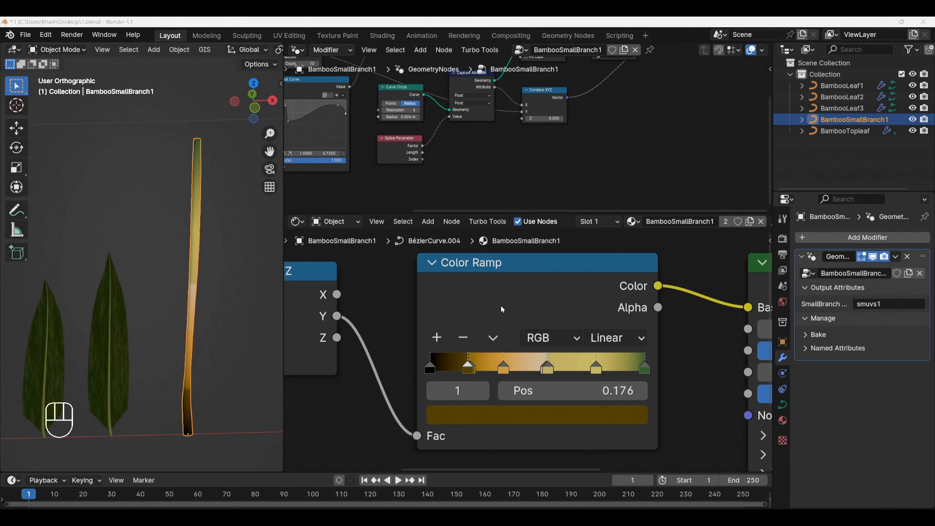
click(497, 417)
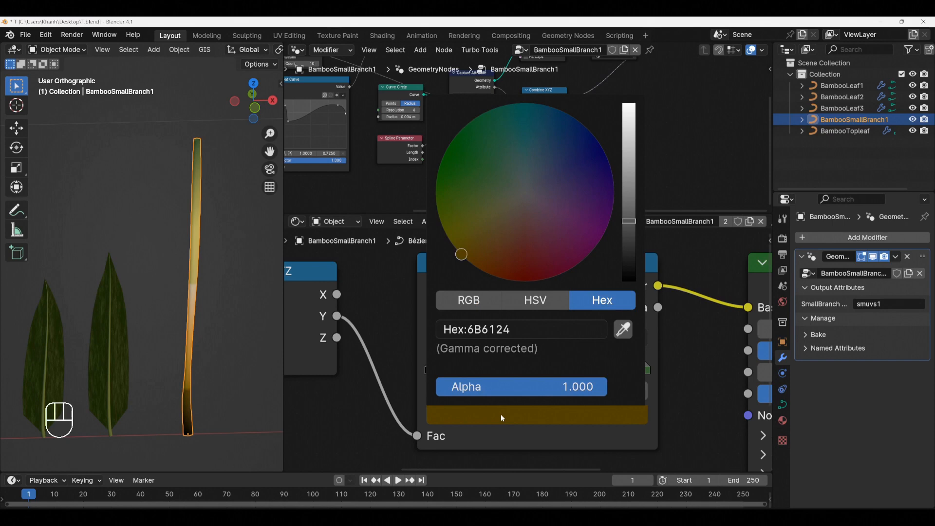
click(527, 329)
text(A6A440)
key(Return)
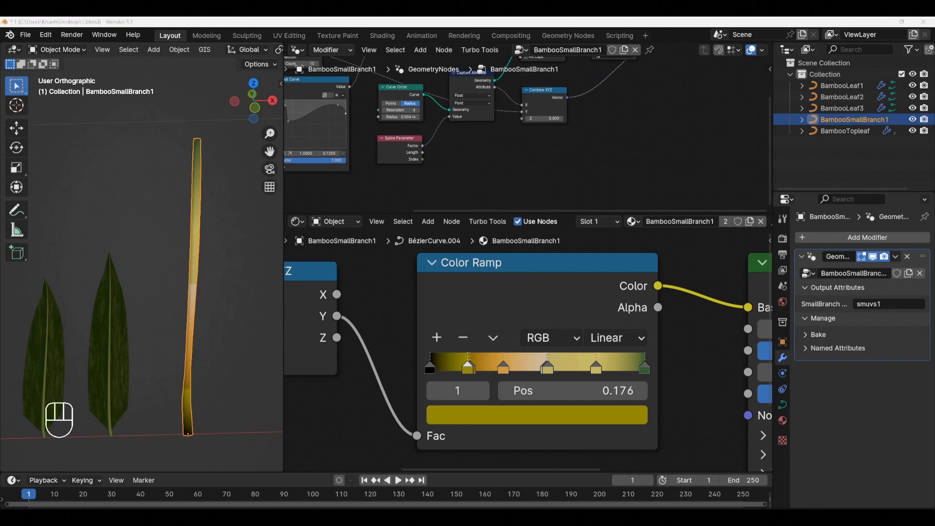
Step: Add a stop to the Color Ramp at position 0.152 and set its color to hex 67682E
click(436, 337)
click(569, 388)
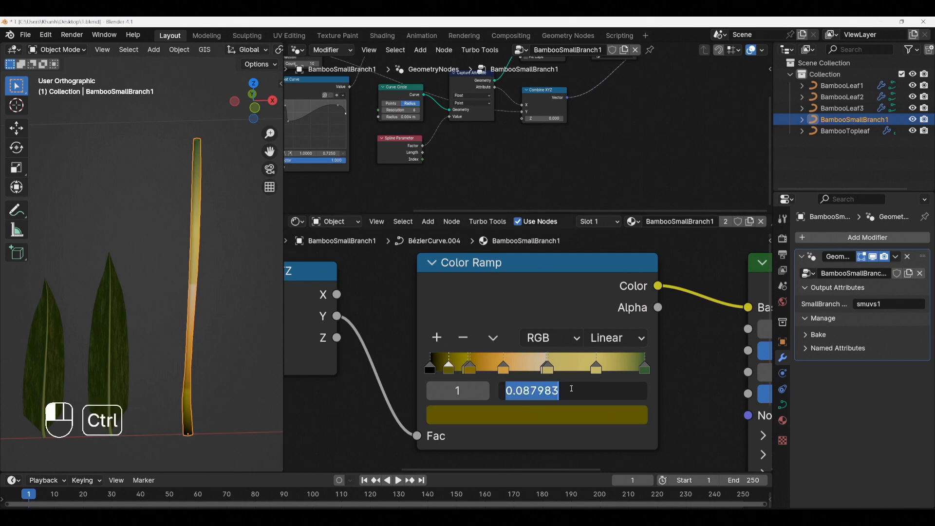
text(0.152)
key(Return)
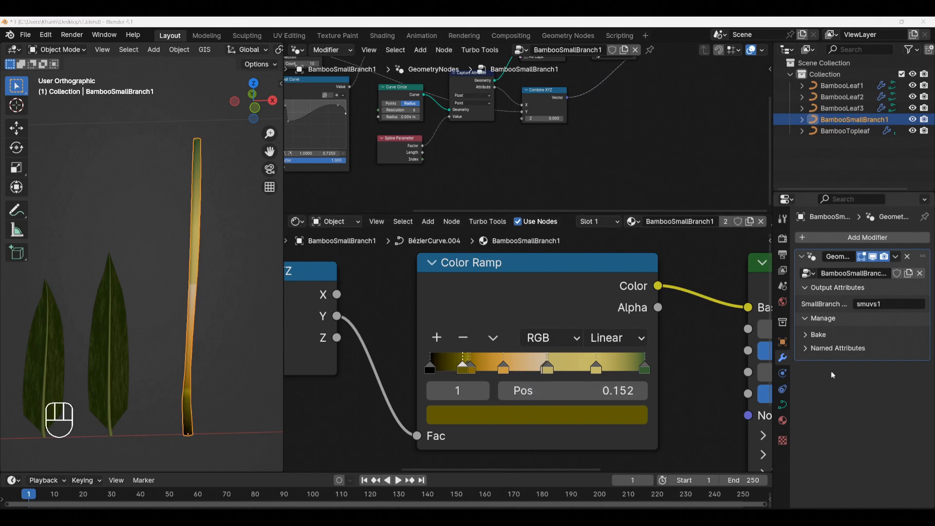
click(454, 422)
click(536, 328)
text(67682E)
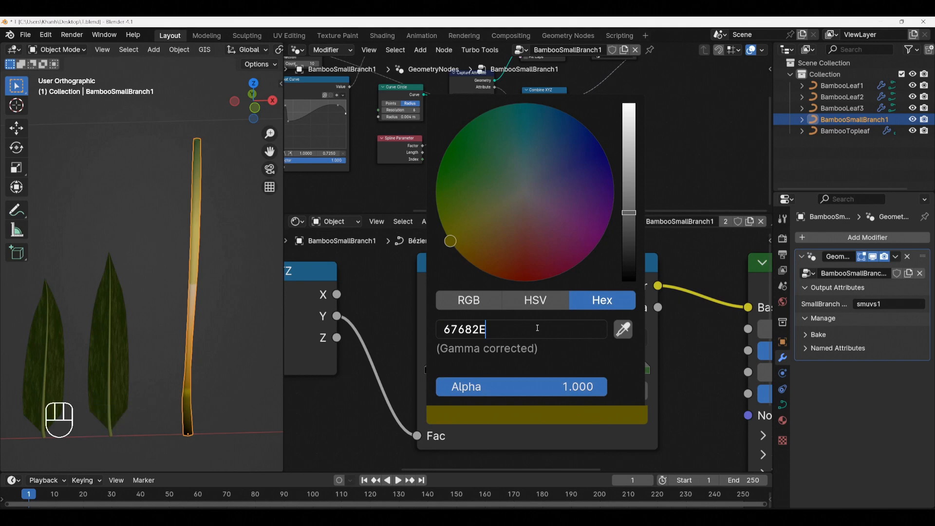
key(Return)
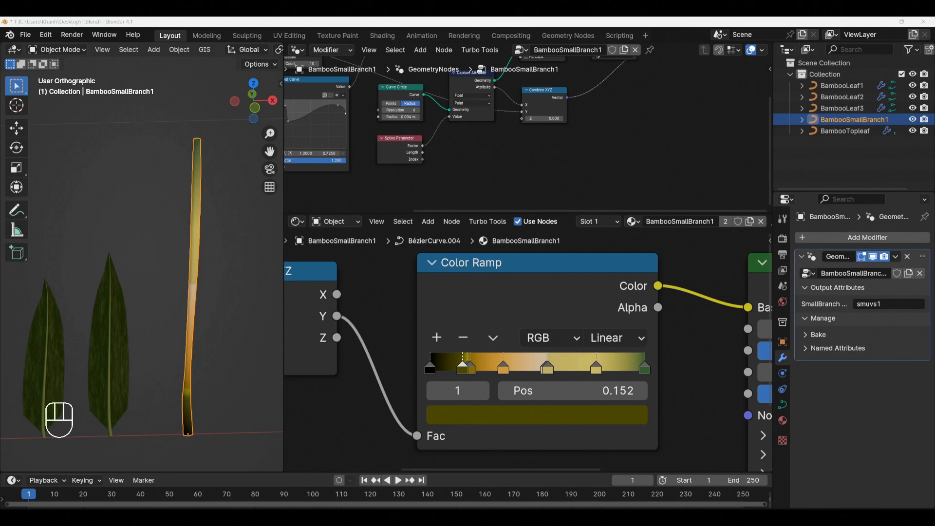
Step: Add a stop to the Color Ramp at position 0.140 and set its color to hex 796B38
click(437, 337)
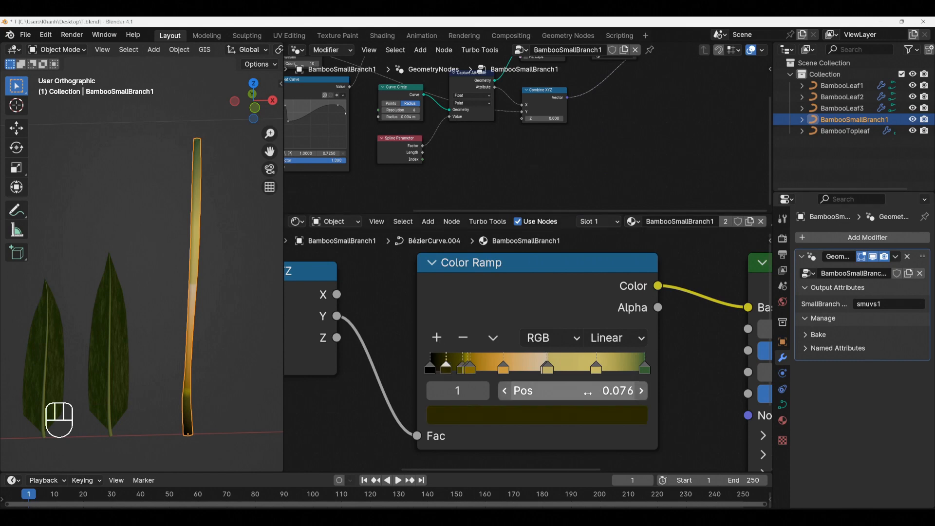
double_click(588, 393)
text(0.140)
key(Return)
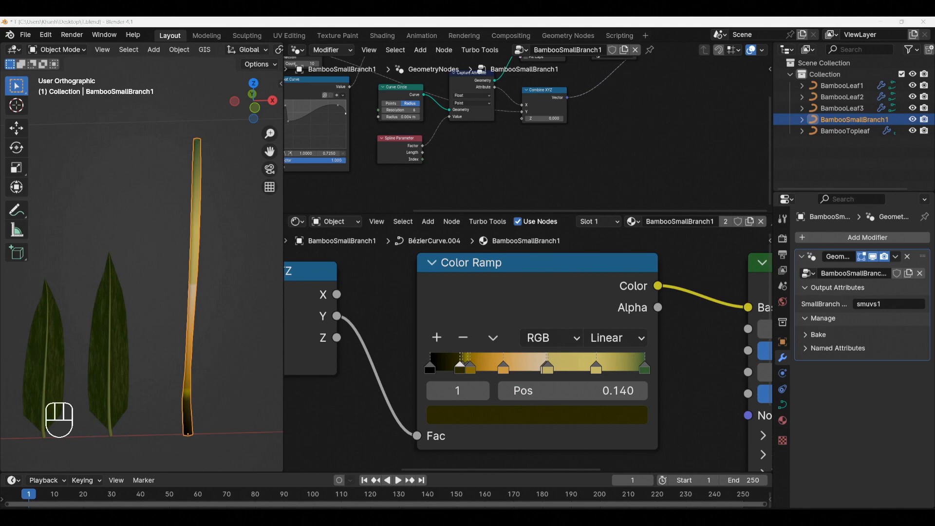
click(500, 416)
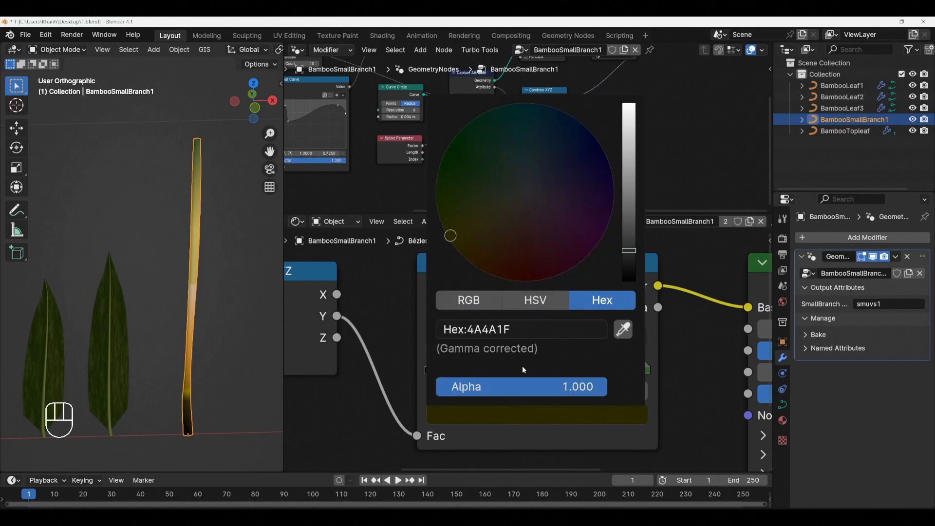
click(525, 331)
text(796B38)
key(Return)
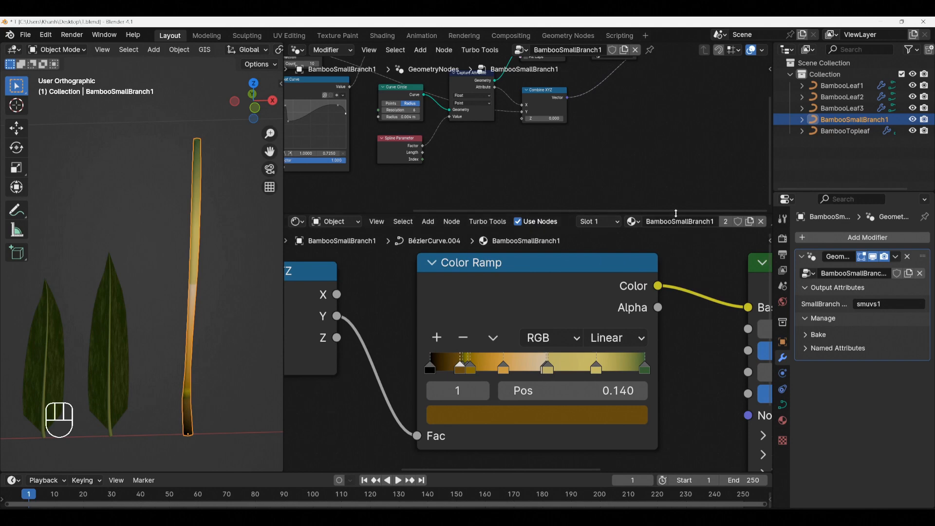
Step: Enlarge the area showing the geometry nodes and switch it to the Image Editor
drag(676, 214, 519, 248)
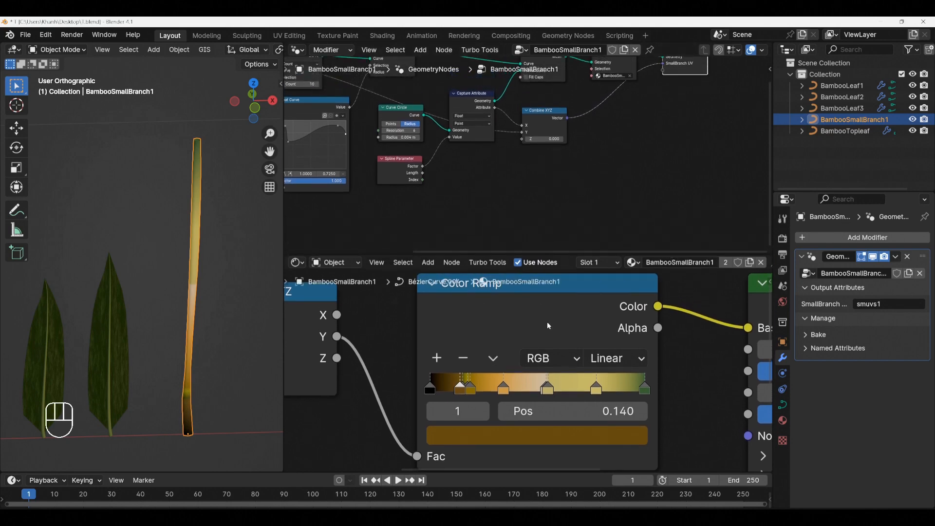
click(496, 357)
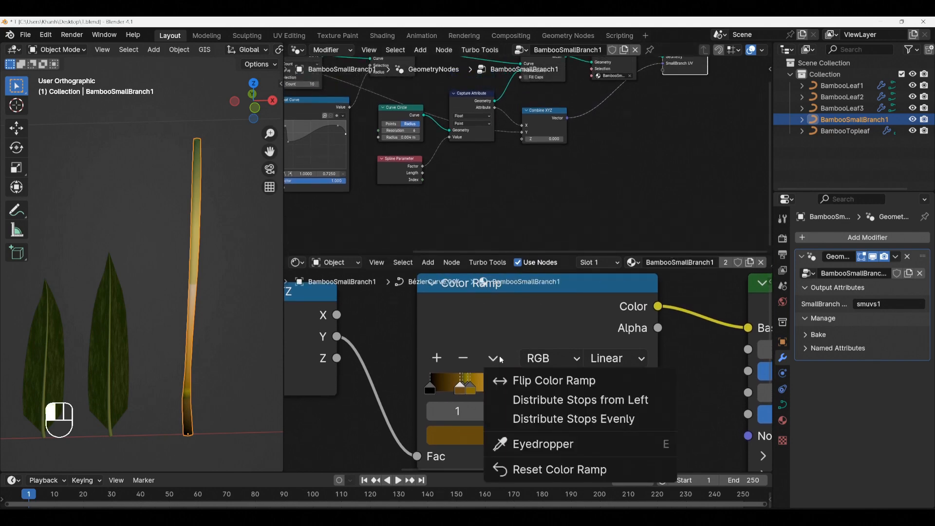
click(527, 444)
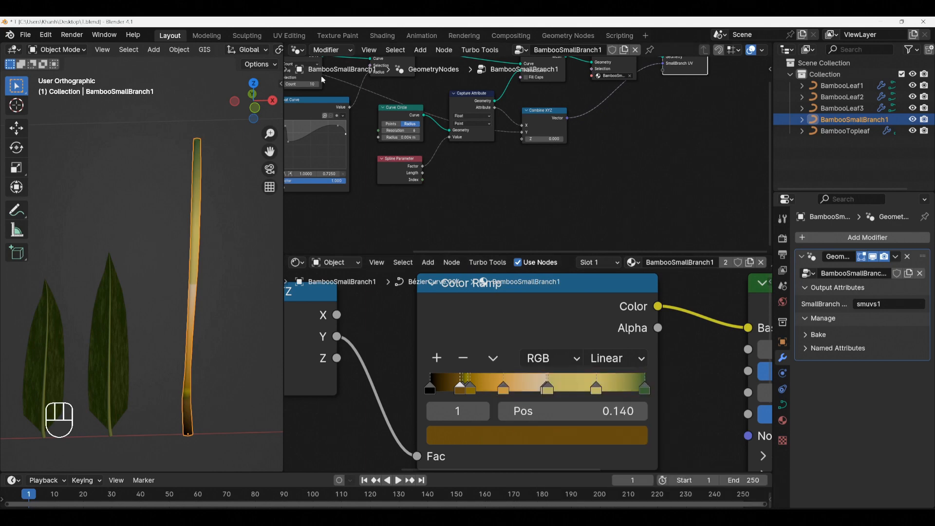
click(297, 49)
click(330, 94)
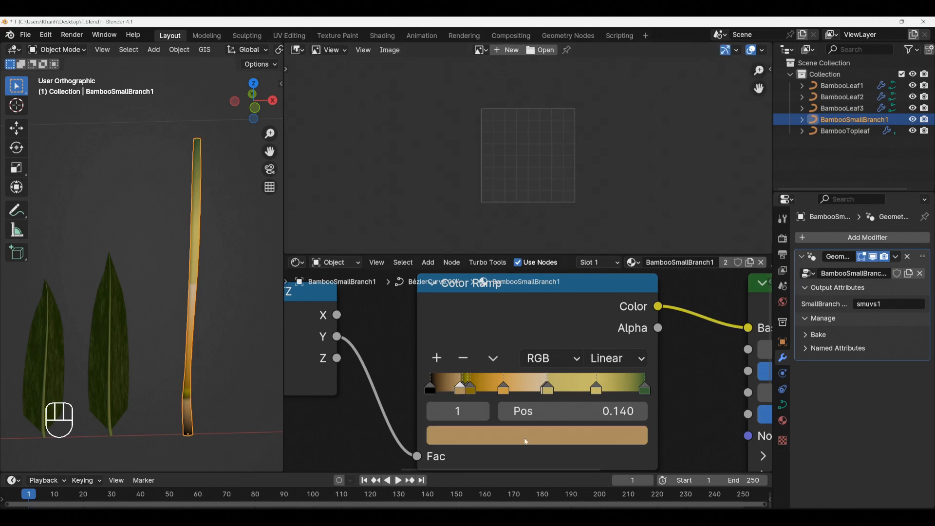
Step: Try to sample new Color Ramp stops with the ramp's eyedropper, and undo the sampled stops
click(525, 441)
click(493, 358)
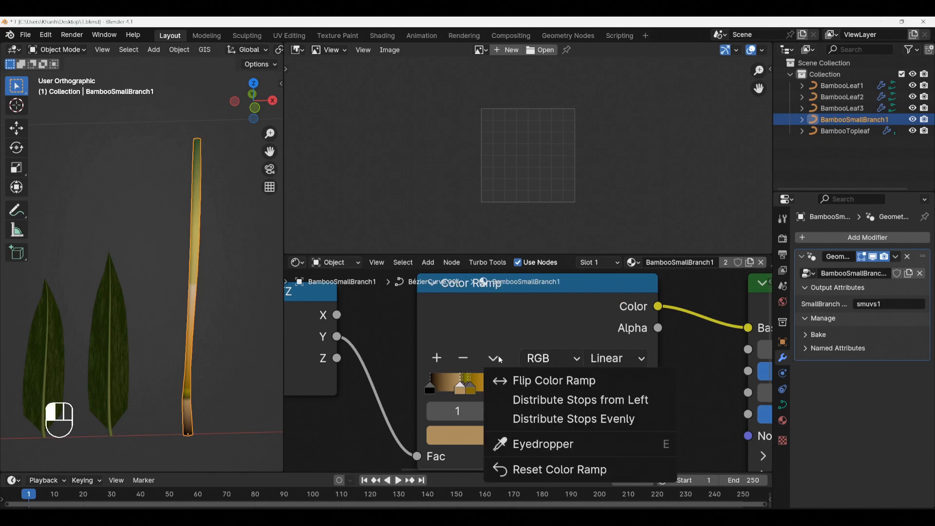
click(535, 445)
mouse_move(526, 174)
shift+mouse_down()
mouse_move(517, 387)
mouse_move(524, 223)
mouse_move(525, 379)
mouse_move(532, 260)
mouse_move(529, 344)
mouse_move(522, 242)
mouse_move(519, 382)
mouse_move(518, 187)
mouse_move(506, 382)
shift+mouse_up()
scroll(553, 395, up, 4)
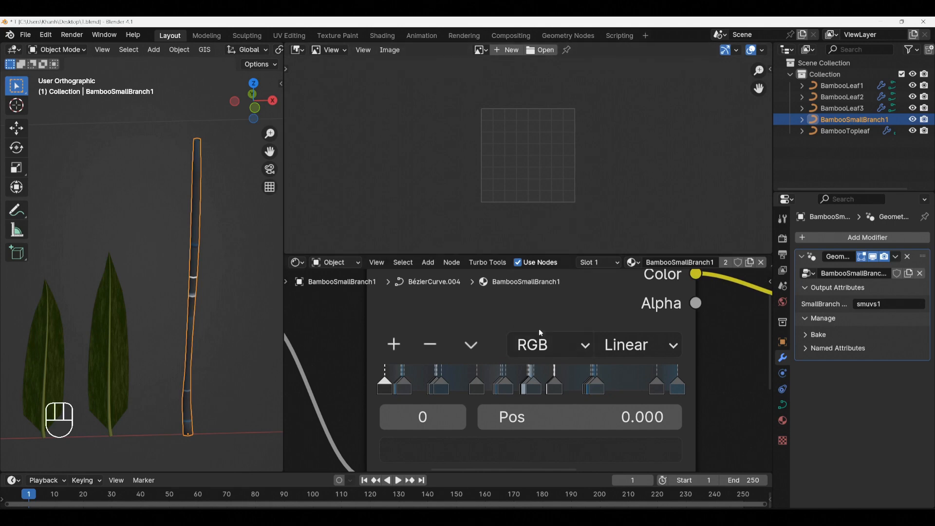
key(ctrl)
key(ctrl+z)
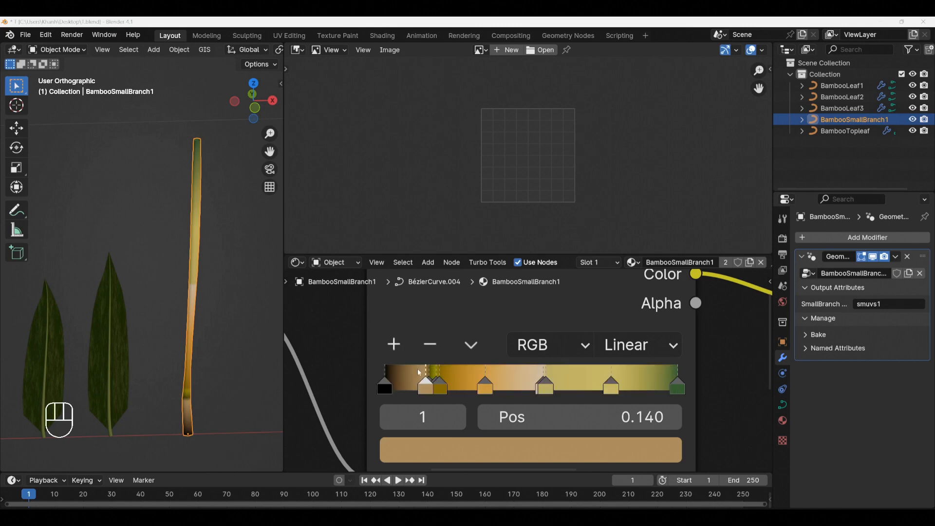
Step: Add a stop to the Color Ramp at position 0.131648 and set its color to hex C6BBA3
click(394, 345)
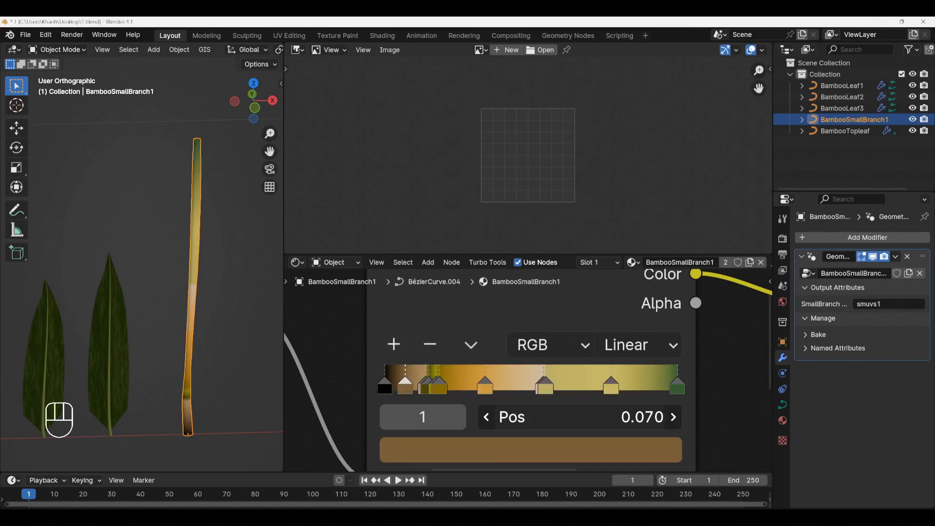
click(578, 417)
text(0.131648)
key(Return)
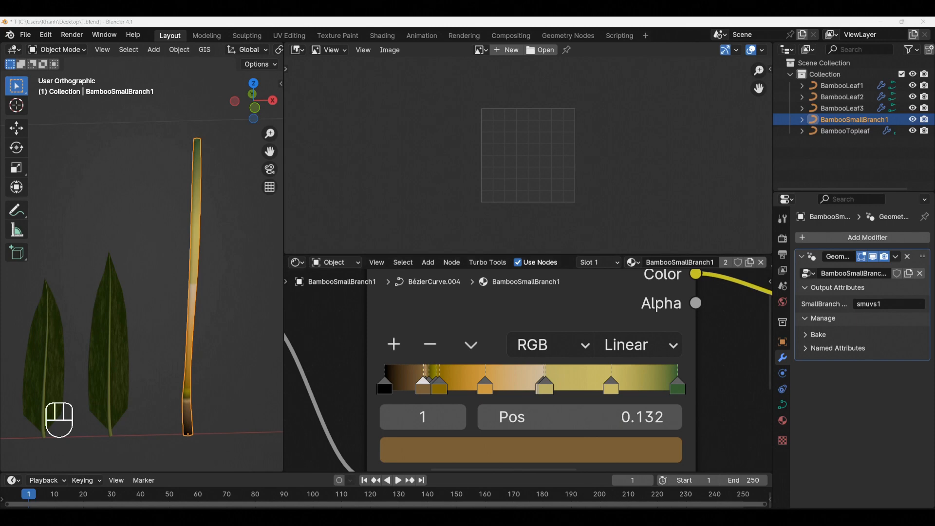
click(483, 446)
click(554, 352)
text(C6BBA3)
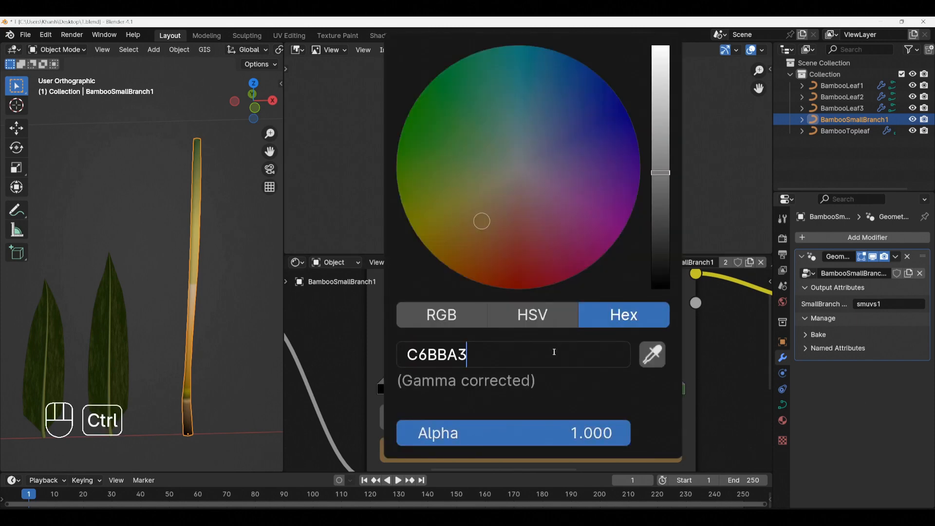
key(Return)
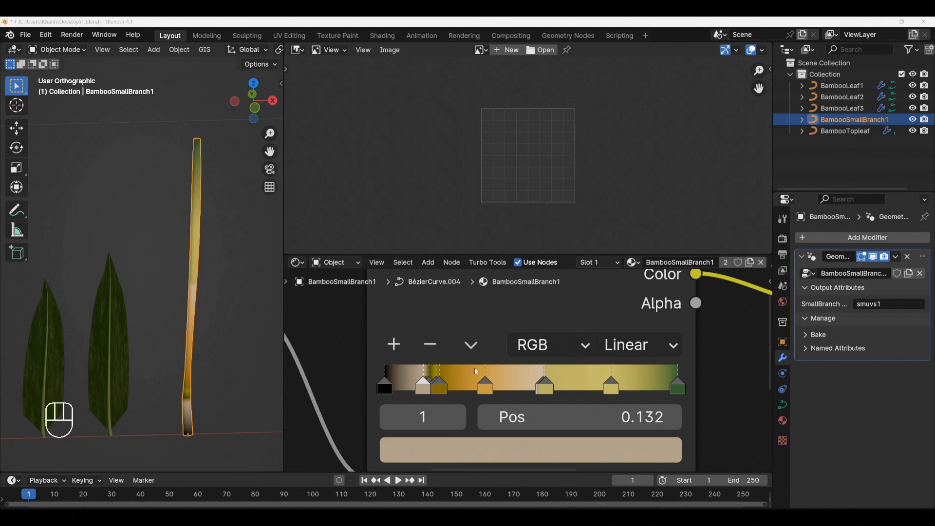
Step: Add a stop to the Color Ramp at position 0.13 and set its color to hex 818938
click(393, 345)
click(563, 417)
text(0.13)
key(Return)
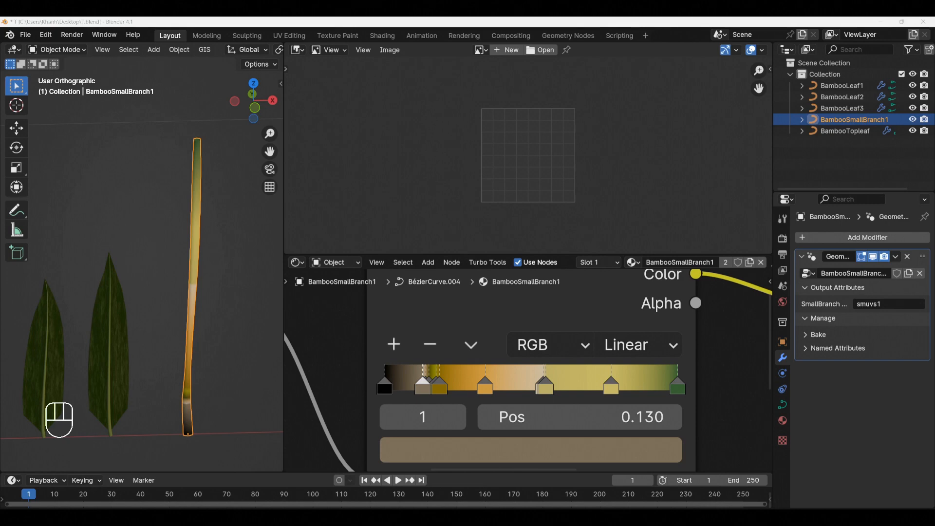
click(481, 445)
click(558, 348)
text(818938)
key(Return)
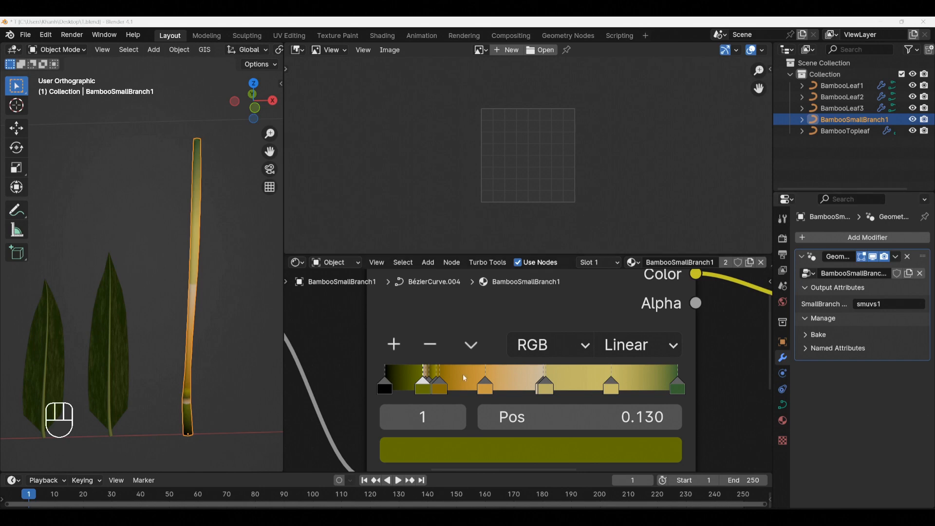
Step: Add a stop to the Color Ramp at position 0.008182 and set its color to hex DAE2D4
click(394, 344)
click(555, 417)
text(0.008182)
key(Return)
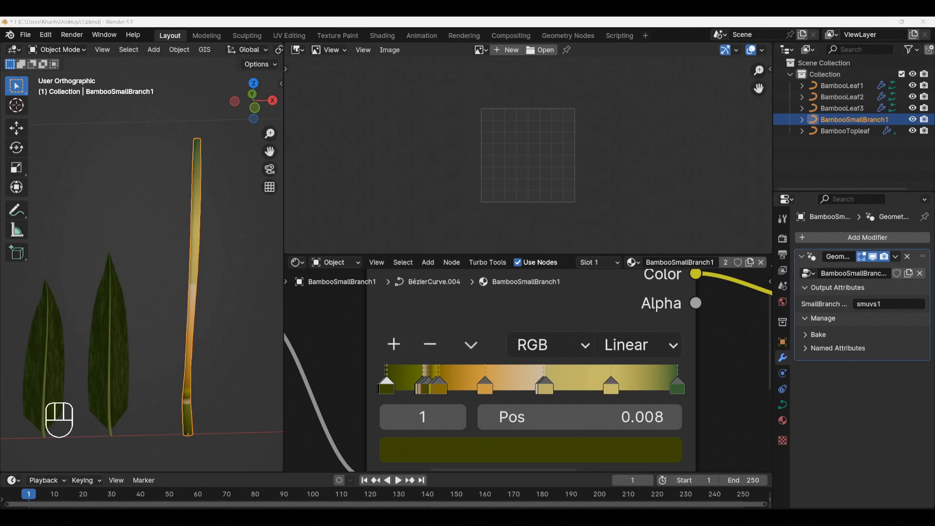
click(538, 446)
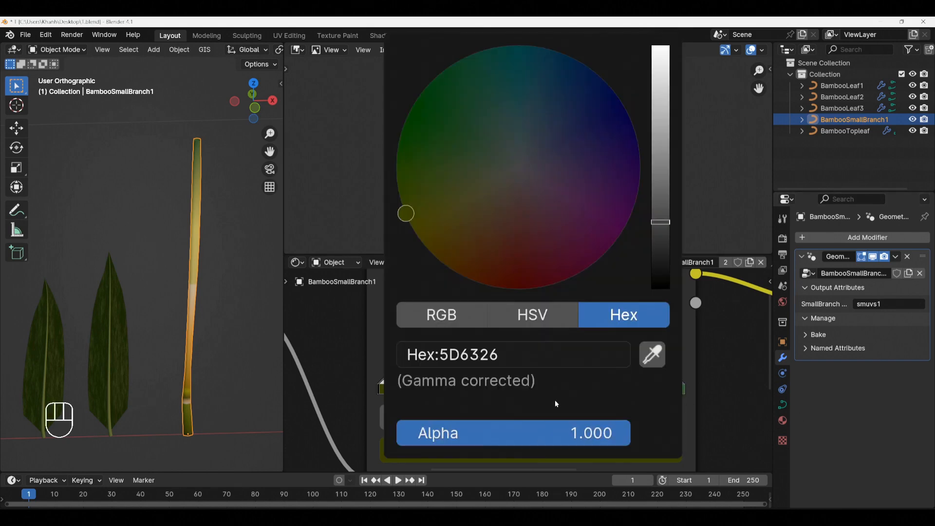
click(567, 355)
text(DAE2D4)
key(Return)
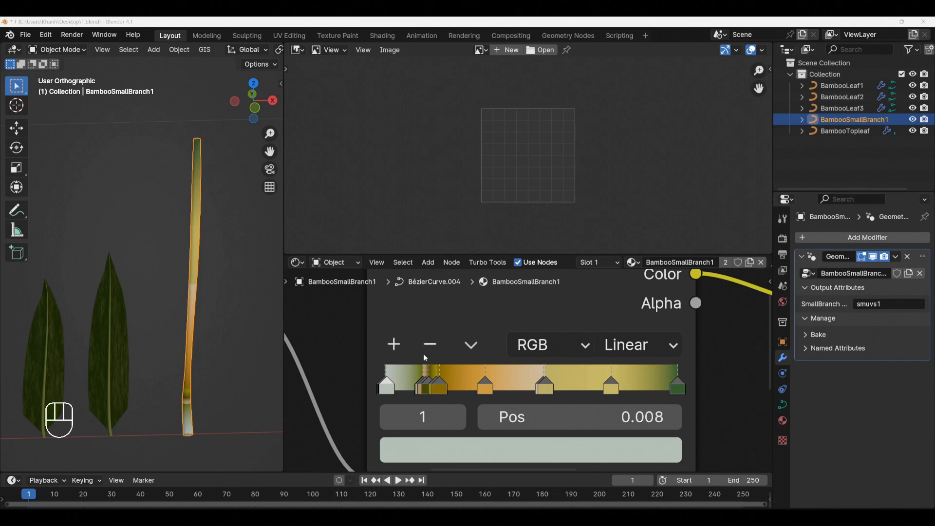
Step: Set the color of the Color Ramp's first stop, at position 0.000, to hex 675A41
click(381, 385)
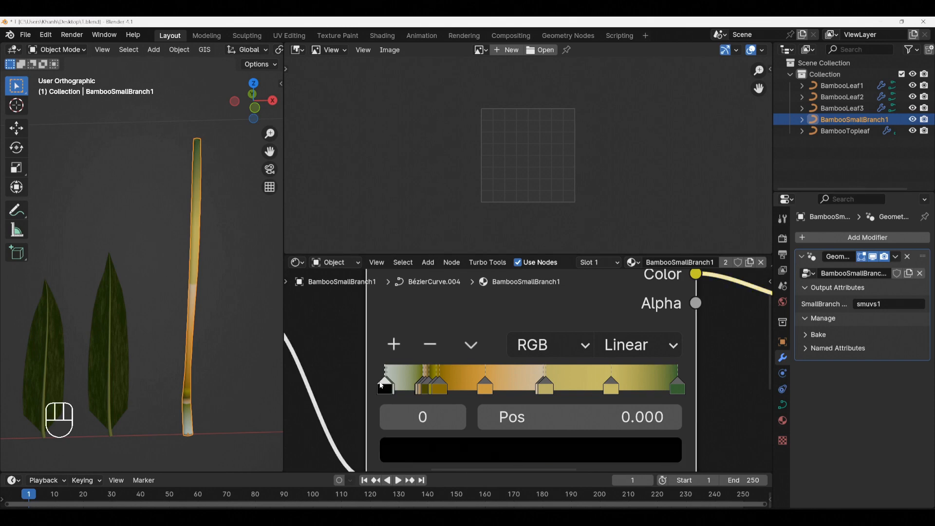
click(546, 447)
click(554, 355)
text(675A41)
key(Return)
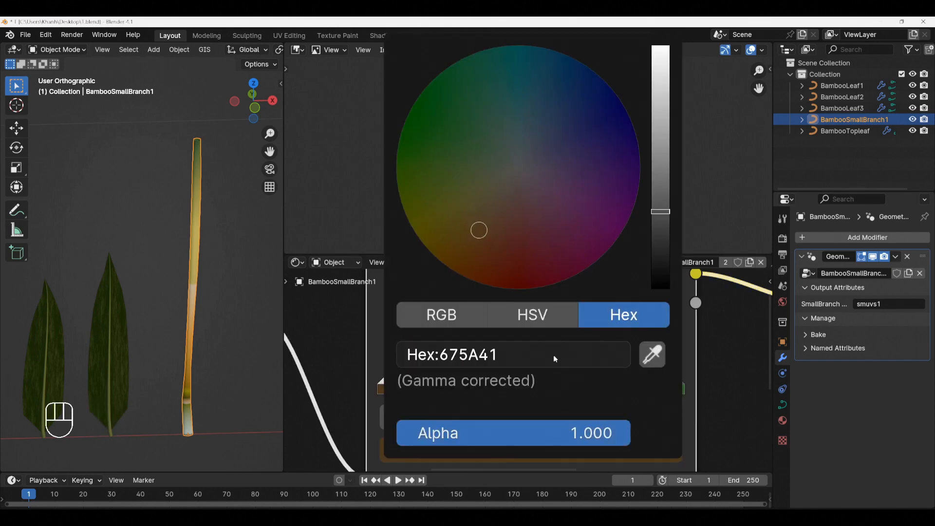
Step: Deselect the bamboo branch and examine its color gradient along its length
key(alt+a)
scroll(190, 389, up, 4)
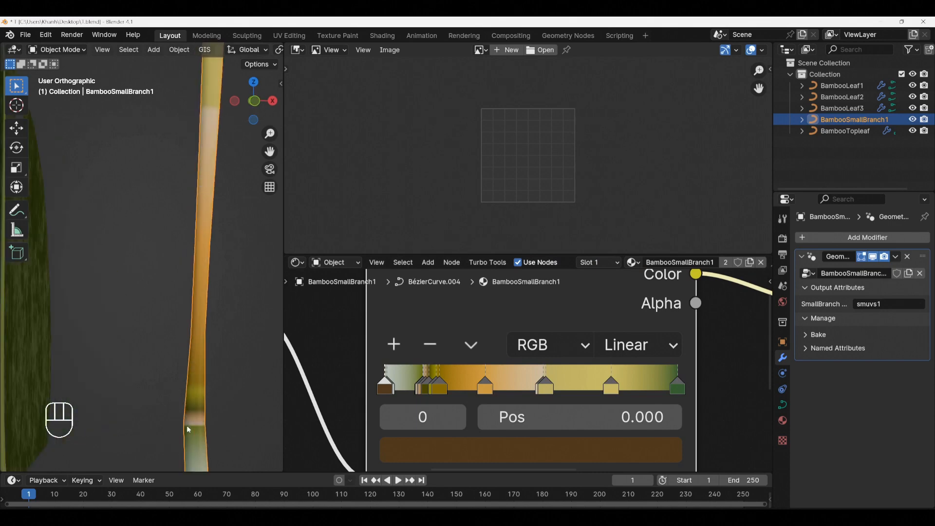
scroll(170, 374, down, 5)
middle_drag(186, 321, 164, 325)
scroll(168, 325, up, 3)
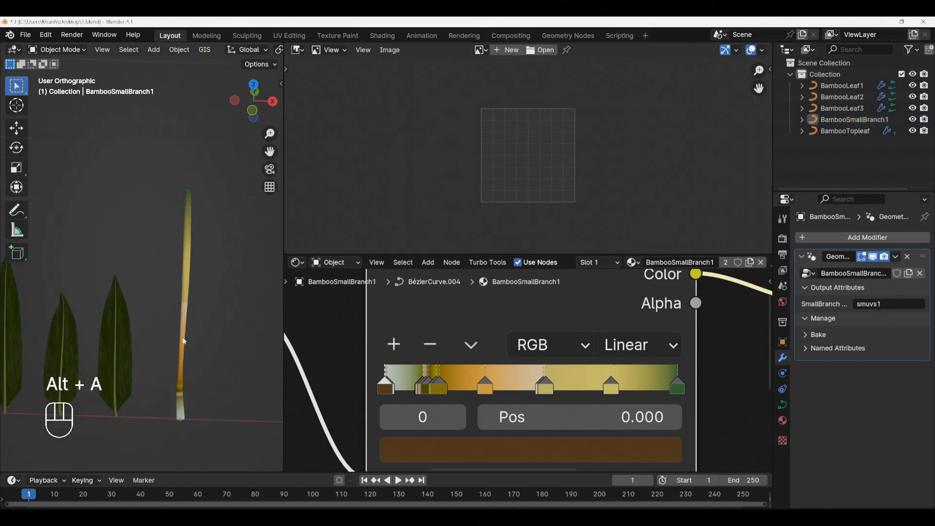
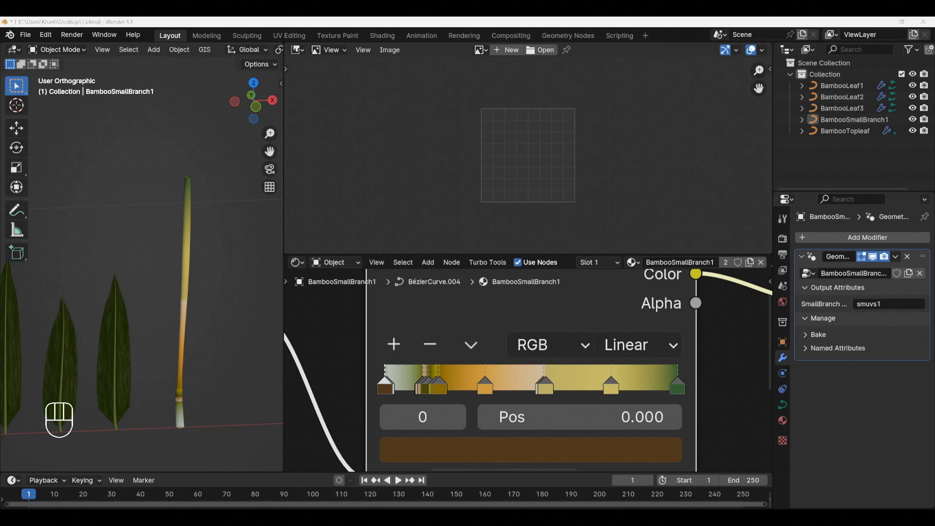
scroll(535, 337, down, 5)
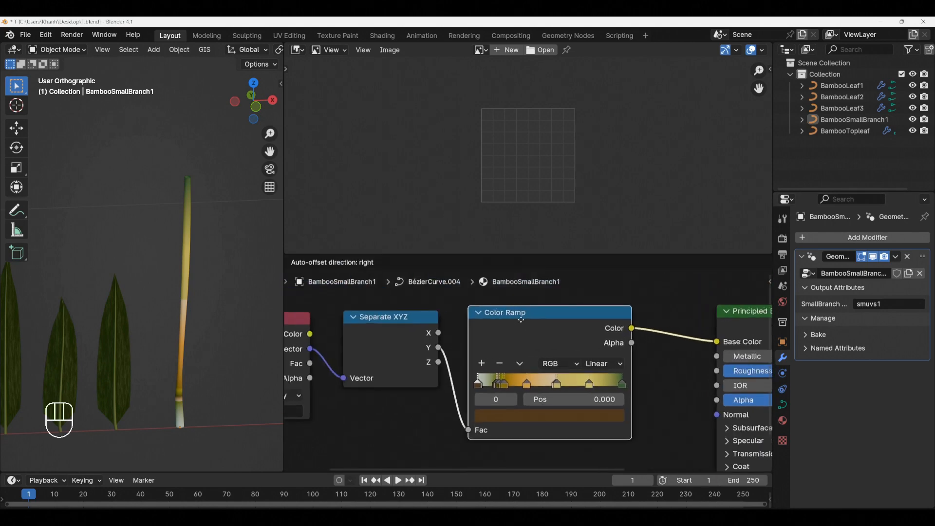
middle_drag(152, 402, 179, 309)
Step: Insert a Mix Color node on the link between the Color Ramp and the Principled BSDF's Base Color
scroll(512, 352, down, 3)
middle_drag(532, 370, 481, 365)
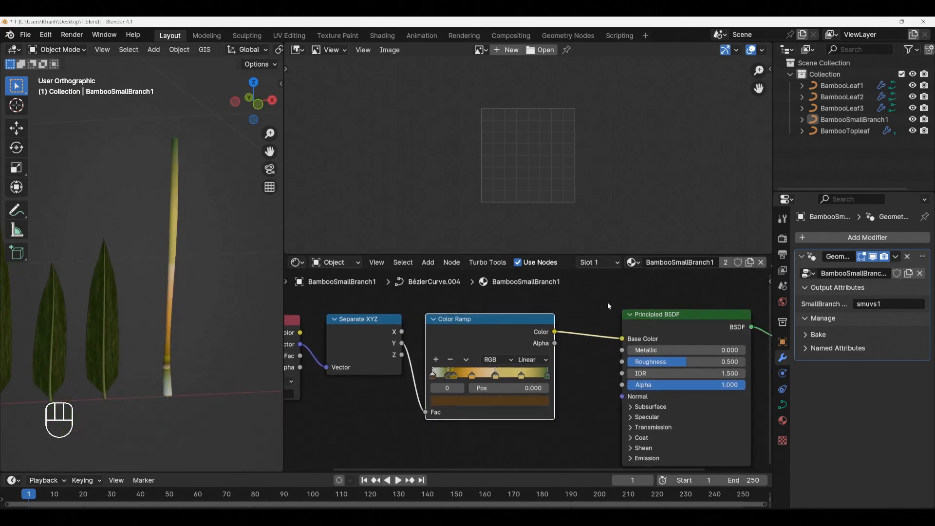
key(shift+a)
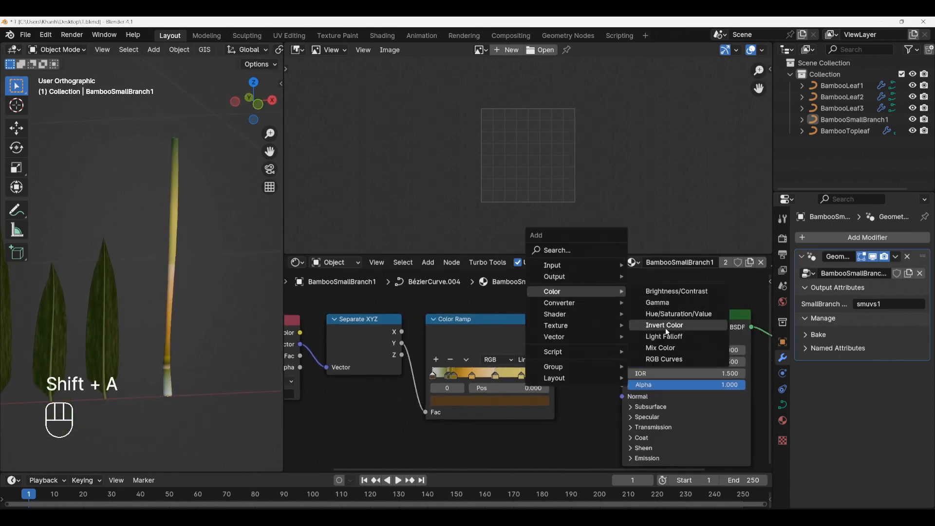
click(648, 348)
click(562, 318)
Step: Add a Wave Texture node, feed it the Attribute node's Vector output, and connect its Fac to the Mix node's B input
scroll(451, 384, down, 2)
key(shift+a)
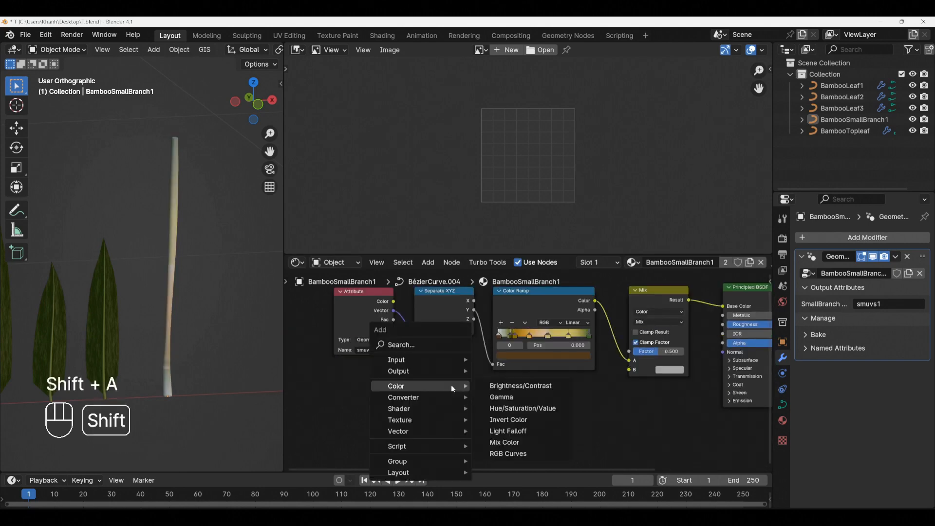
mouse_move(431, 419)
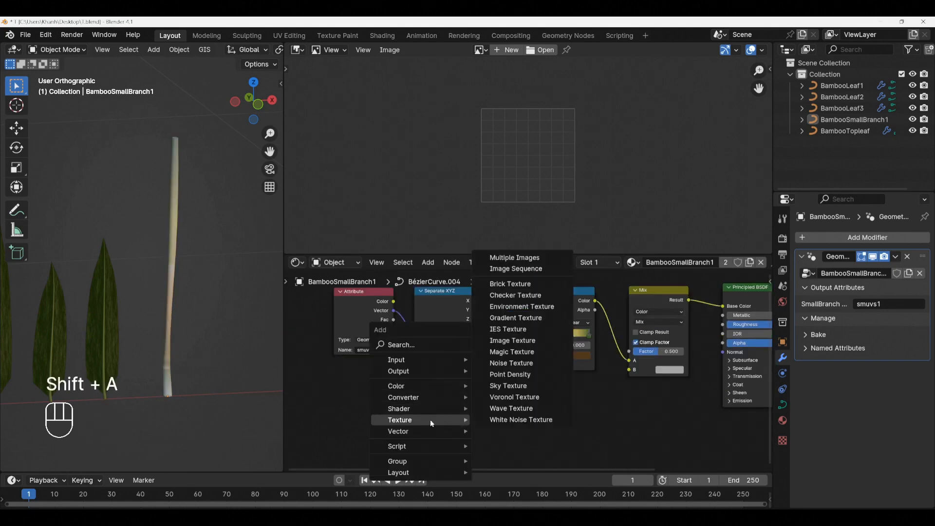
click(511, 408)
drag(394, 311, 417, 422)
middle_drag(508, 430, 472, 437)
drag(441, 389, 592, 376)
drag(413, 371, 493, 397)
Step: Set the Mix node's blending mode to Multiply and check the stripes on the branch
scroll(528, 416, up, 3)
middle_drag(643, 378, 588, 425)
scroll(587, 419, up, 1)
click(567, 355)
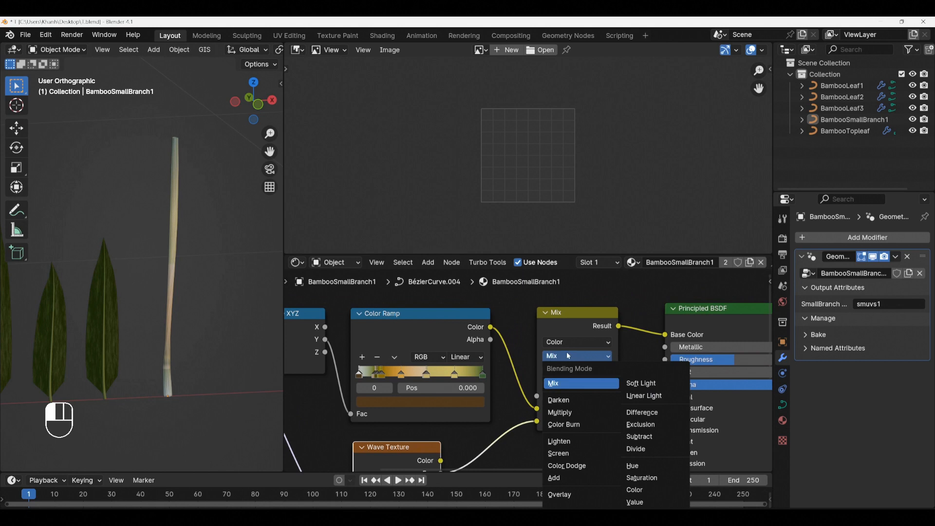
click(571, 413)
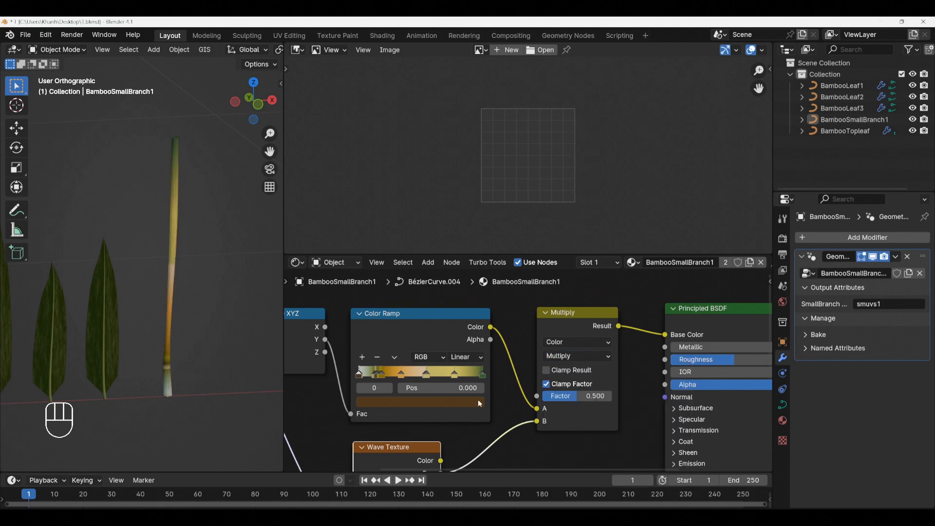
scroll(153, 366, up, 5)
scroll(171, 316, down, 6)
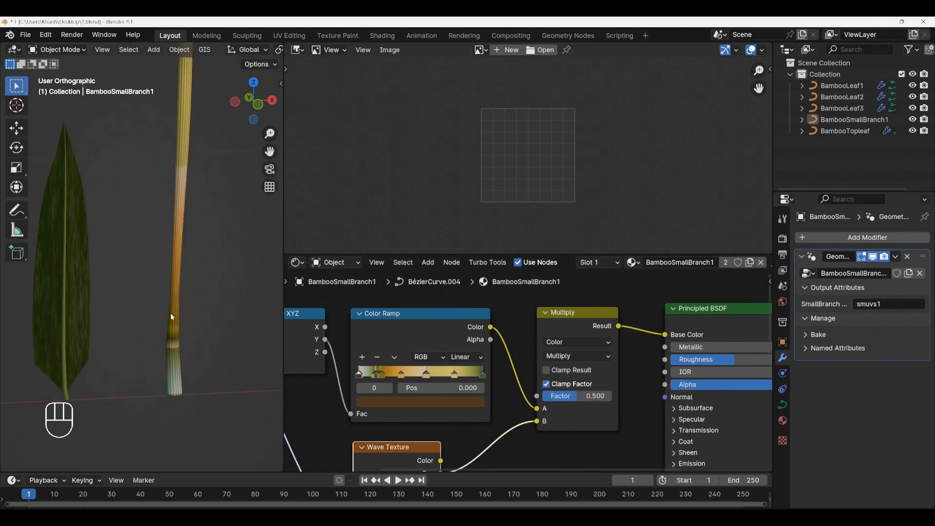
scroll(178, 162, up, 5)
scroll(466, 382, down, 4)
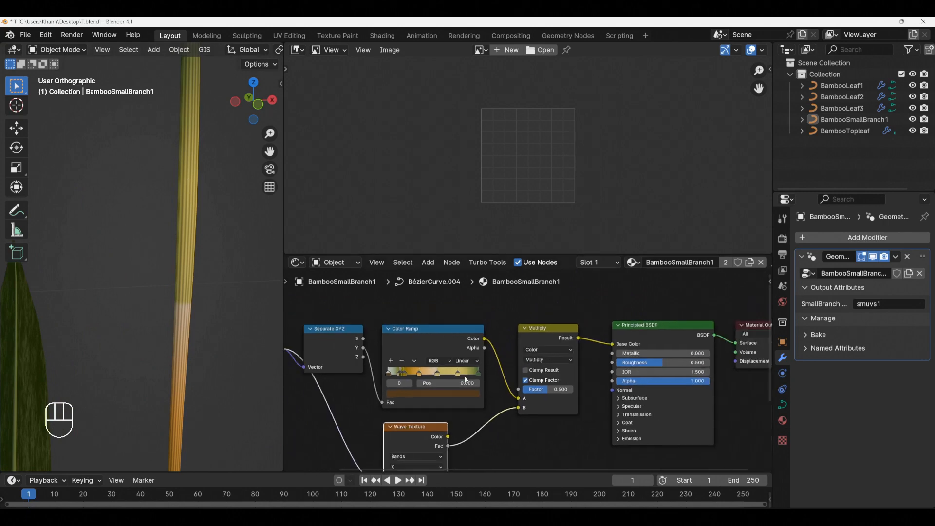
Step: Set the Wave Texture's scale to 10 and check the finer stripes on the branch
scroll(469, 384, down, 2)
middle_drag(466, 408, 493, 340)
scroll(454, 416, up, 6)
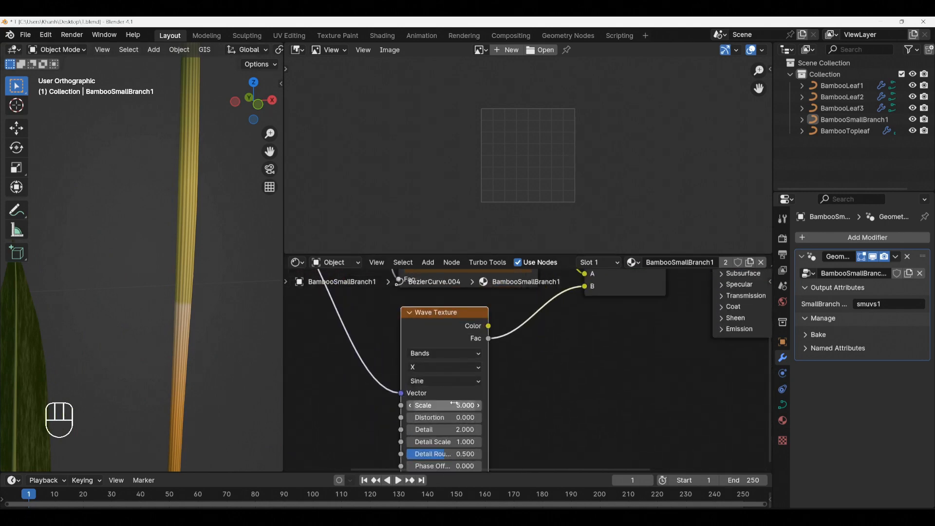
click(456, 404)
text(10)
key(Return)
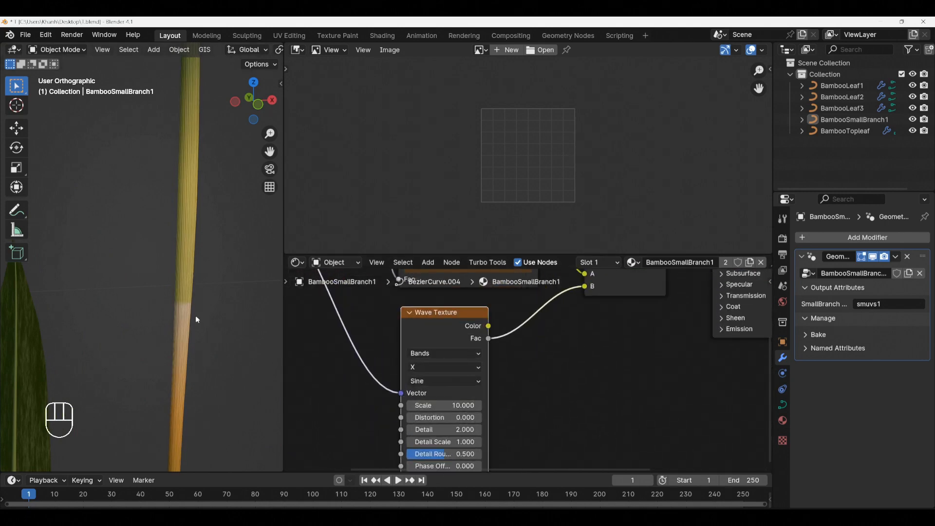
scroll(194, 314, down, 2)
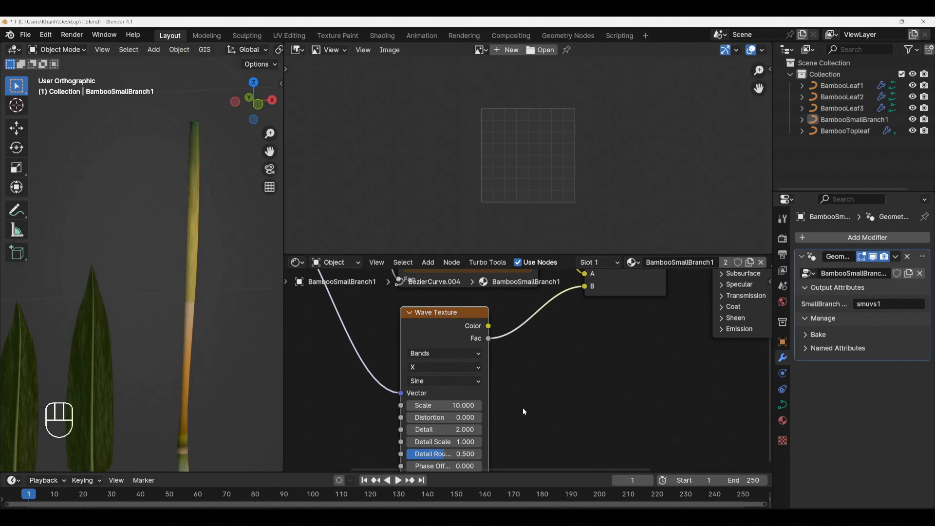
Step: Set the Multiply node's factor to 0.2
scroll(550, 404, down, 1)
middle_drag(604, 381, 554, 433)
scroll(563, 352, up, 2)
click(562, 350)
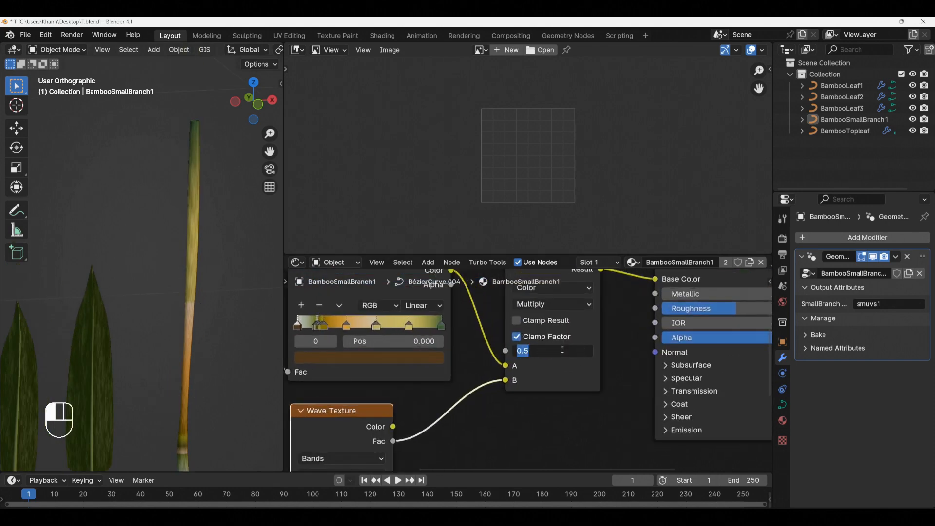
text(0.2)
key(Return)
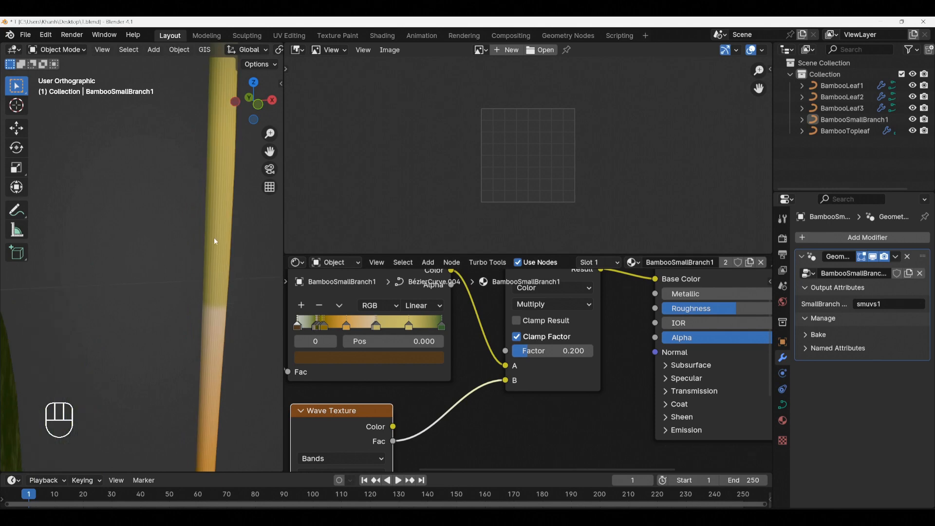
Step: Switch the Image Editor area to the Geometry Node Editor for BambooSmallBranch1 and enlarge it over the shader area
scroll(215, 238, down, 5)
scroll(431, 441, down, 4)
click(298, 50)
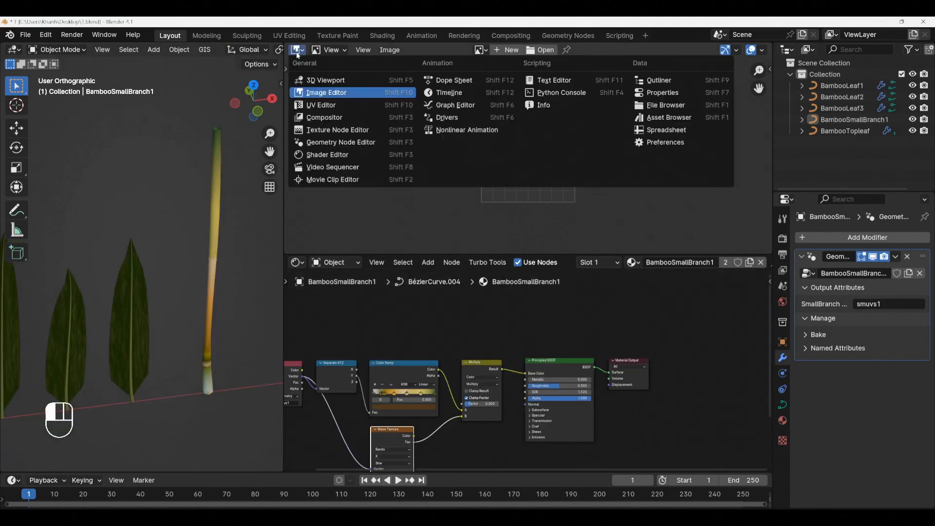
click(328, 144)
key(ctrl+space)
Step: Add a Trim Curve node, feed it the first Capture Attribute's Geometry, and connect its Curve output to the Group Output's Geometry
key(shift+a)
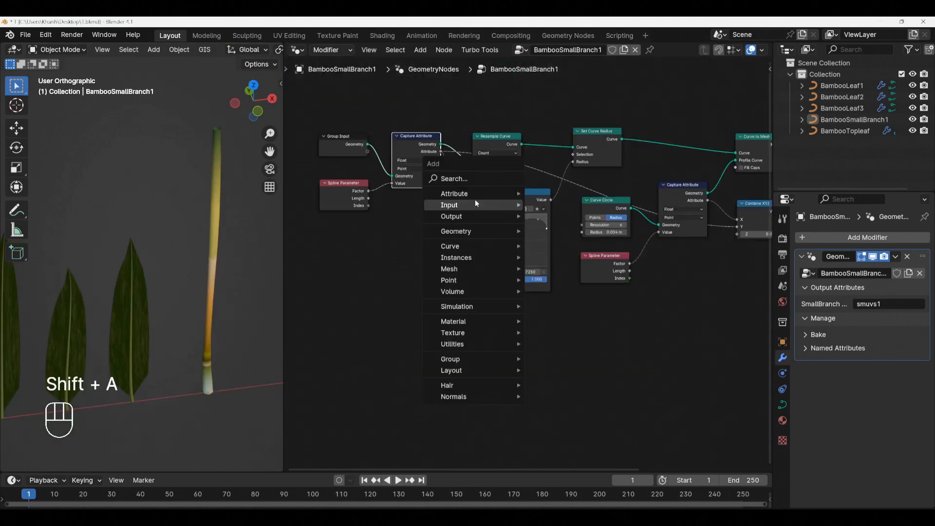
text(trim)
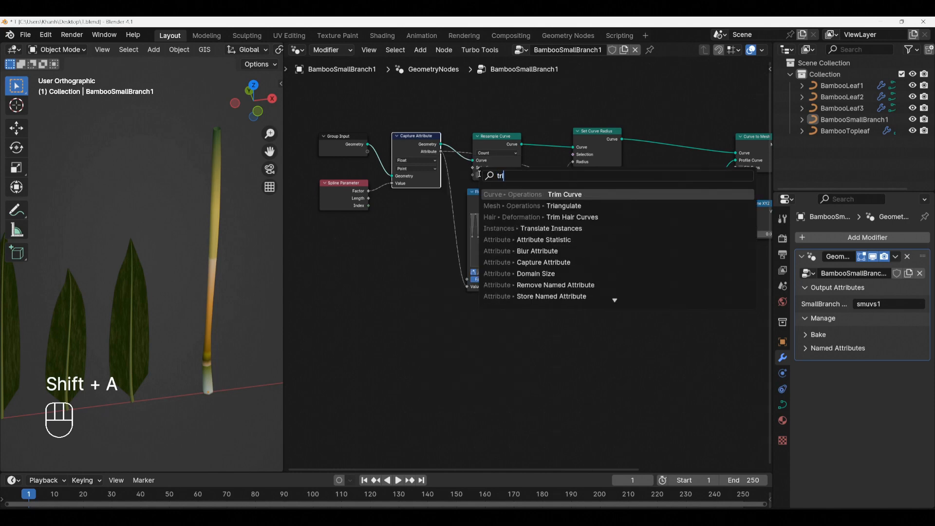
key(Return)
click(489, 318)
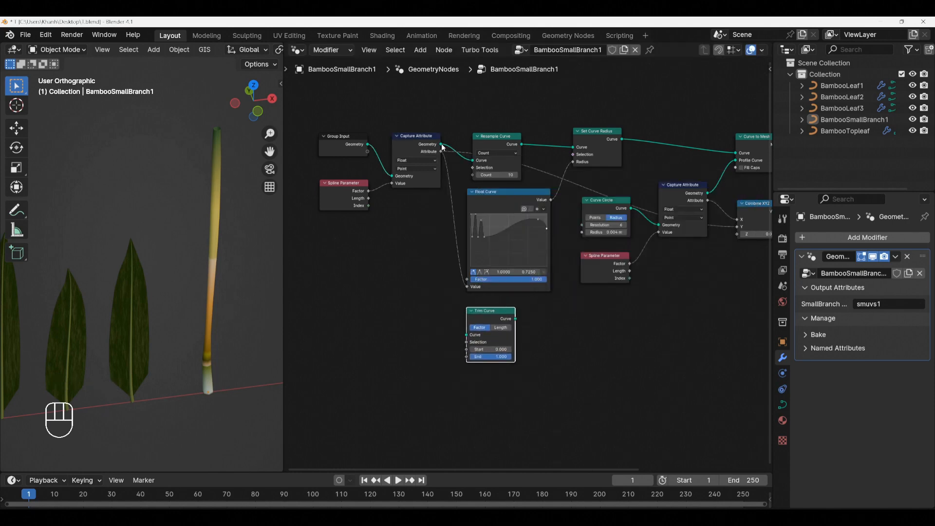
drag(442, 145, 466, 334)
scroll(467, 335, down, 2)
drag(388, 362, 663, 236)
Step: Set the Trim Curve node's Start factor to 0.62
scroll(403, 390, up, 5)
drag(424, 376, 441, 377)
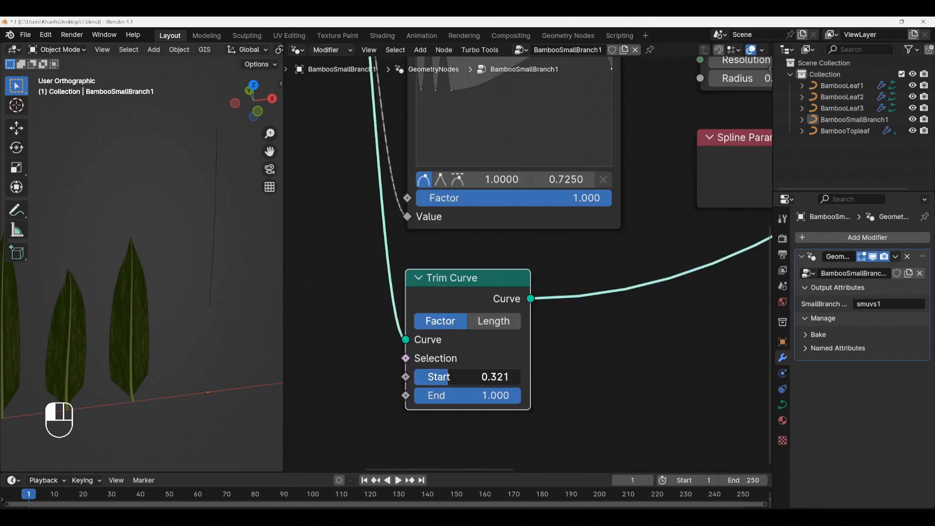
click(466, 377)
text(0.62)
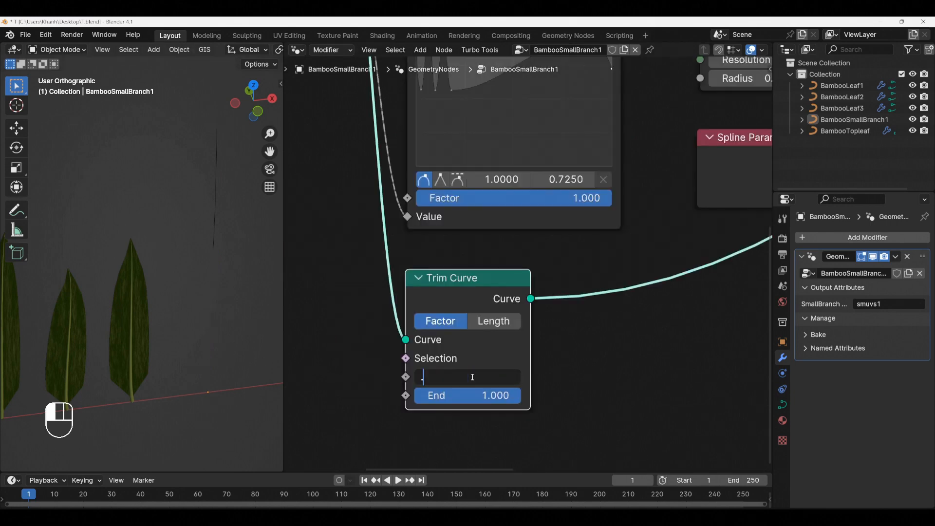
key(Return)
Step: Sketch annotation strokes of side leaves along the trimmed upper part of the branch
middle_drag(263, 311, 225, 268)
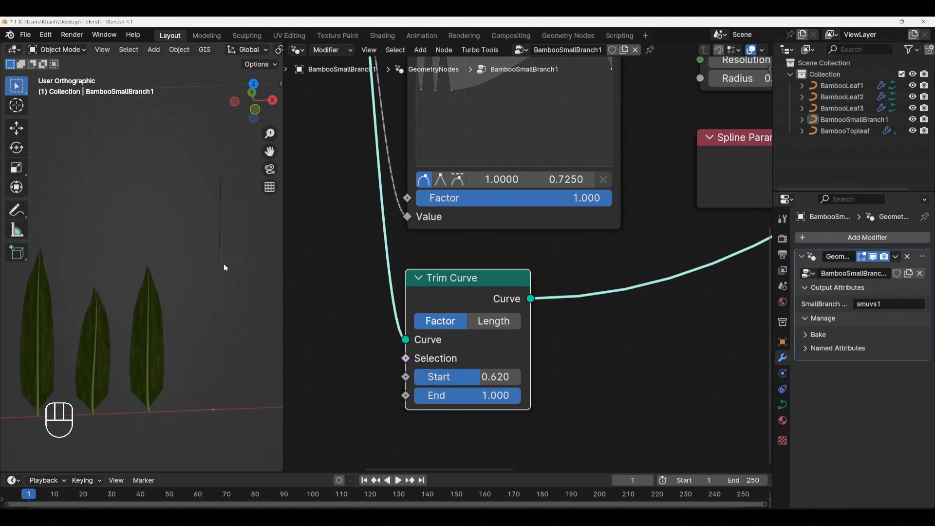
click(17, 210)
scroll(206, 249, down, 2)
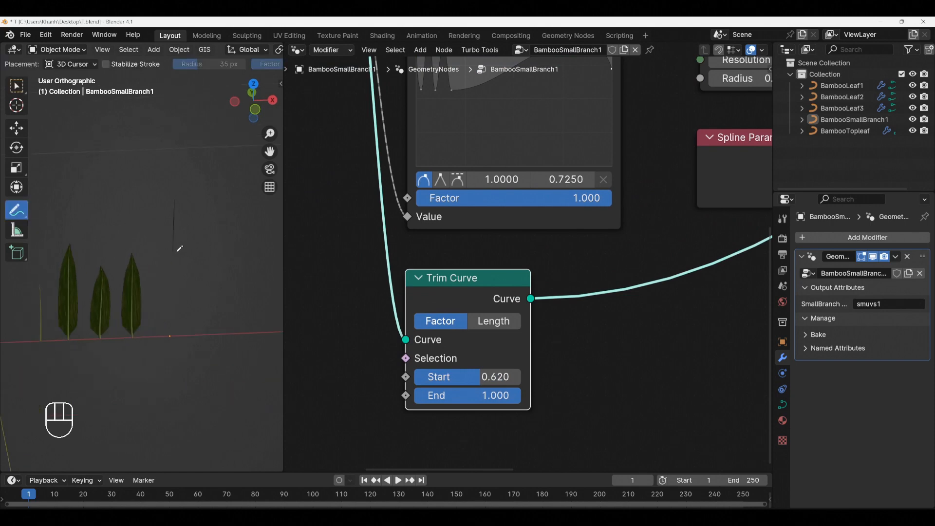
drag(177, 251, 231, 235)
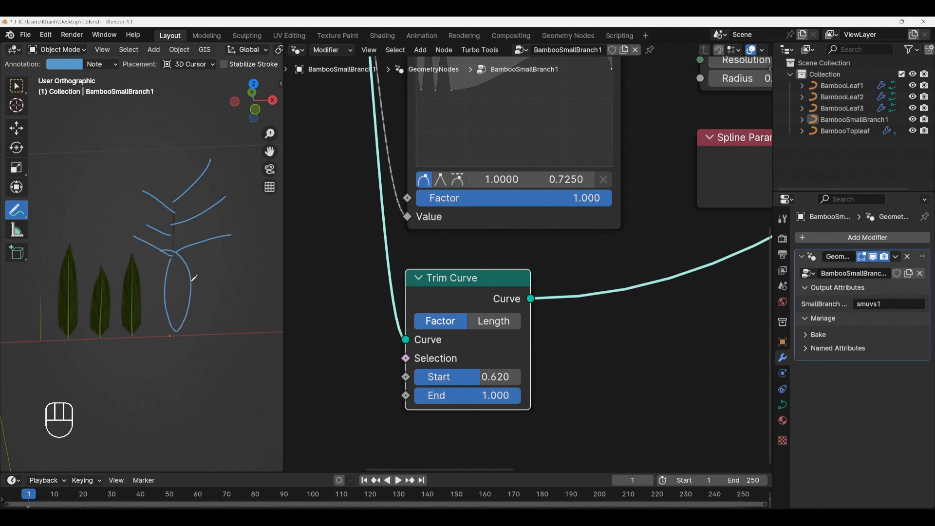
Step: Add a Curve to Points node on the link following Trim Curve
key(shift+a)
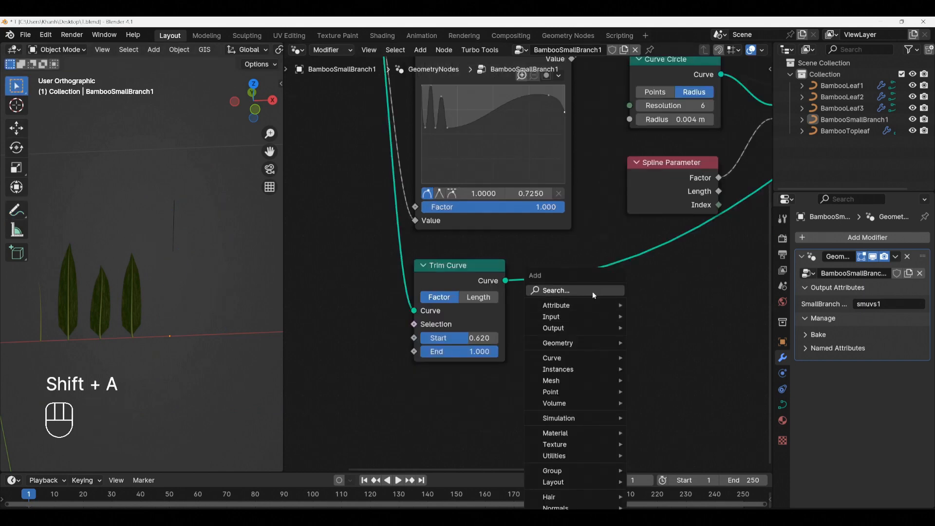
text(curve)
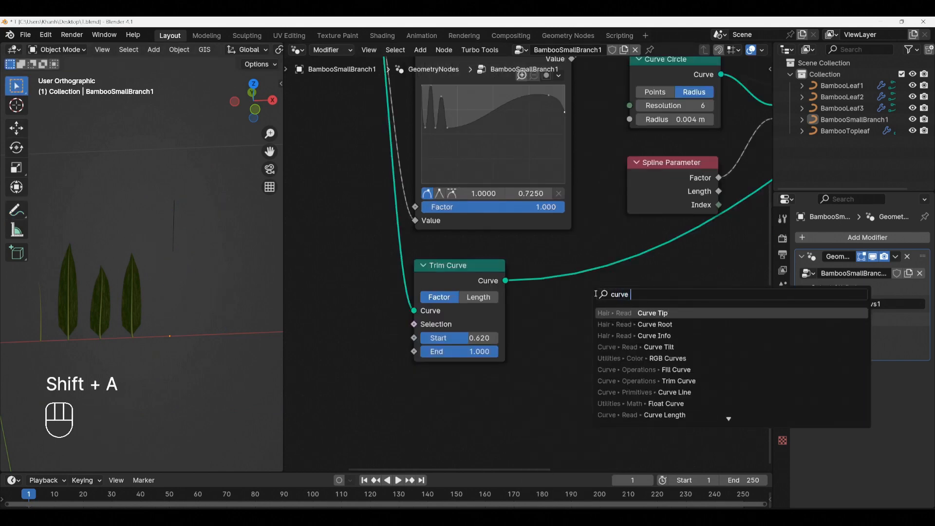
text( to)
click(684, 324)
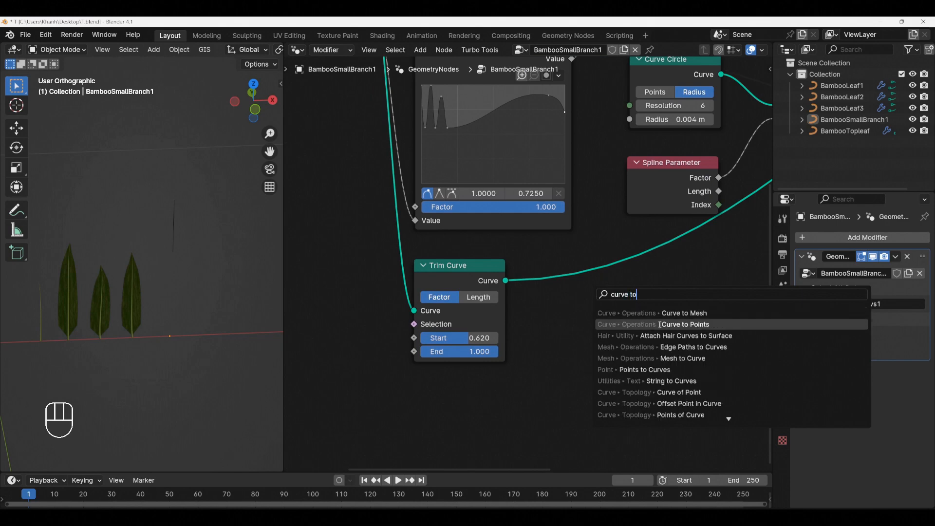
click(601, 311)
middle_drag(601, 326, 589, 304)
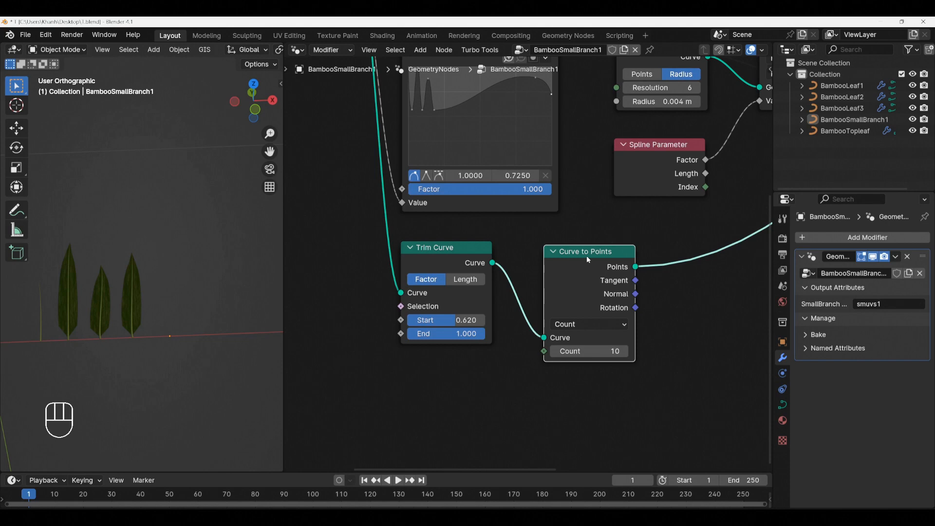
Step: Expose the Curve to Points node's Count as a group input and rename it Leaves Count
scroll(584, 312, down, 4)
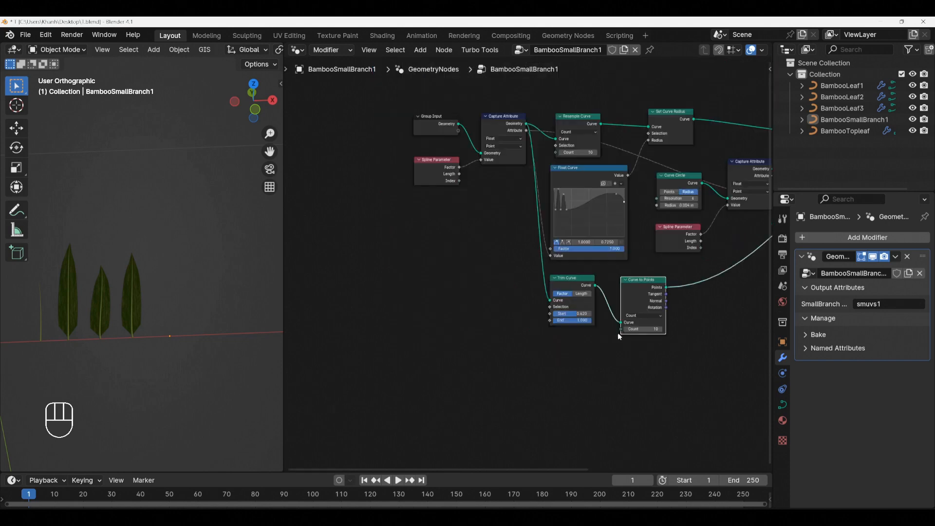
drag(621, 331, 456, 133)
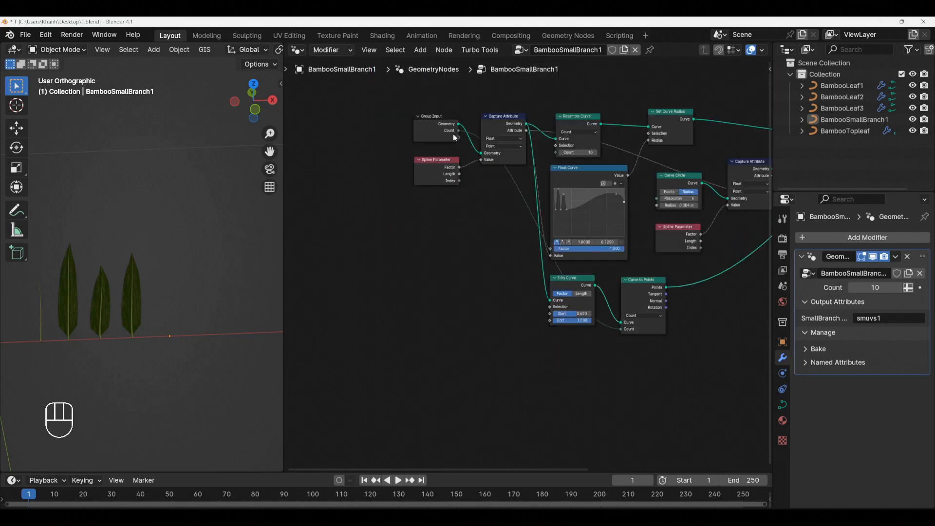
click(453, 133)
scroll(487, 219, up, 3)
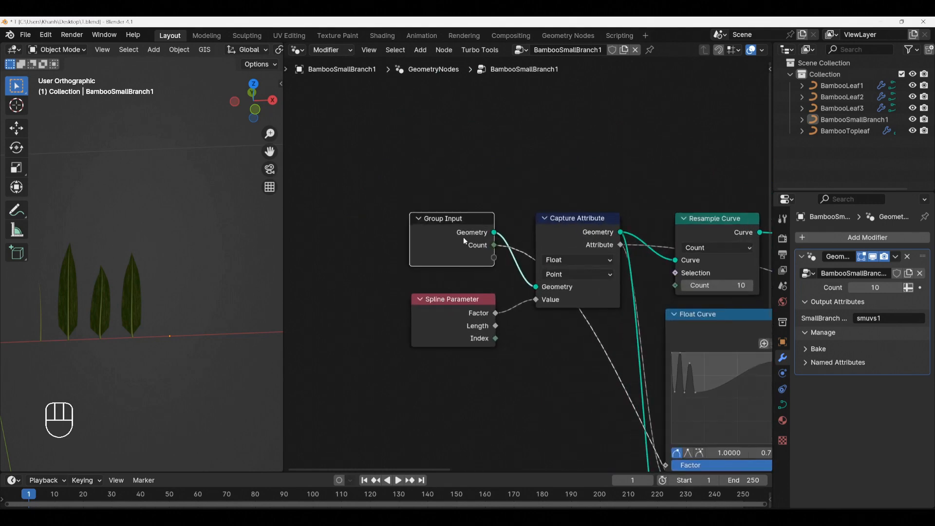
key(n)
double_click(693, 122)
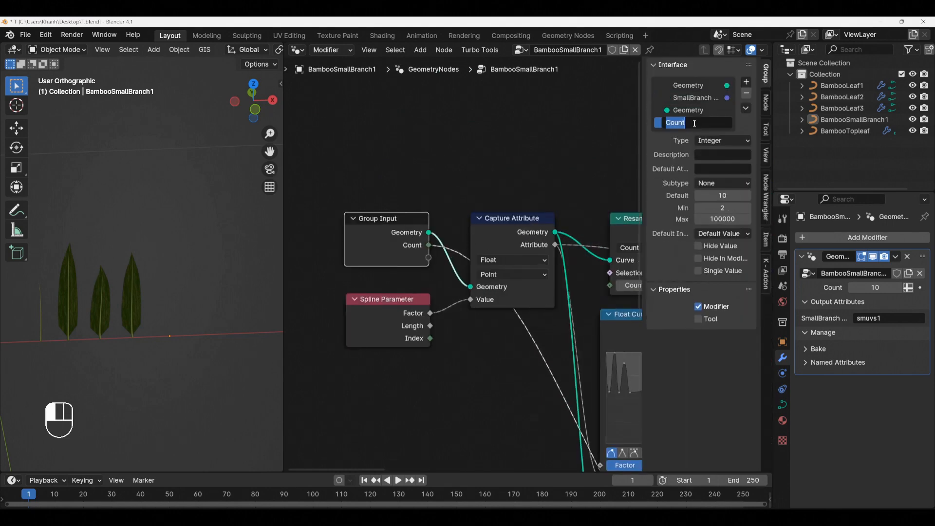
text(Leaves Count)
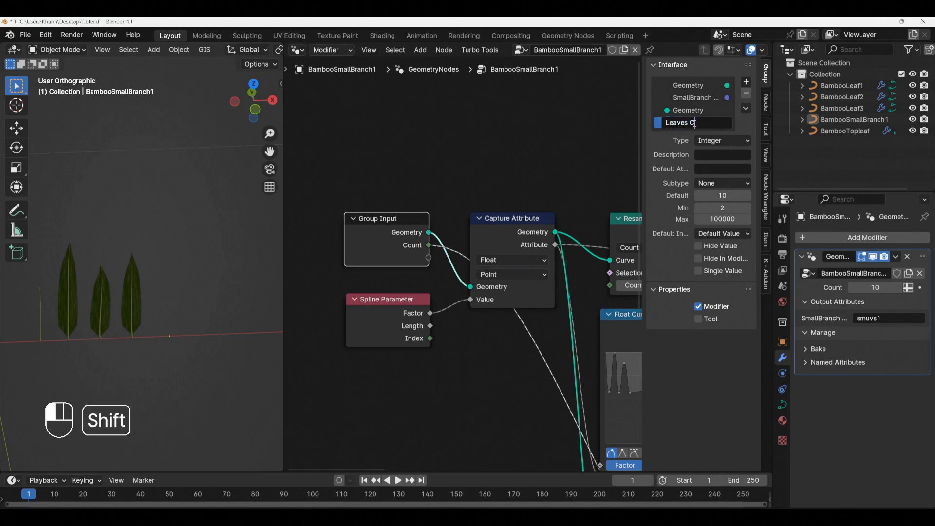
key(Return)
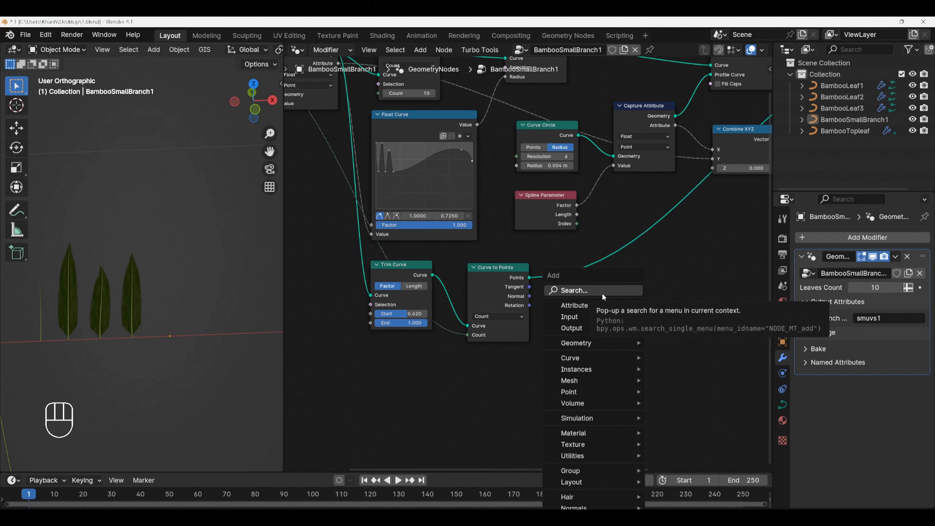
Step: Insert an Instance on Points node on the link following Curve to Points
mouse_move(597, 370)
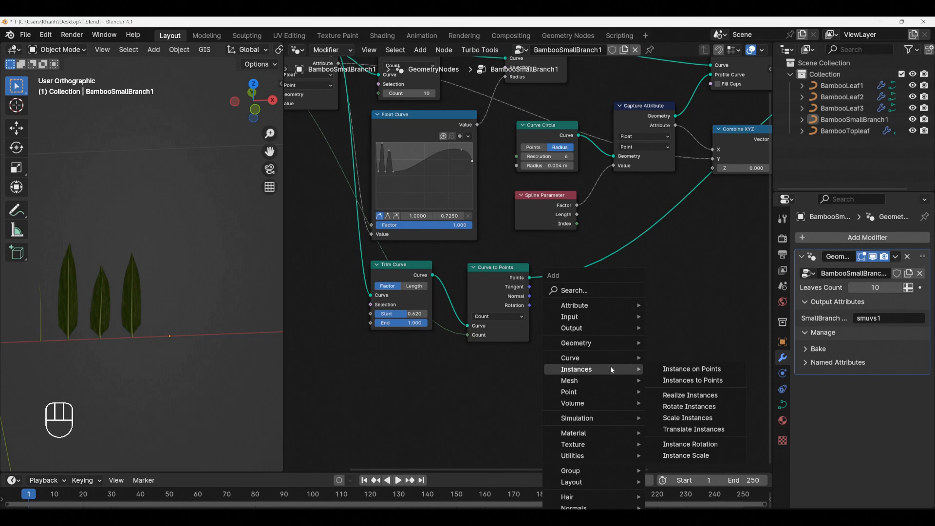
click(688, 370)
click(553, 275)
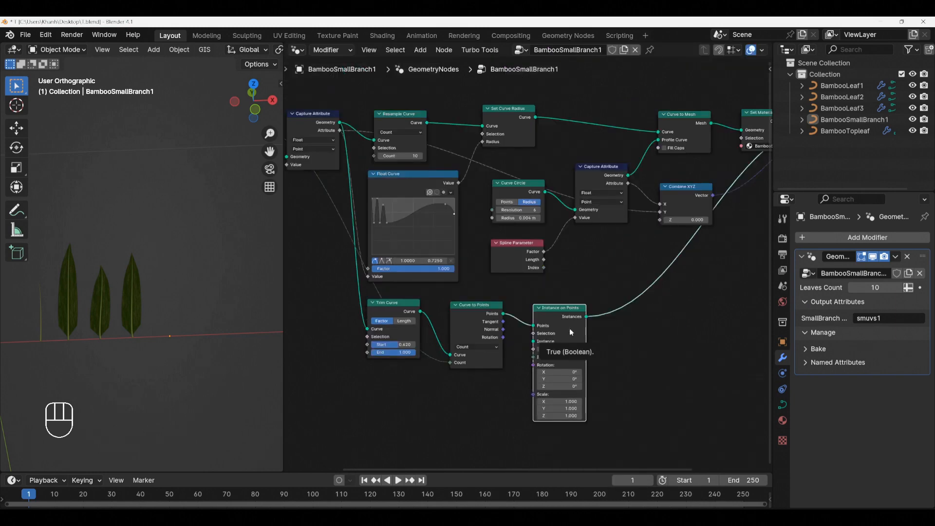
Step: Make the Outliner taller and widen the Outliner and Properties column
key(Home)
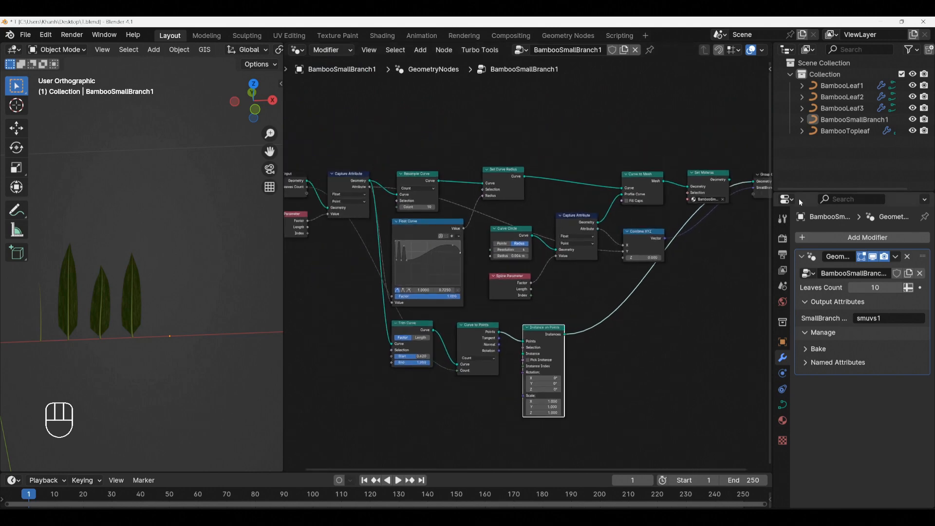
drag(823, 191, 822, 268)
drag(771, 146, 725, 146)
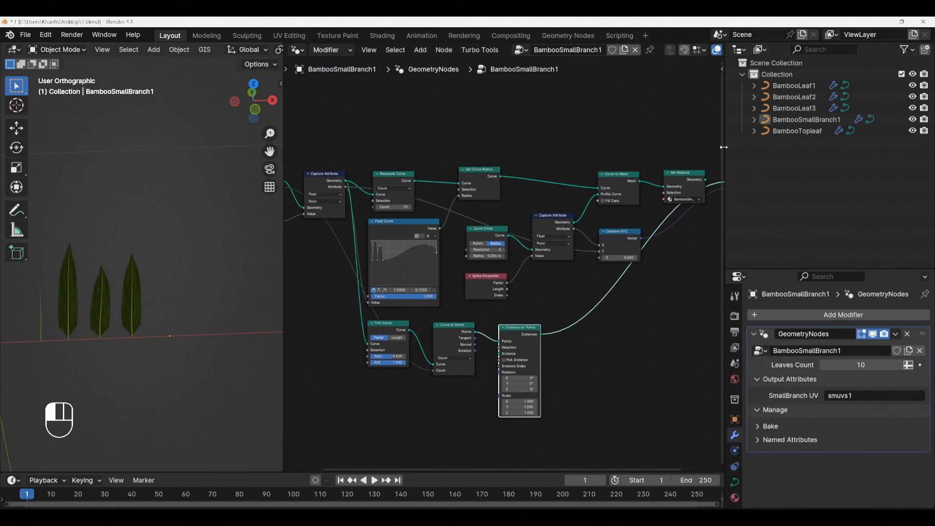
Step: Try instancing BambooLeaf1 on the branch points by connecting its Object Info Geometry to the Instance on Points node's Instance input
click(768, 85)
click(765, 97)
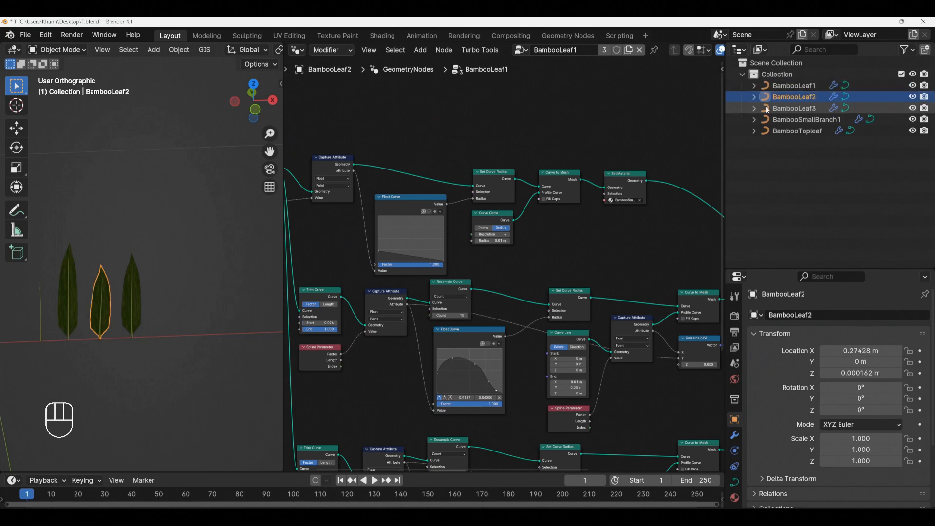
click(765, 108)
click(766, 119)
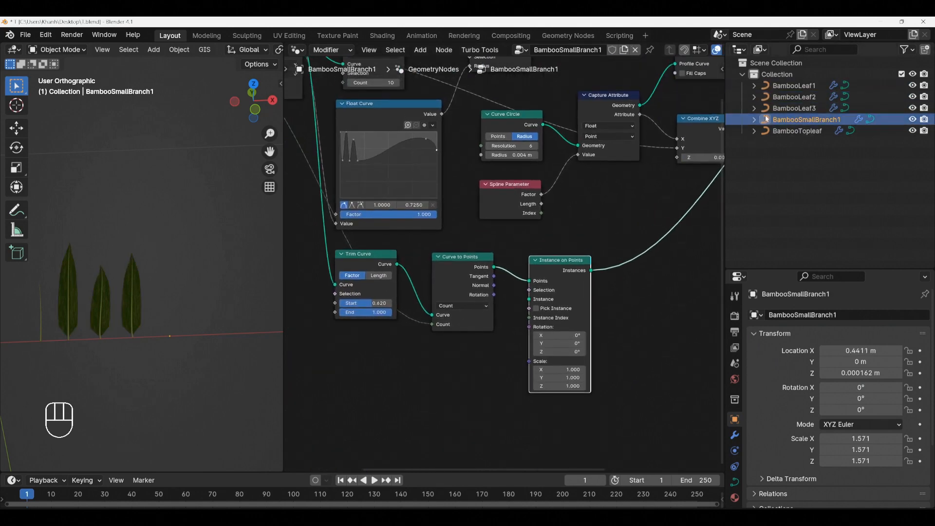
drag(768, 88, 381, 353)
drag(404, 385, 526, 302)
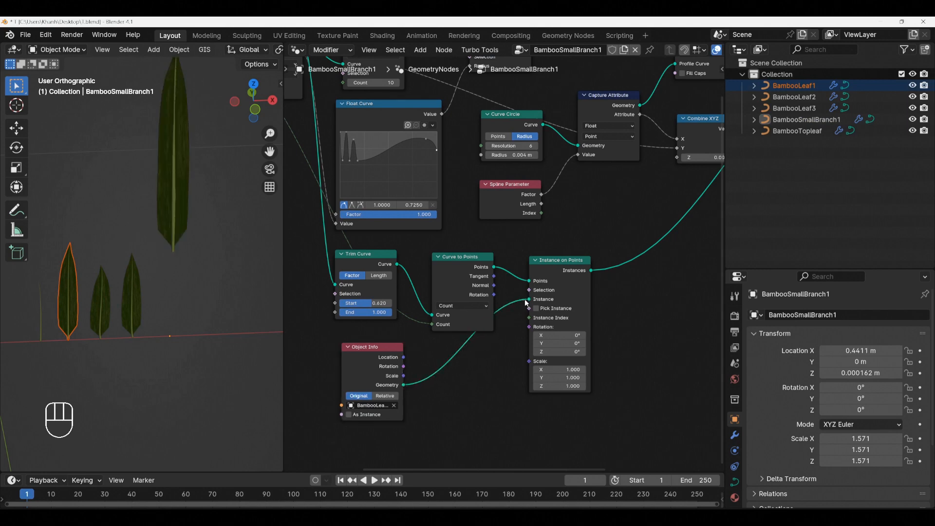
middle_drag(246, 313, 208, 266)
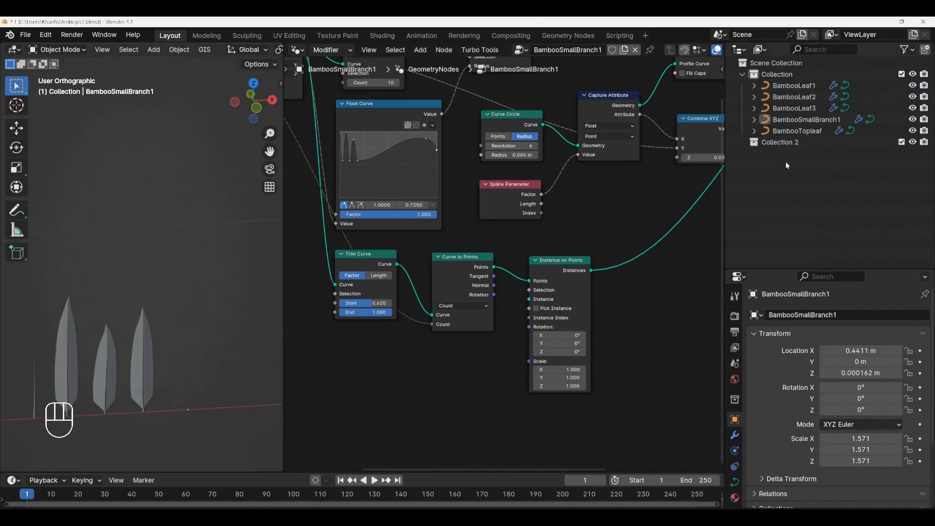
Step: Move BambooLeaf1, BambooLeaf2 and BambooLeaf3 into Collection 2 and rename that collection BambooLeaves
click(793, 85)
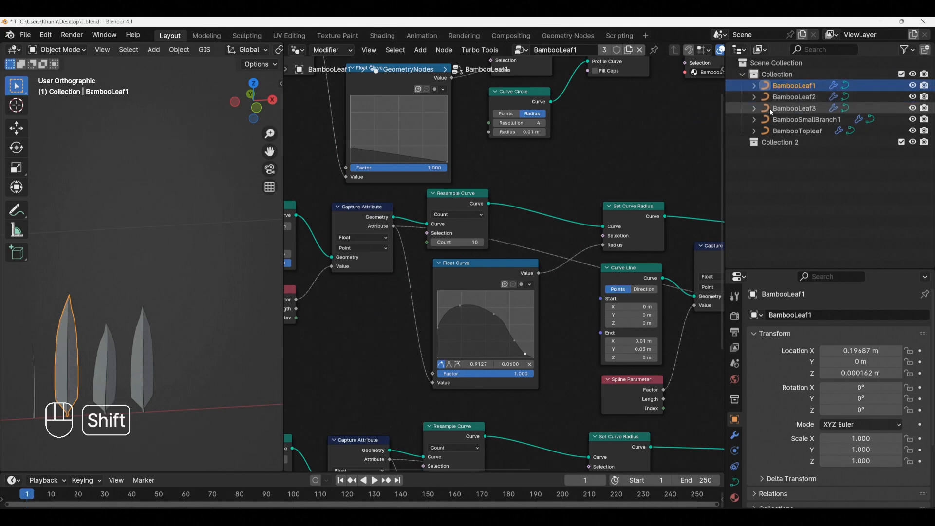
shift+click(769, 108)
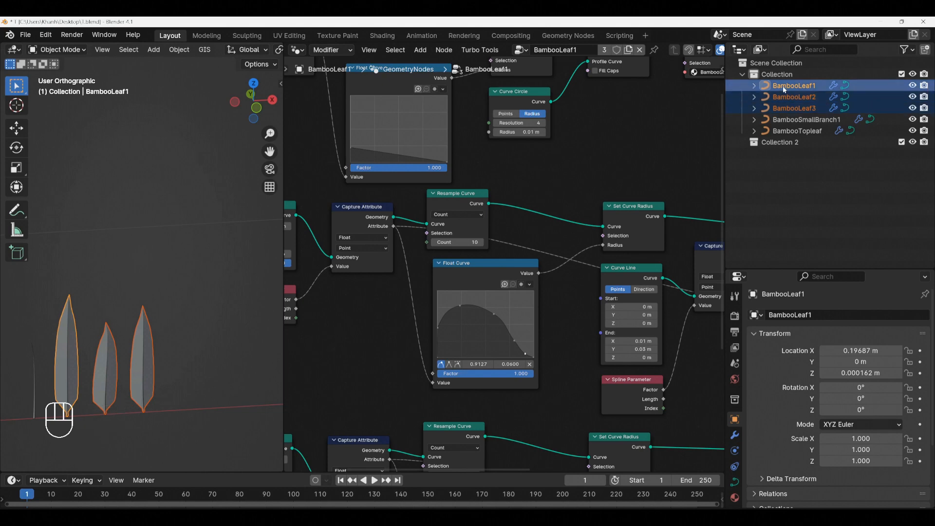
drag(782, 85, 787, 145)
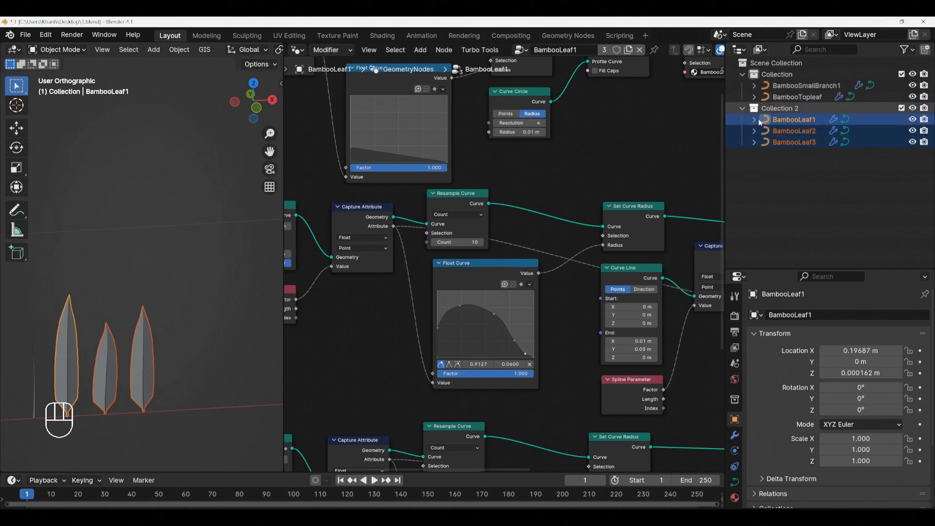
double_click(778, 107)
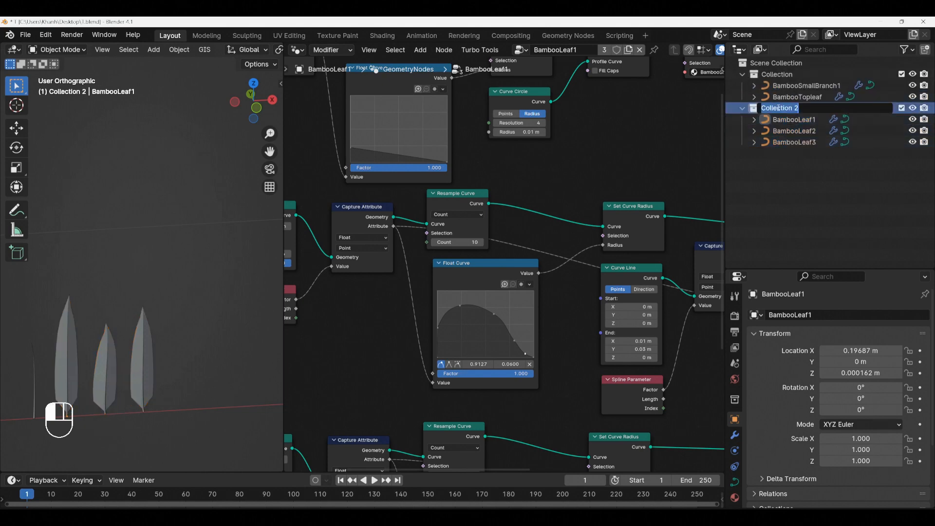
text(BambooLeaves)
key(Return)
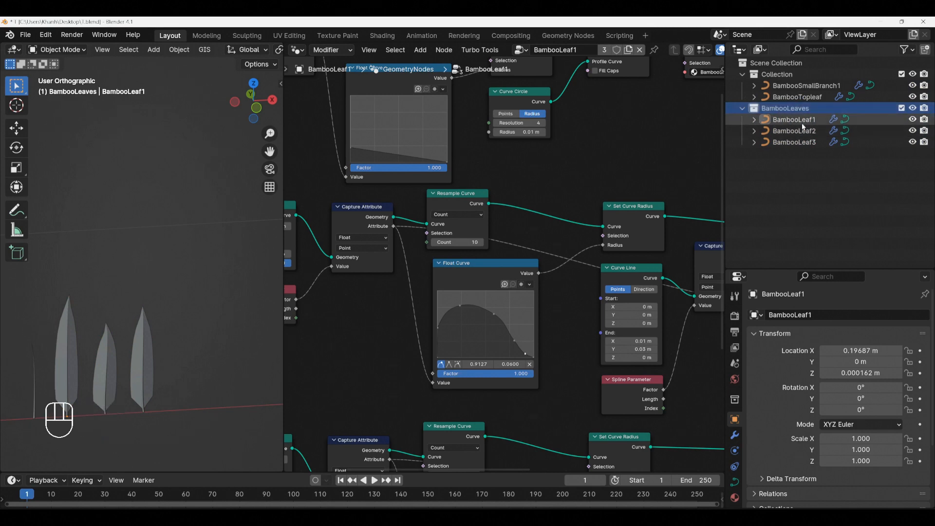
Step: Switch the 3D viewport to Material Preview shading
scroll(167, 292, down, 3)
key(z)
click(164, 353)
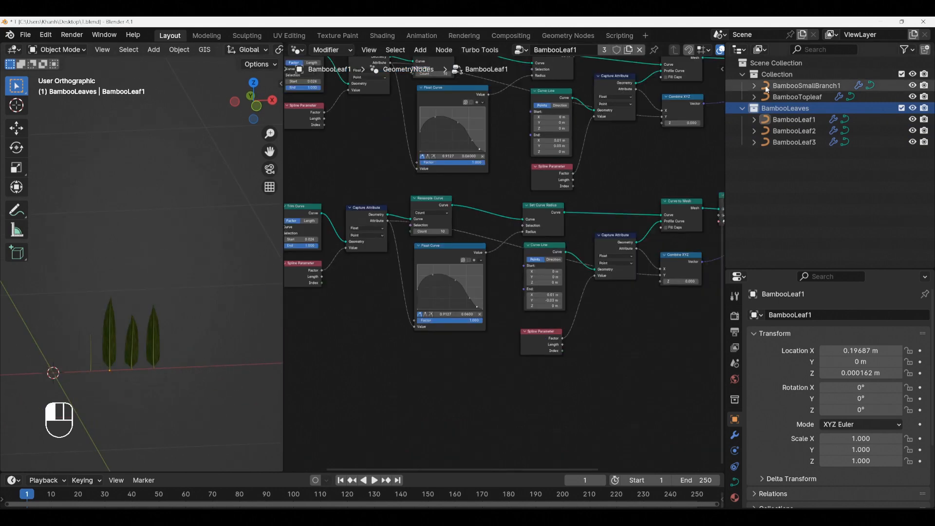
Step: Add the BambooLeaves collection to BambooSmallBranch1's node tree as a Collection Info node and connect its Instances to Instance on Points' Instance input
click(791, 86)
scroll(610, 154, down, 2)
middle_drag(609, 154, 654, 231)
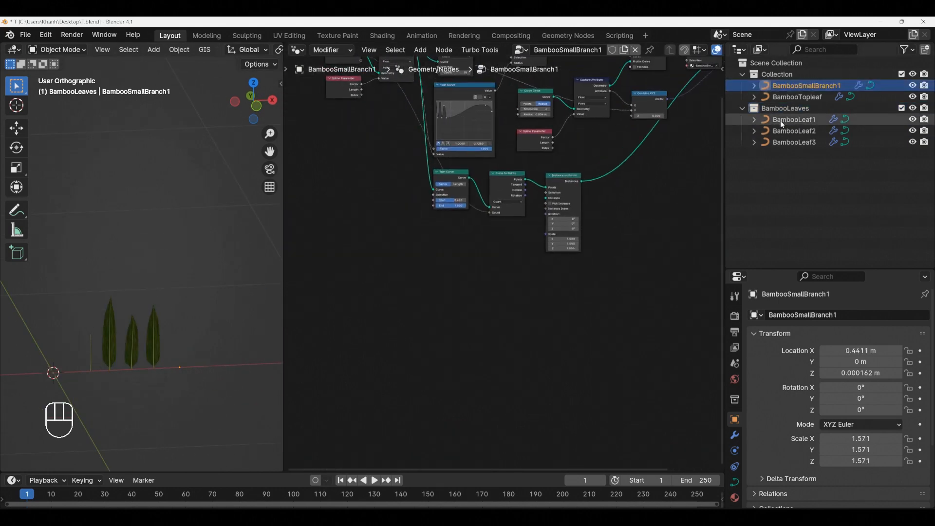
drag(755, 109, 560, 176)
scroll(496, 260, up, 2)
scroll(222, 302, down, 3)
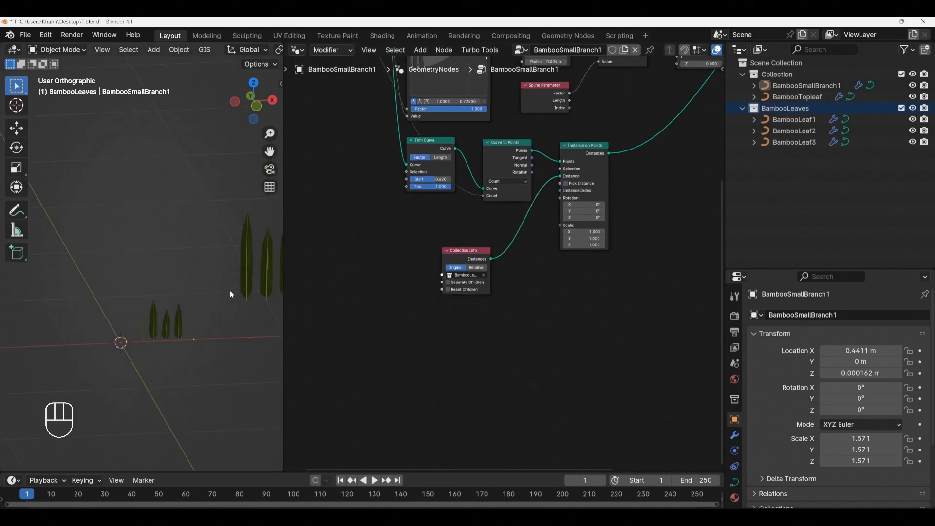
Step: Enable Separate Children and Reset Children on the Collection Info node, and Pick Instance on the Instance on Points node
scroll(220, 283, up, 6)
middle_drag(469, 331, 468, 338)
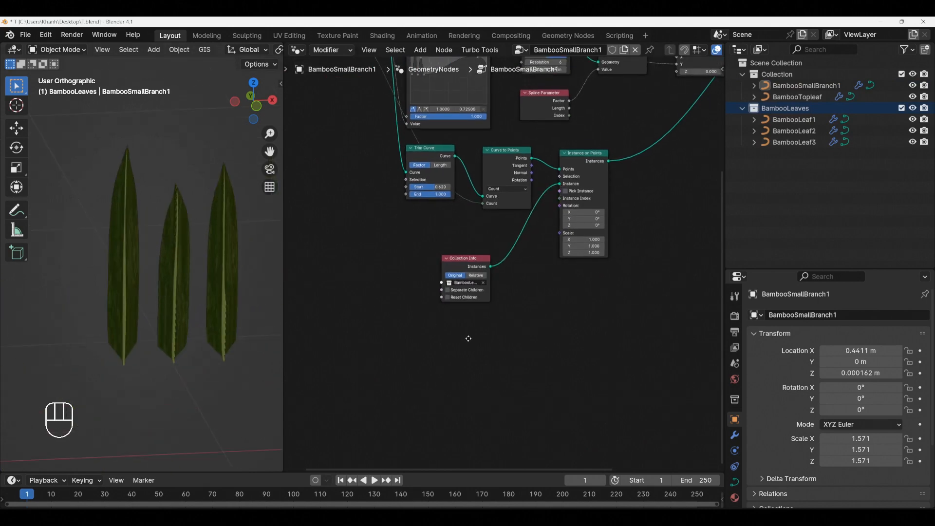
scroll(449, 298, up, 3)
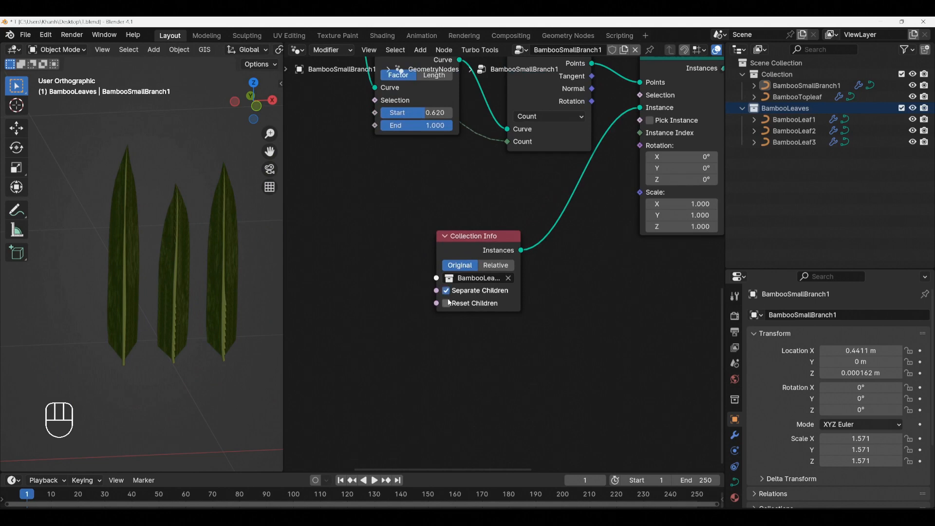
click(448, 305)
scroll(450, 305, down, 3)
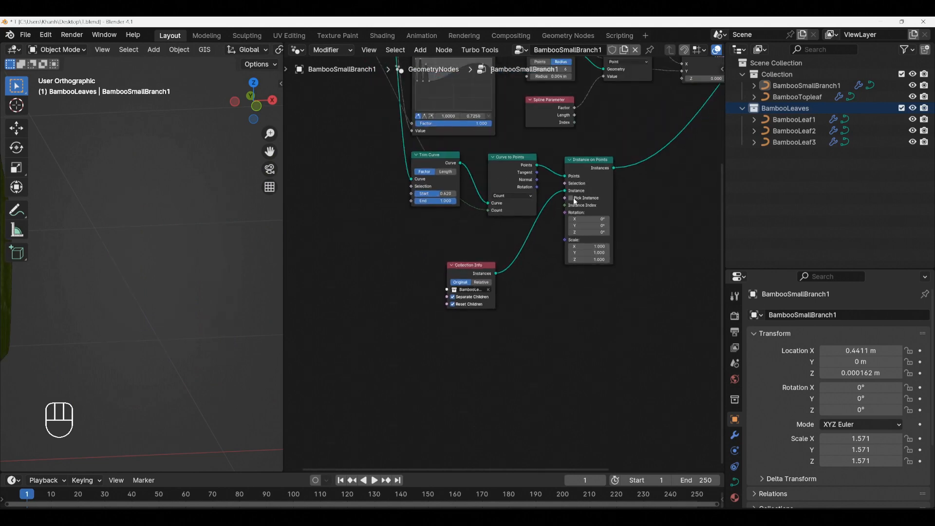
scroll(173, 317, down, 5)
scroll(119, 326, up, 8)
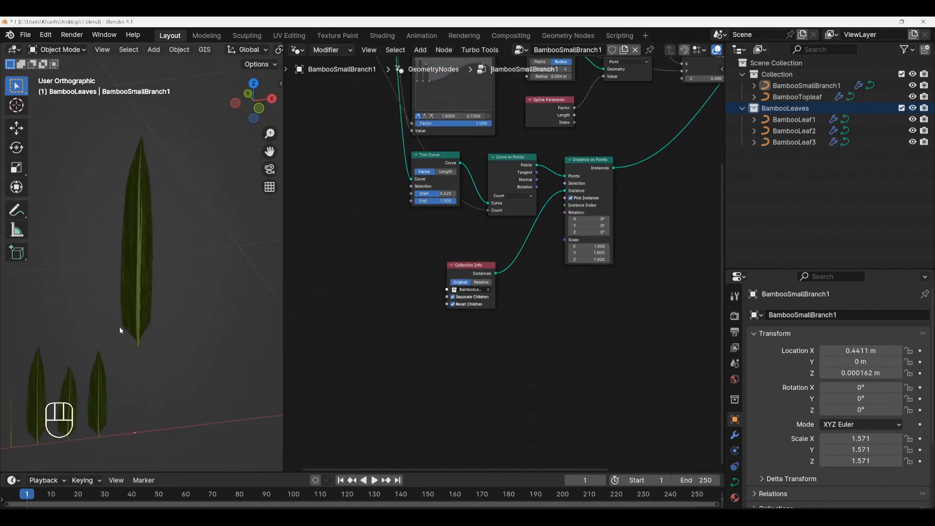
middle_drag(159, 330, 150, 172)
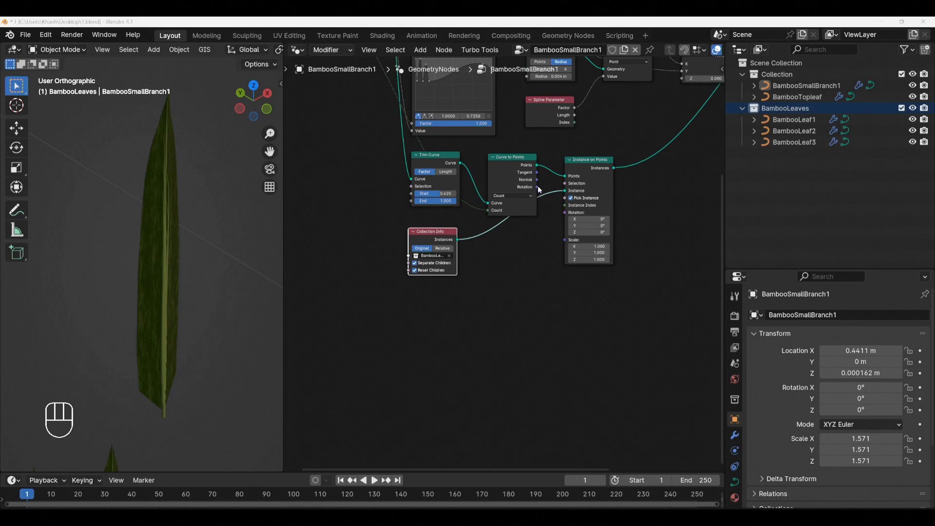
Step: Connect Curve to Points' Rotation output to the Rotation input of Instance on Points so the leaves follow the branch curve
drag(537, 188, 565, 213)
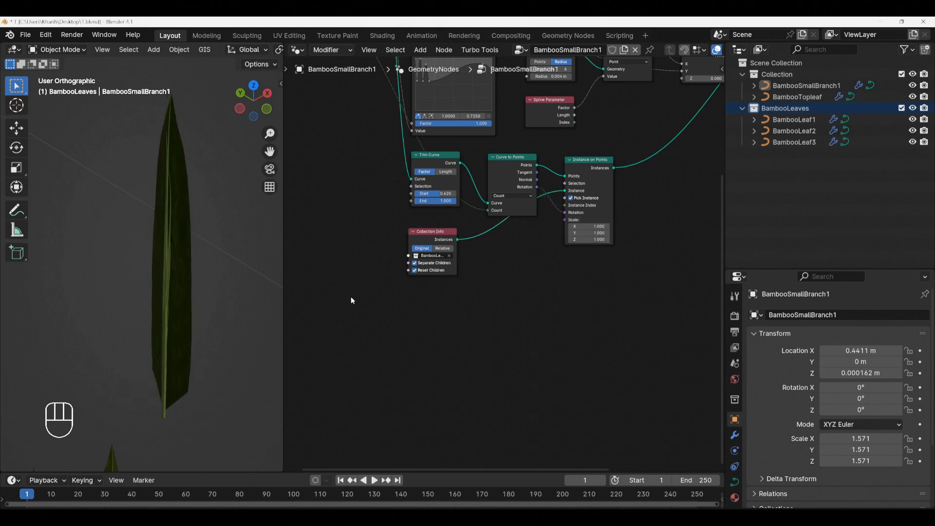
scroll(199, 294, down, 3)
middle_drag(198, 295, 160, 365)
scroll(206, 261, up, 3)
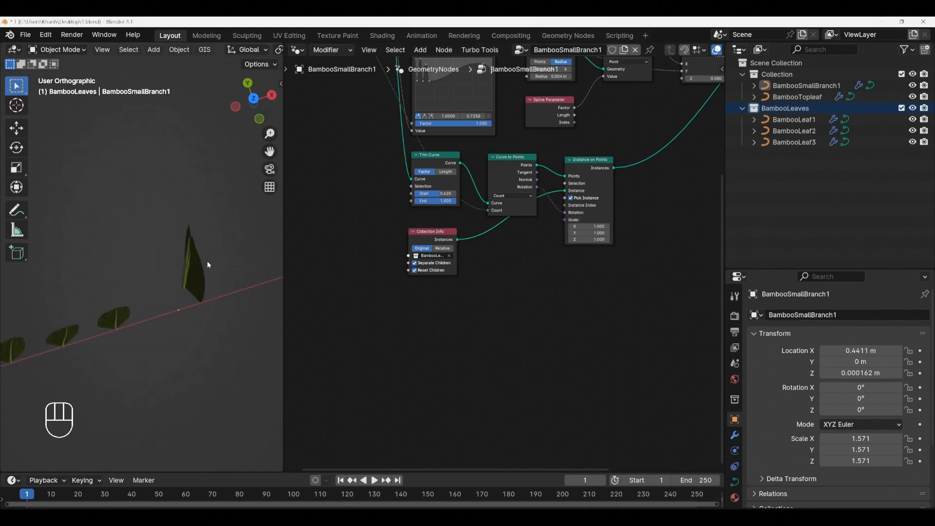
middle_drag(206, 261, 147, 238)
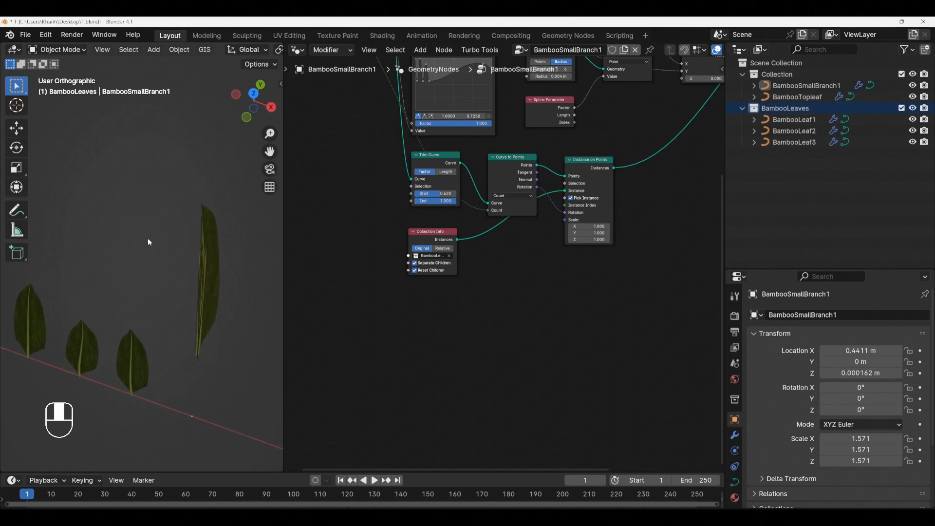
middle_drag(147, 238, 149, 235)
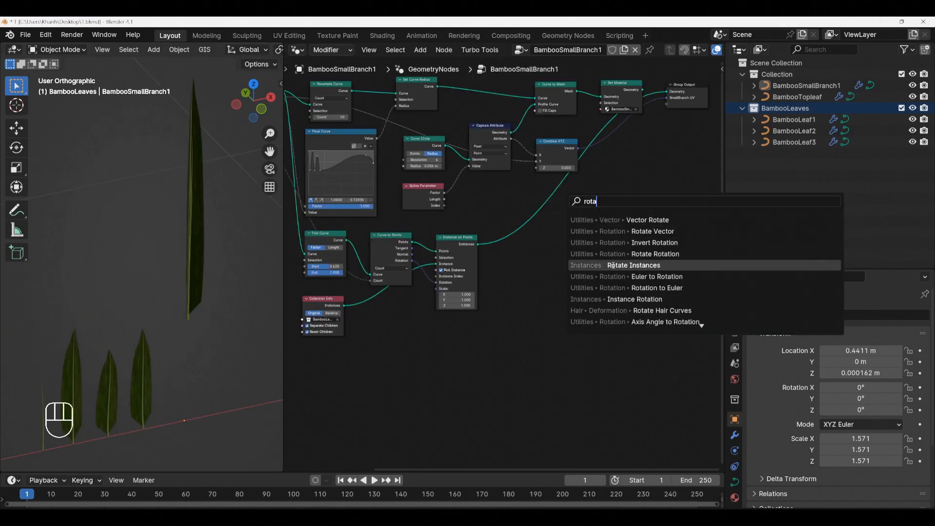
Step: Insert a Rotate Instances node on the output link of Instance on Points
click(609, 266)
click(506, 229)
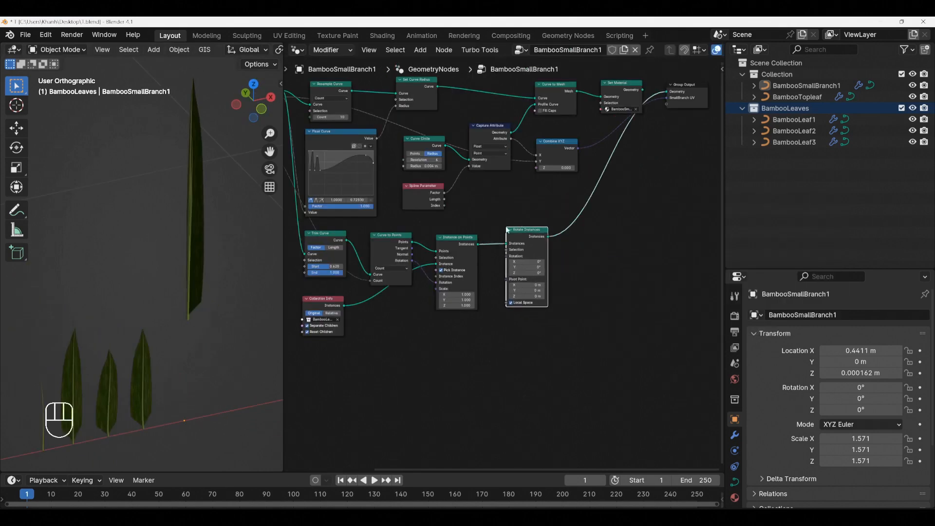
scroll(515, 232, up, 2)
drag(530, 235, 557, 234)
Step: Try rotating the leaf instances in Rotate Instances by about -71.3° in X and 50.7° in Y
scroll(549, 262, up, 1)
drag(550, 270, 423, 270)
drag(560, 277, 599, 278)
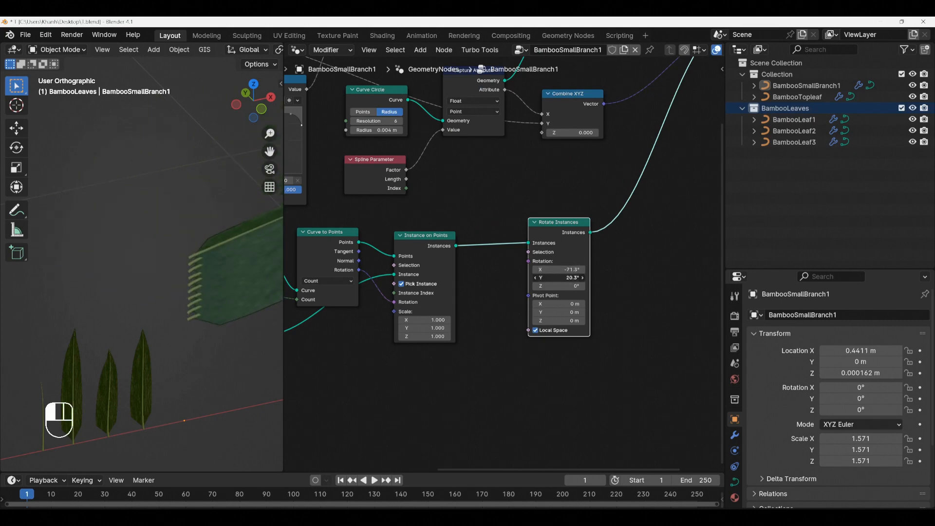
Step: Sketch annotation strokes around the leaves in the 3D viewport to illustrate their spread, and remove the annotation layer
click(17, 209)
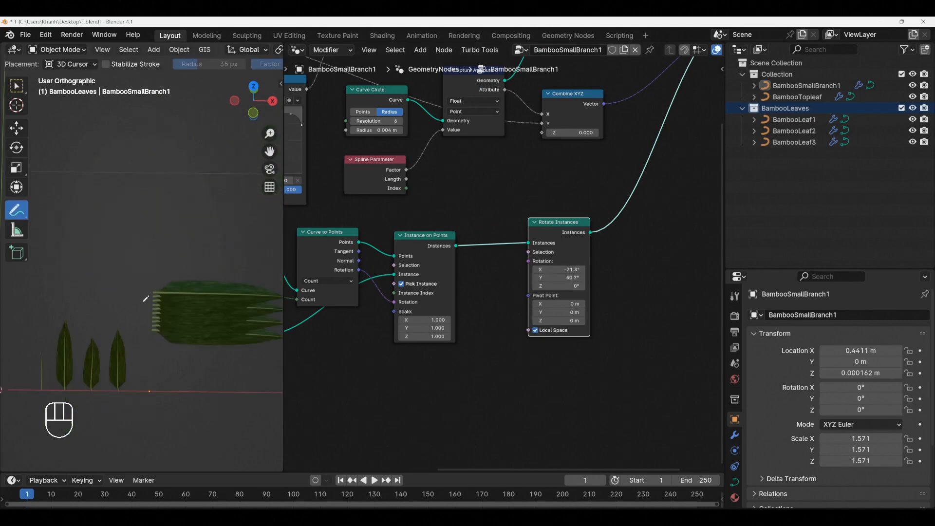
scroll(147, 298, down, 2)
drag(163, 276, 219, 281)
drag(174, 290, 207, 290)
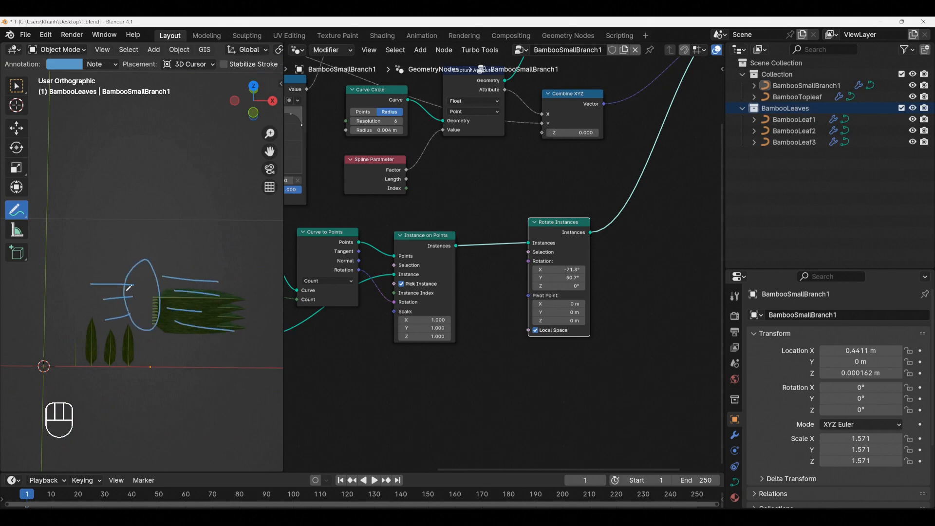
click(99, 64)
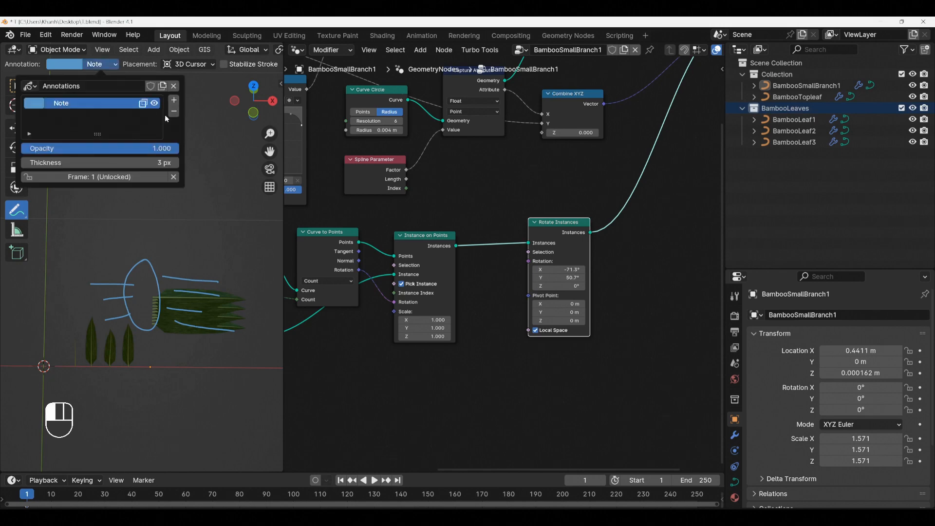
click(174, 111)
click(16, 86)
Step: Add a Vector node and connect it to the Rotation input of Rotate Instances
key(shift+a)
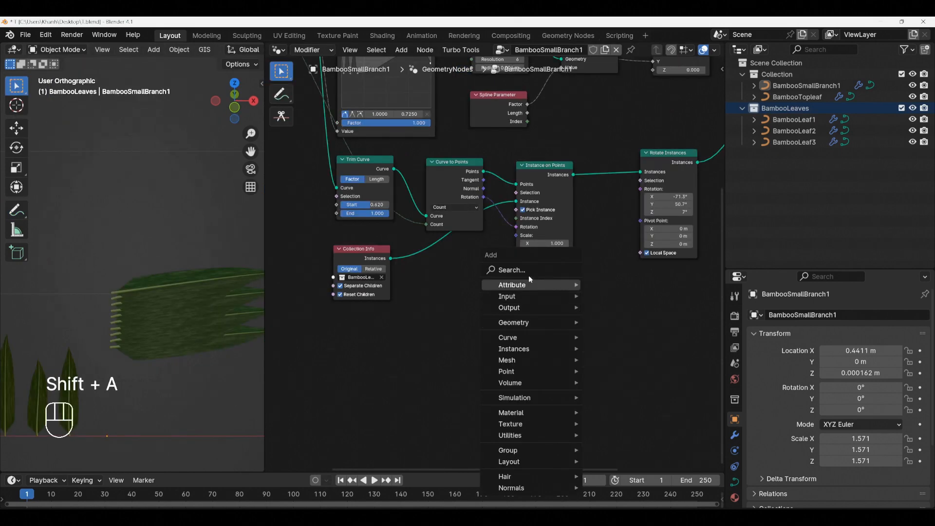
text(vec)
click(566, 292)
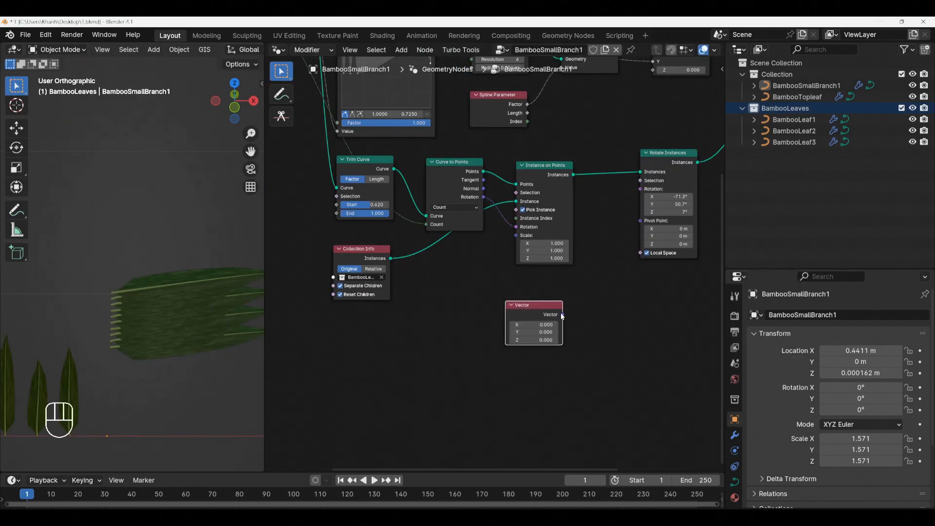
drag(625, 255, 641, 189)
Step: Insert a Vector Math node set to Add between Vector and Rotate Instances, with the Vector node feeding its second input
key(shift+a)
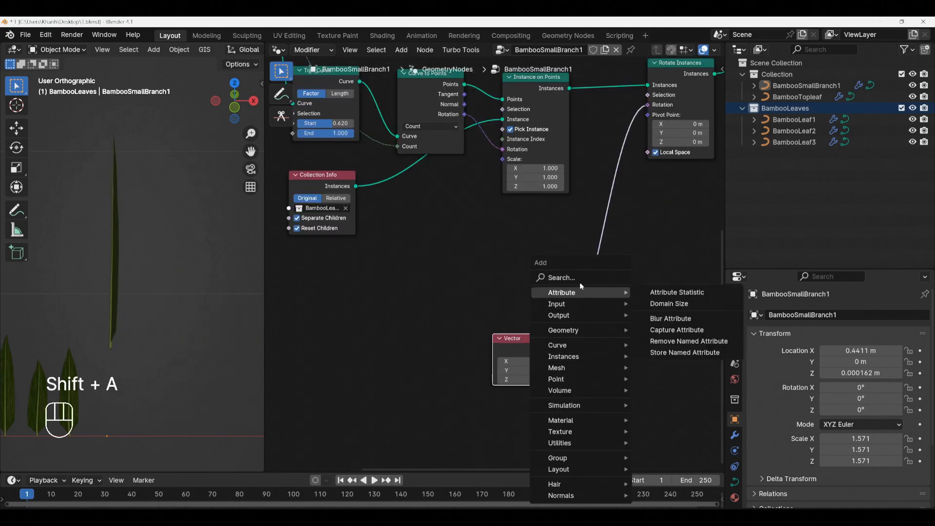
click(580, 276)
text(vect)
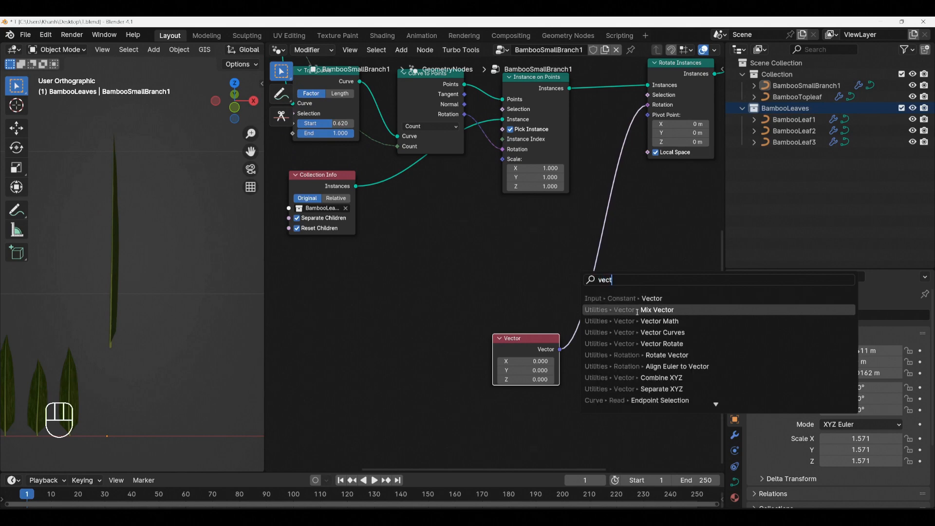
click(637, 321)
click(587, 204)
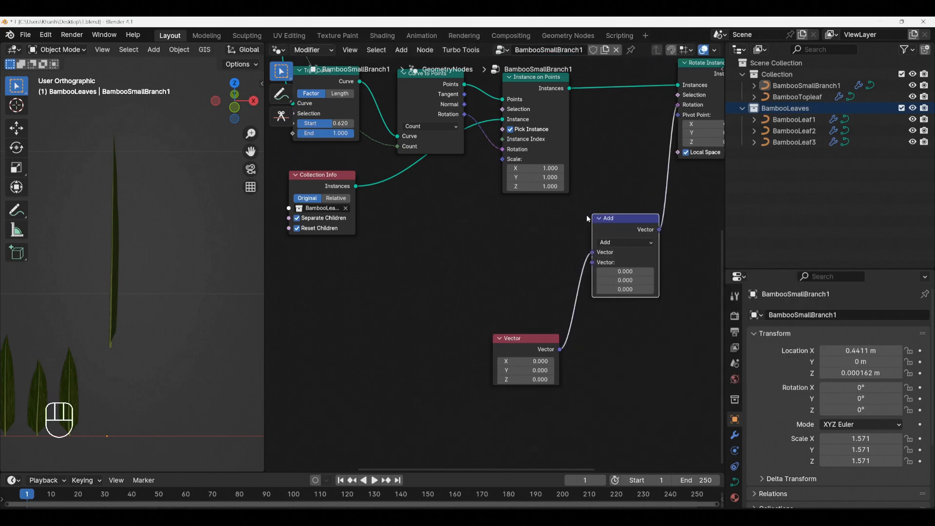
drag(596, 254, 594, 293)
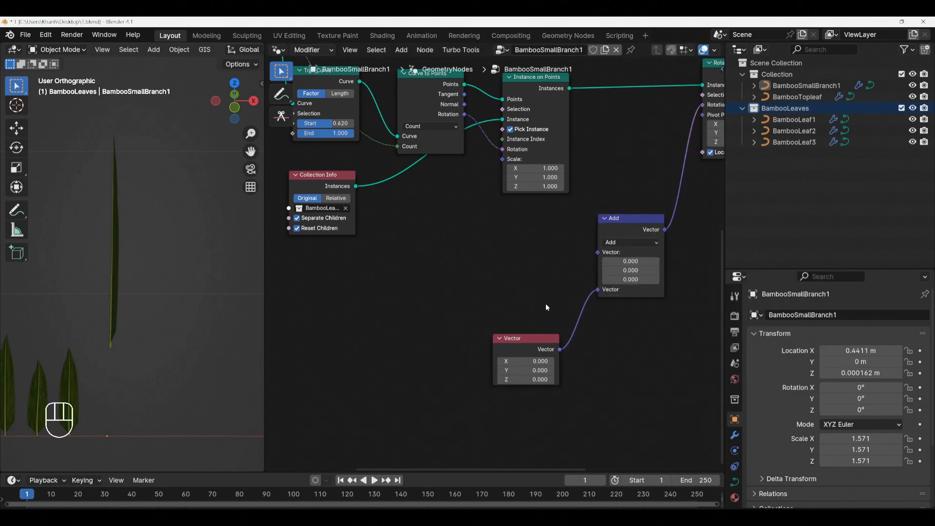
Step: Add a Combine XYZ node and connect its Vector output to the first input of the Add node
middle_drag(547, 307, 556, 337)
scroll(557, 337, down, 1)
key(shift+a)
text(c)
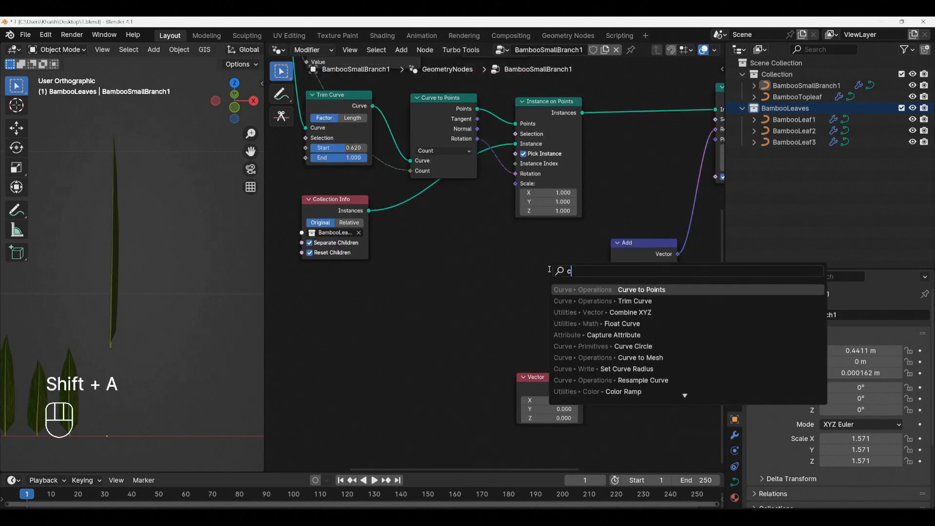
click(596, 313)
click(509, 268)
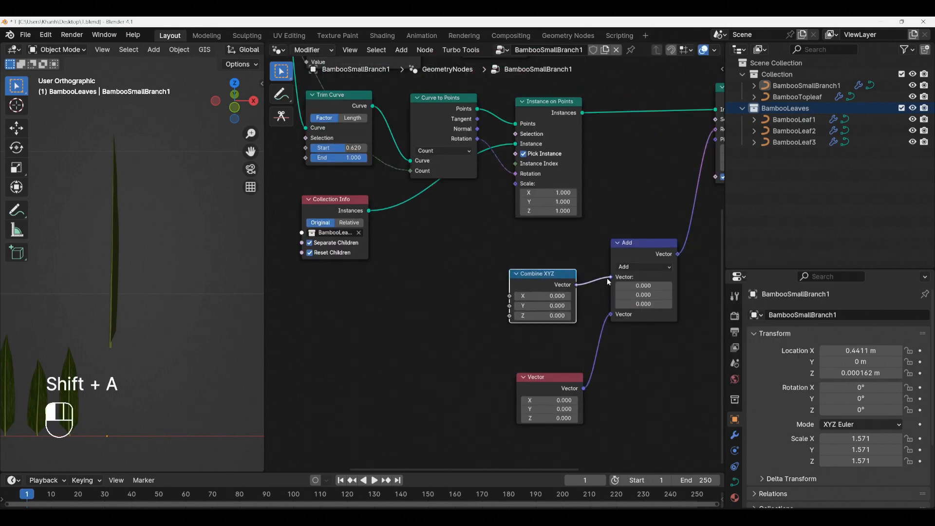
drag(607, 281, 607, 281)
Step: Adjust the leaf rotation in the Combine XYZ node to Y 1.180 and Z 0.600
mouse_move(539, 306)
mouse_down()
mouse_move(584, 306)
mouse_move(555, 306)
mouse_up()
middle_drag(248, 317, 206, 325)
drag(543, 305, 571, 316)
click(535, 315)
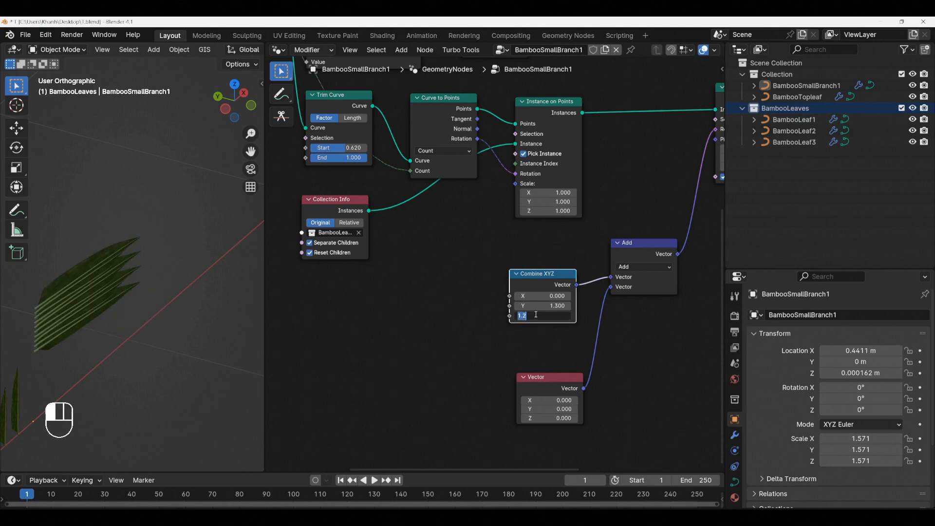
text(0)
key(Return)
click(537, 305)
text(0)
key(Return)
Step: Add an Index node and connect it to the Z input of Combine XYZ to fan the leaves around the branch
scroll(579, 332, down, 2)
key(shift+a)
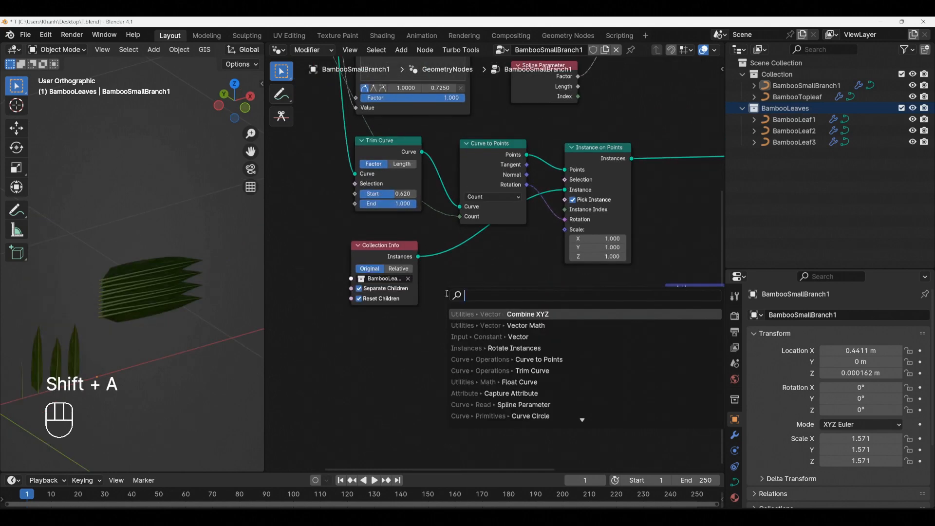
text(i)
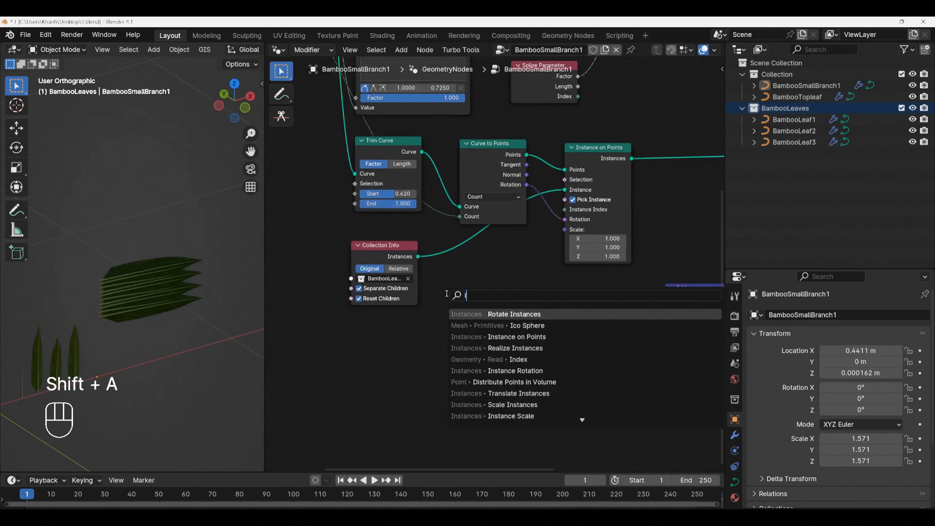
text(ndex)
key(Return)
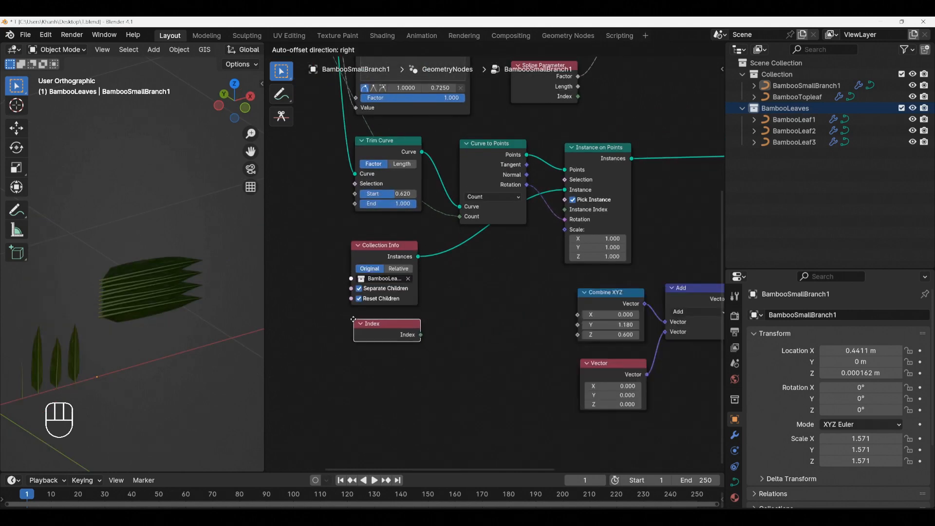
click(353, 320)
drag(420, 334, 578, 335)
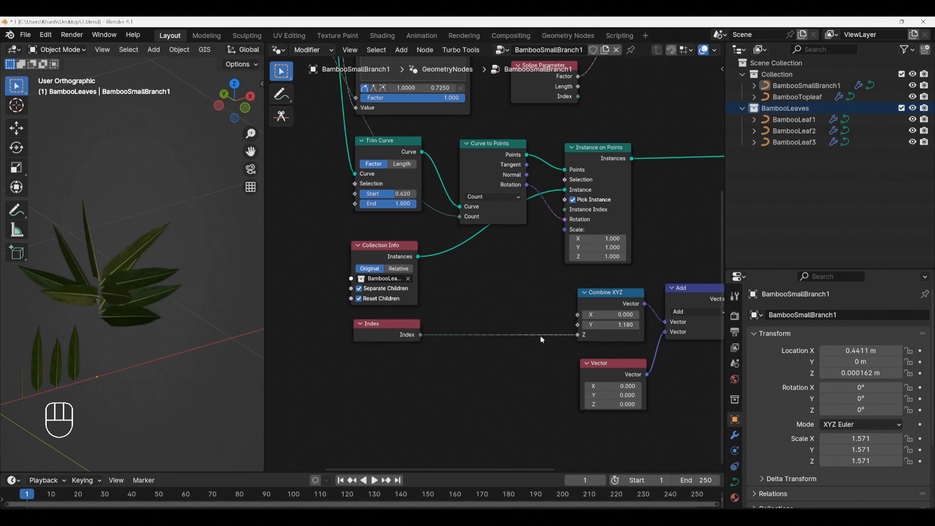
middle_drag(153, 317, 144, 279)
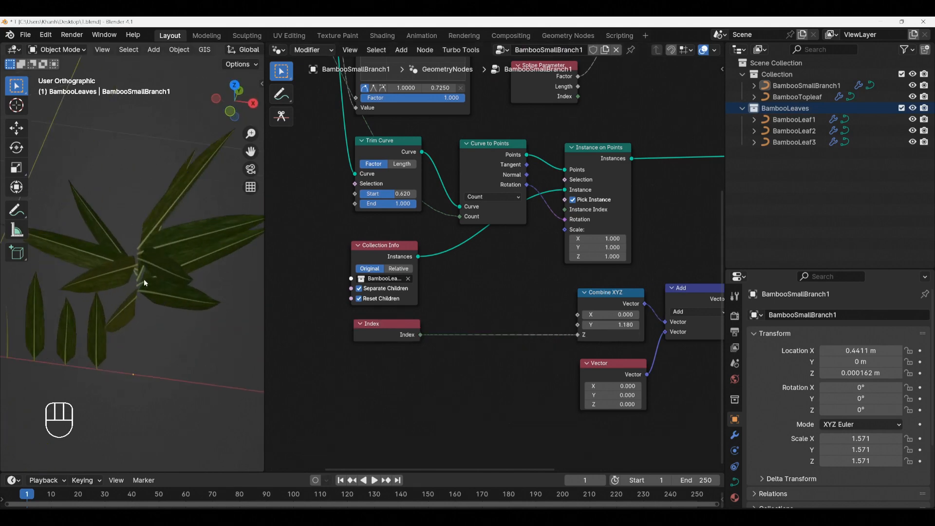
scroll(144, 282, up, 2)
scroll(364, 335, up, 2)
Step: Split the node editor area, turn the upper half into a Spreadsheet and display its Instances data
click(372, 324)
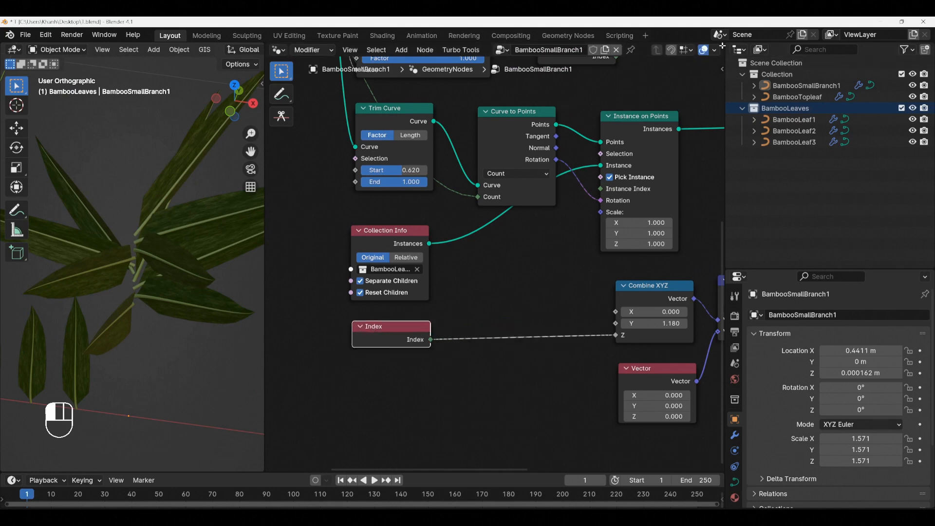
drag(722, 45, 693, 273)
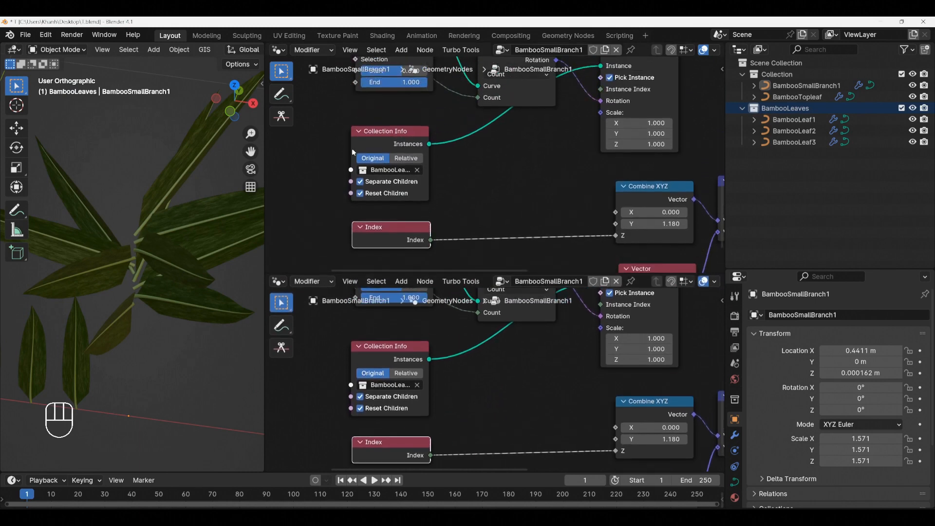
click(278, 50)
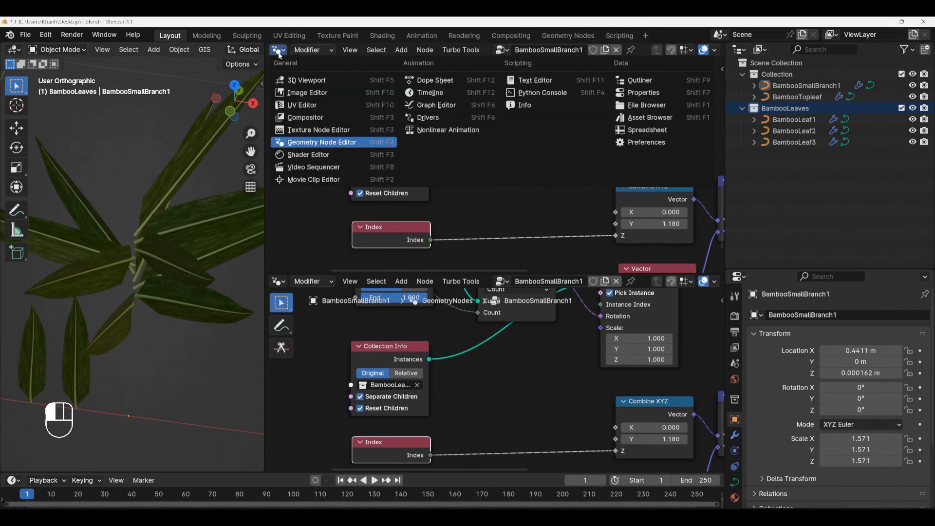
click(635, 132)
click(336, 208)
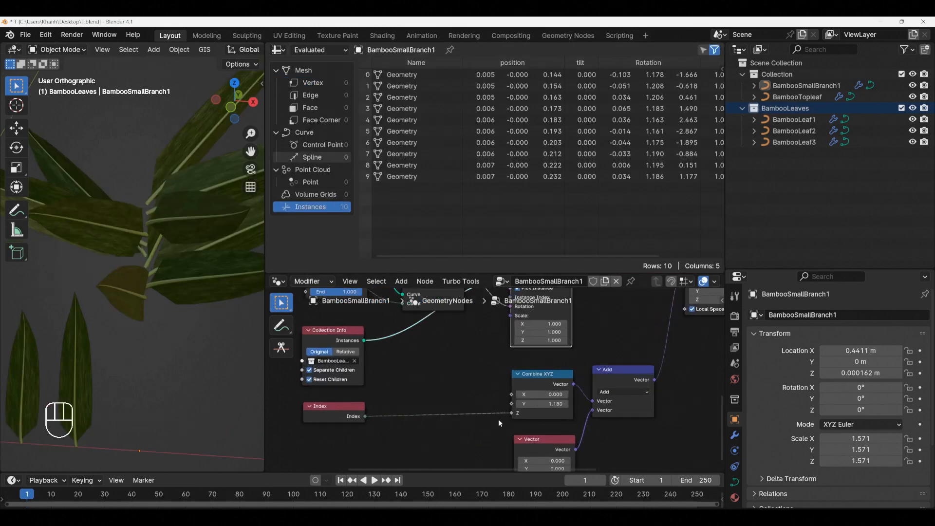
Step: Disconnect the Index node from Combine XYZ's Z input and reconnect it to compare the instance rotations
scroll(502, 418, up, 1)
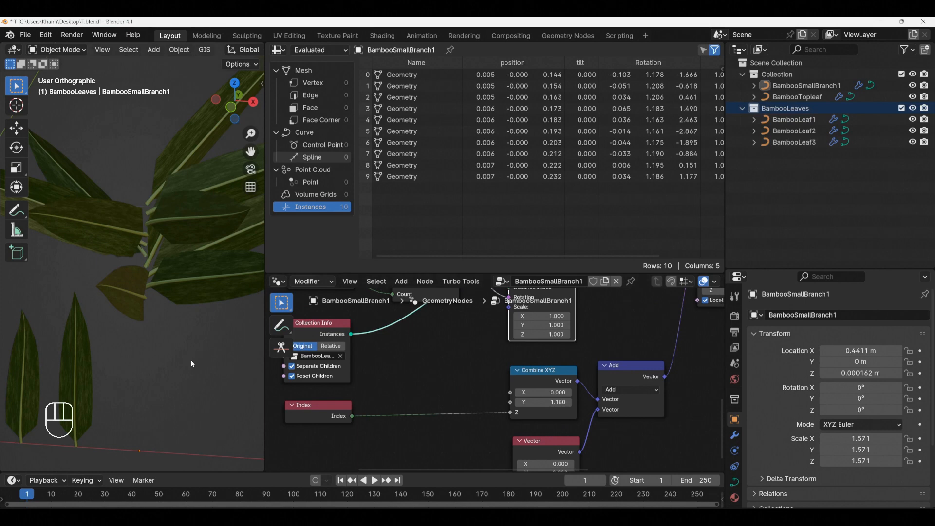
scroll(162, 331, down, 1)
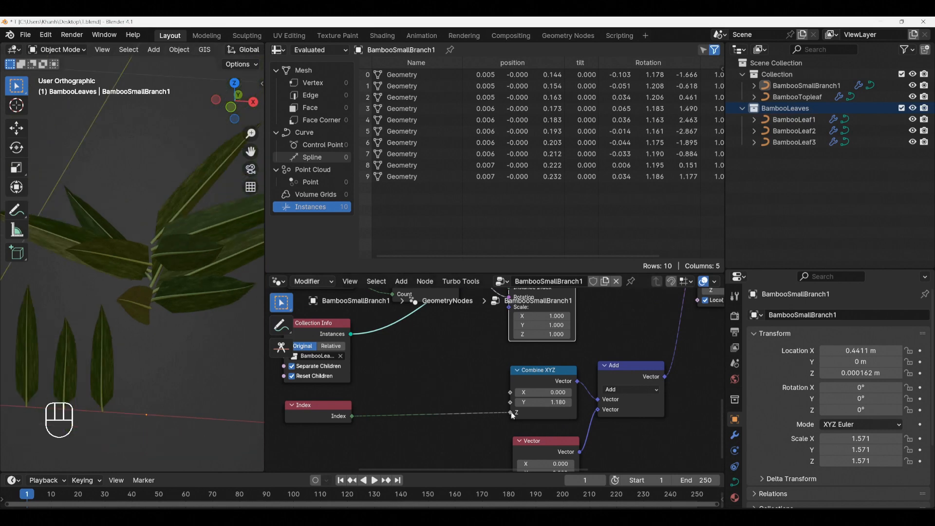
drag(510, 413, 479, 415)
drag(352, 416, 510, 412)
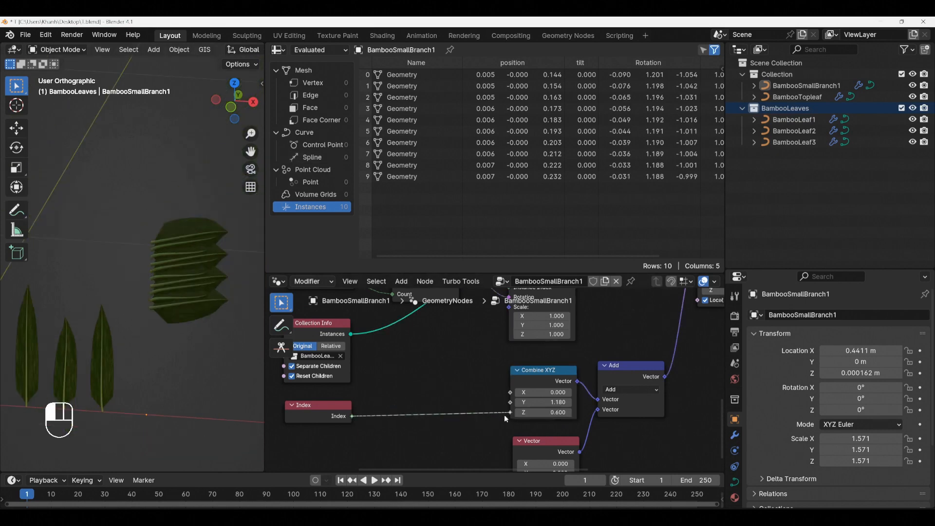
Step: Insert a Math node set to Multiply between the Index node and the Z input of Combine XYZ
middle_drag(180, 322, 204, 309)
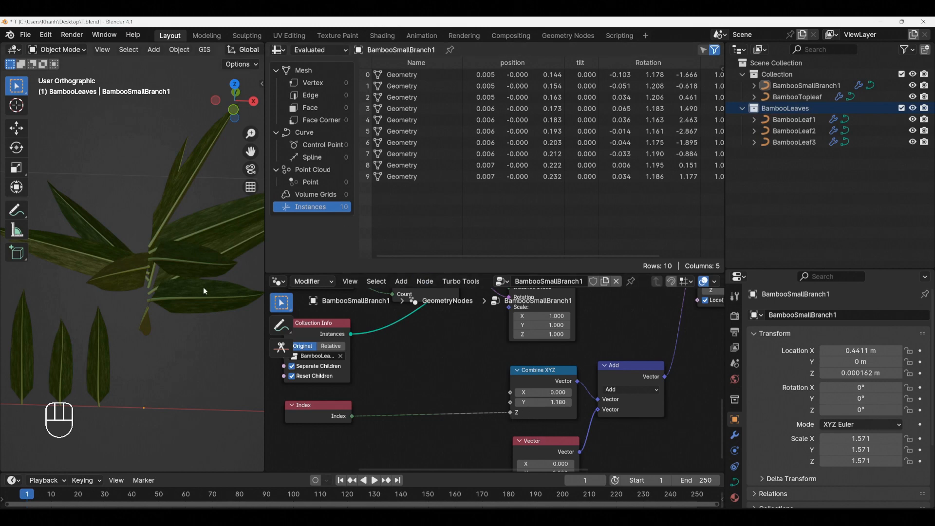
middle_drag(204, 291, 178, 305)
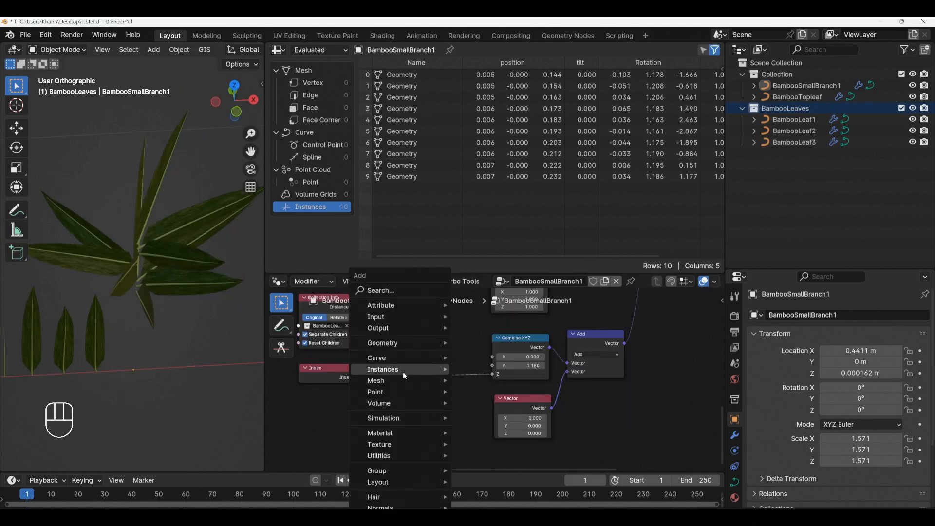
click(395, 291)
text(math)
key(Return)
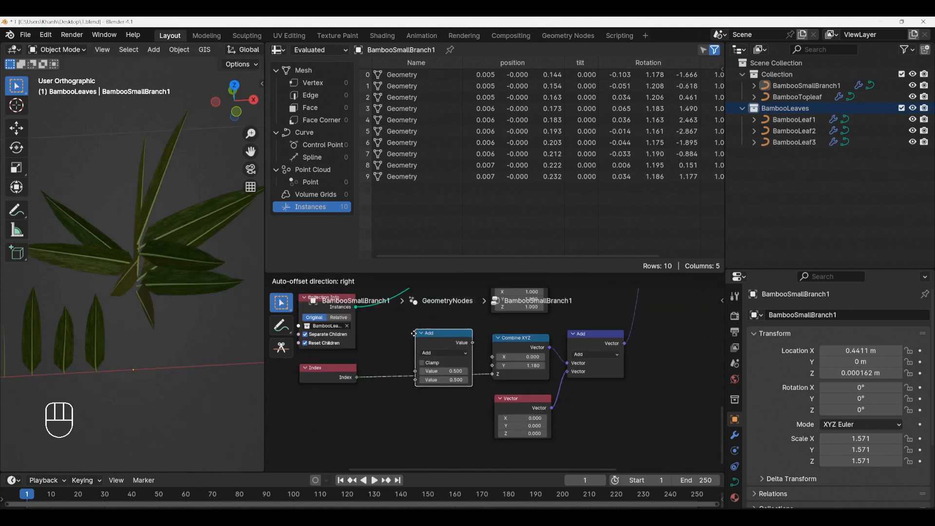
click(396, 365)
middle_drag(417, 386, 447, 363)
click(460, 356)
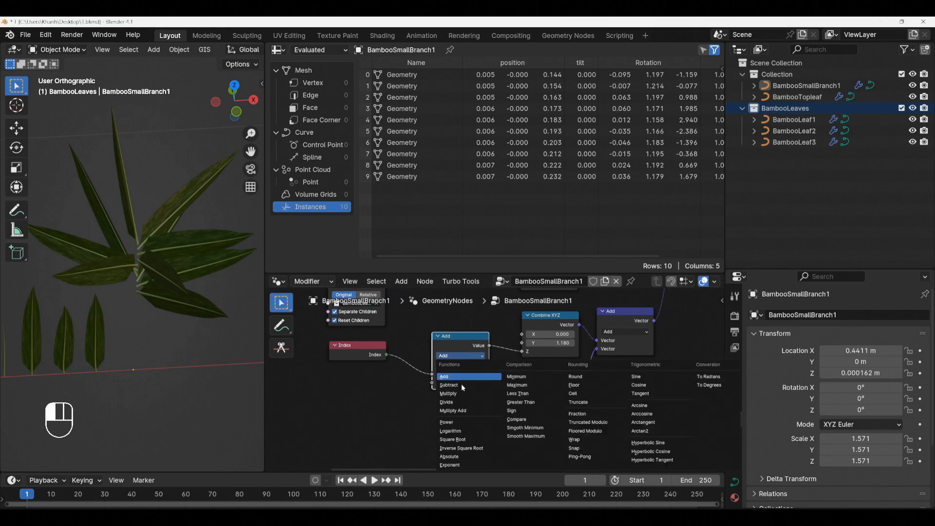
click(458, 393)
Step: Set the second value of the Multiply node to 0.200 to tighten the leaf fan
middle_drag(193, 313, 198, 372)
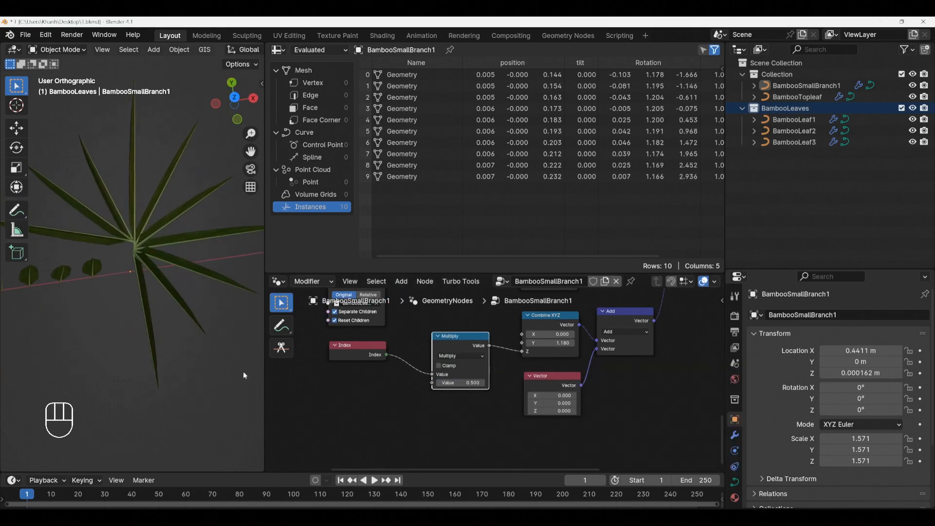
scroll(469, 379, up, 1)
mouse_move(467, 383)
mouse_down()
mouse_move(433, 383)
mouse_move(453, 383)
mouse_up()
Step: Add a Random Value node below Index and connect its Value to the second input of Multiply
key(shift+a)
text(ran)
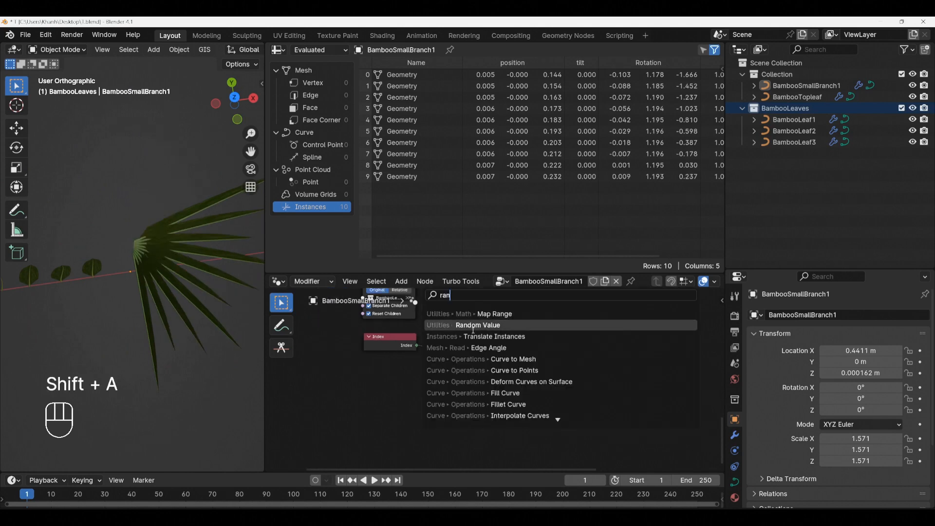
key(Return)
click(361, 363)
scroll(424, 372, up, 2)
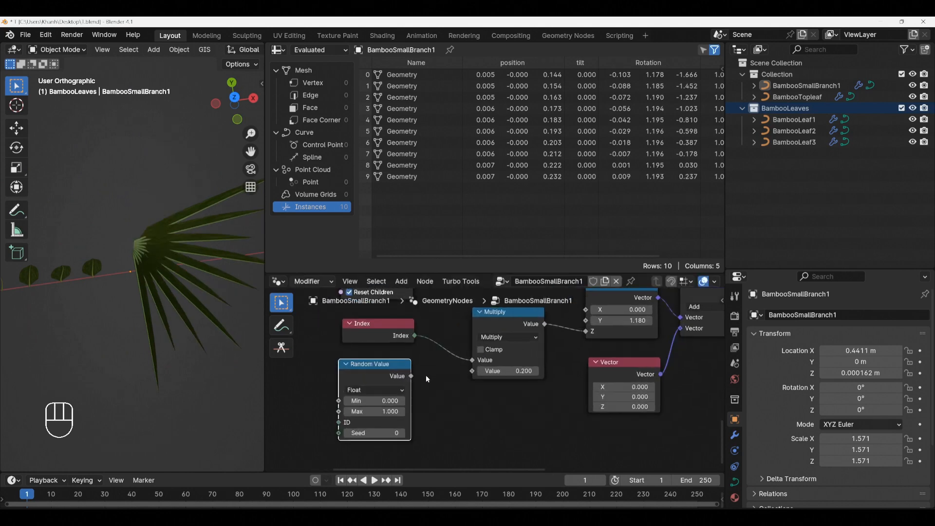
drag(412, 376, 478, 376)
Step: Set the Random Value node's range to Min -0.200 and Max 0.200
double_click(377, 401)
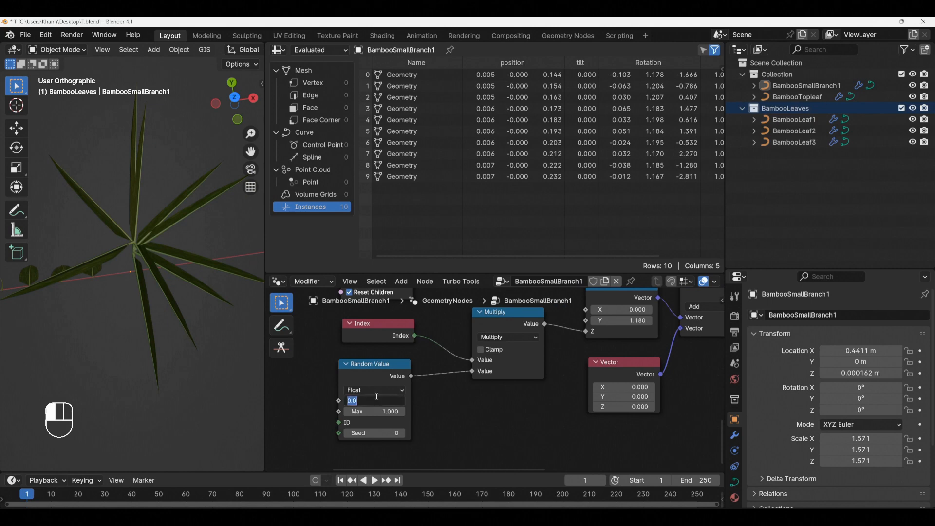
text(-0.5)
key(Return)
double_click(382, 412)
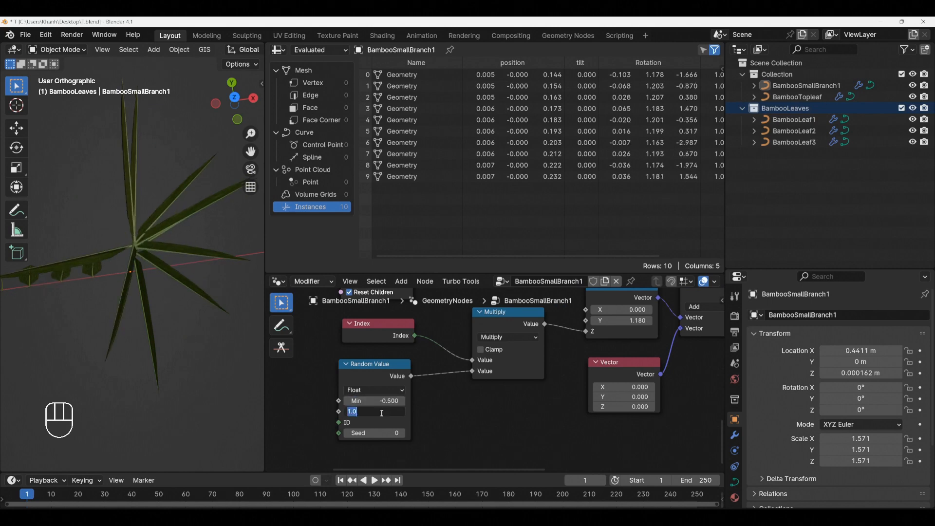
double_click(384, 400)
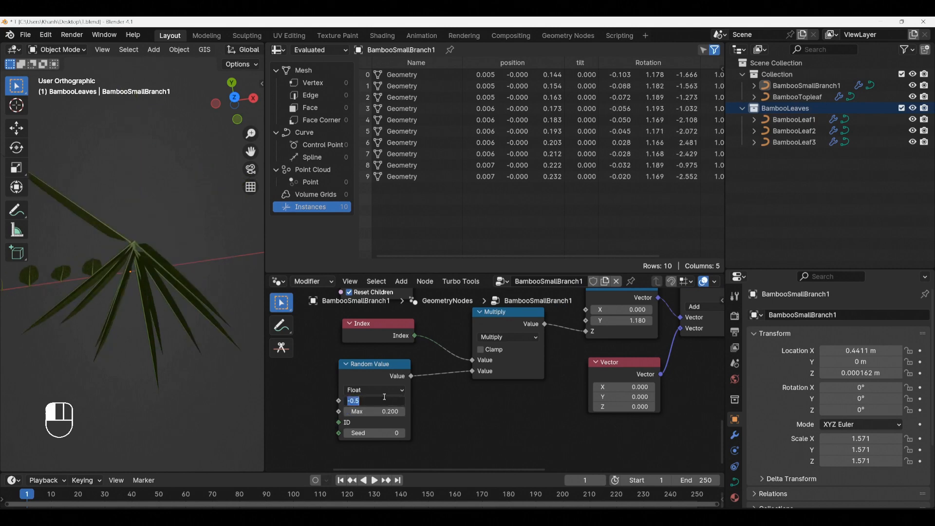
text(-.2)
key(Return)
Step: Try different Y rotation values in the Combine XYZ node to see how the leaves tilt
middle_drag(209, 316, 116, 381)
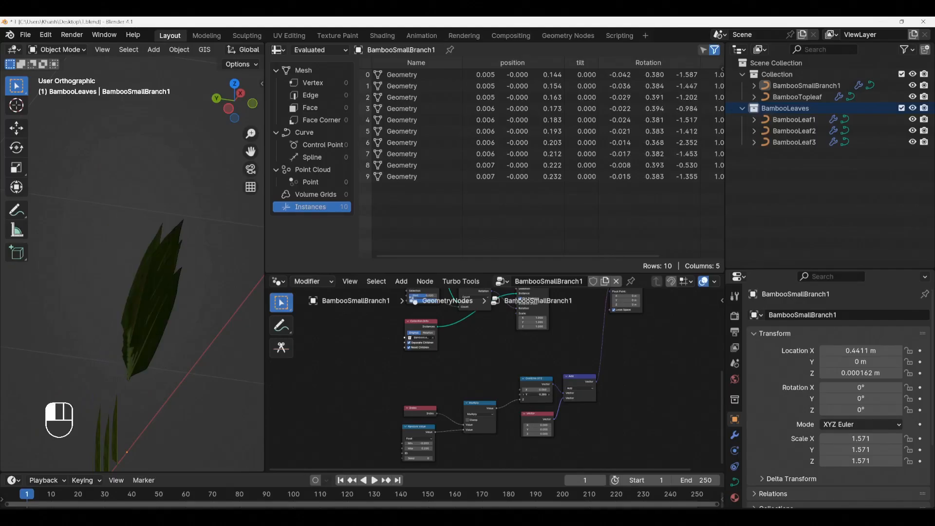
drag(536, 394, 930, 394)
Step: Insert a Capture Attribute node between Trim Curve and Curve to Points, and move the Collection Info node under Curve to Points
middle_drag(516, 312, 563, 390)
scroll(562, 384, up, 2)
key(shift+a)
click(562, 312)
text(ca)
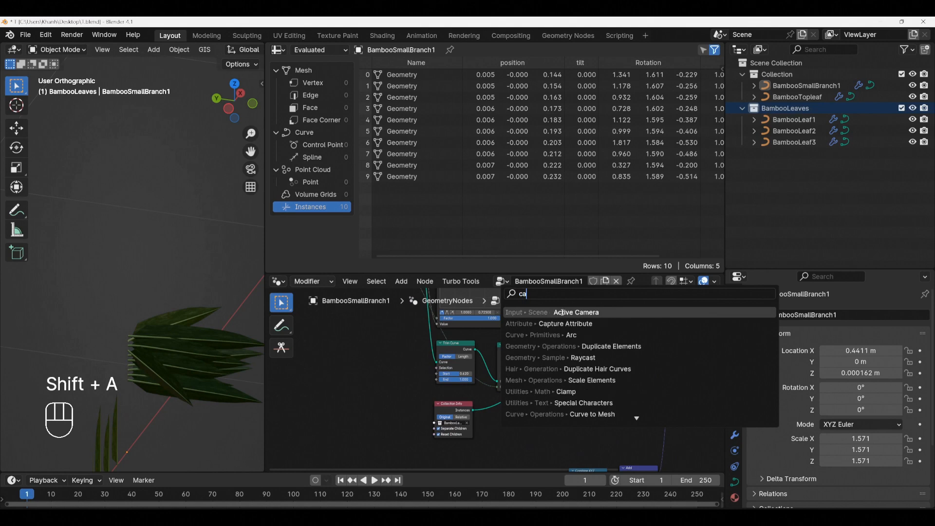
click(564, 324)
click(481, 344)
drag(458, 406, 579, 407)
middle_drag(579, 406, 596, 401)
Step: Add a Spline Parameter node and connect its Factor to the Value input of Capture Attribute
key(shift+a)
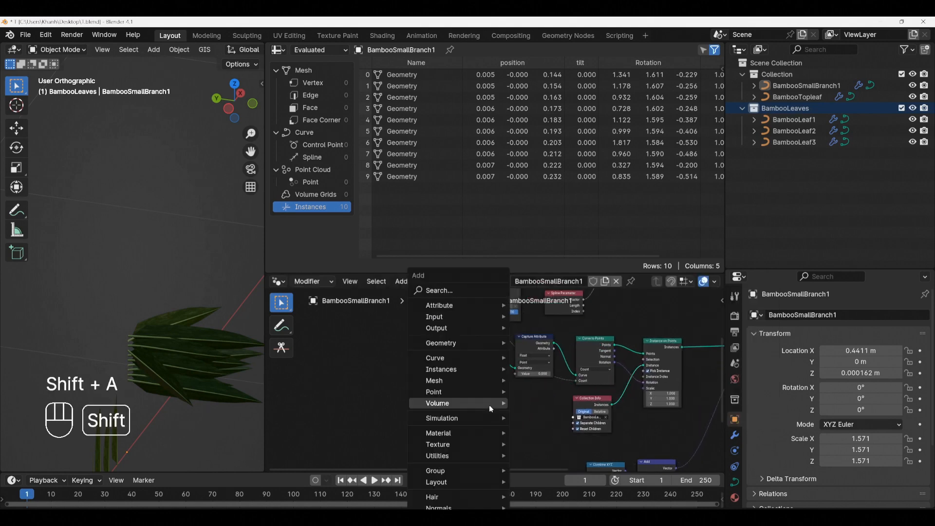
click(460, 290)
text(s)
click(509, 312)
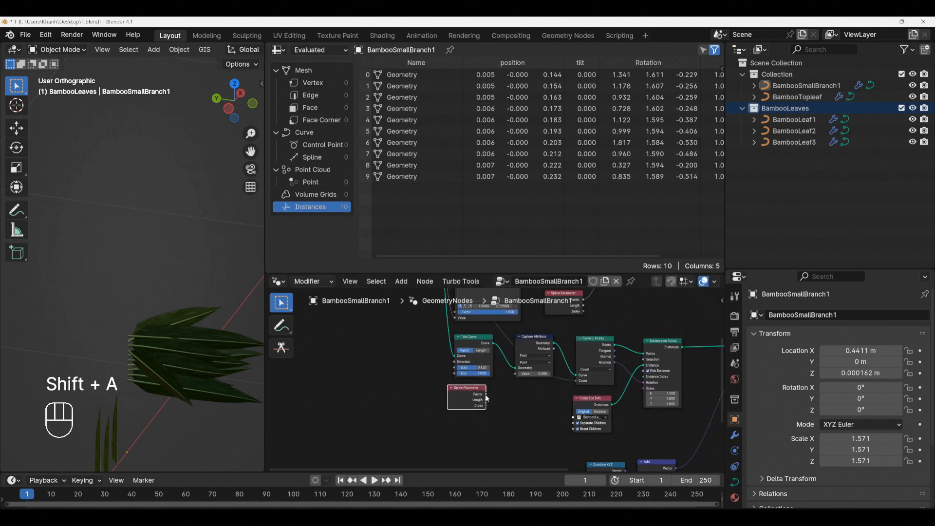
drag(486, 395, 519, 379)
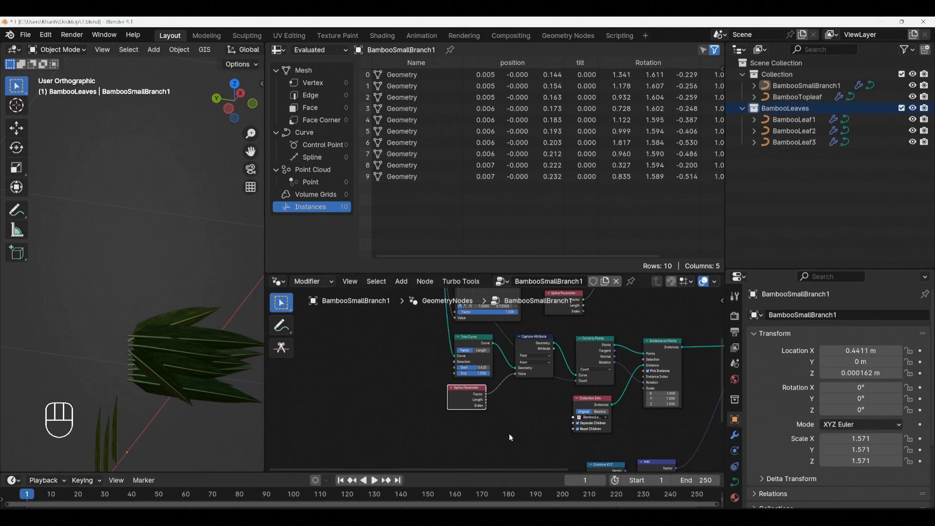
Step: Connect the Attribute output of Capture Attribute to the Y input of Combine XYZ
middle_drag(530, 389, 431, 379)
scroll(432, 379, down, 1)
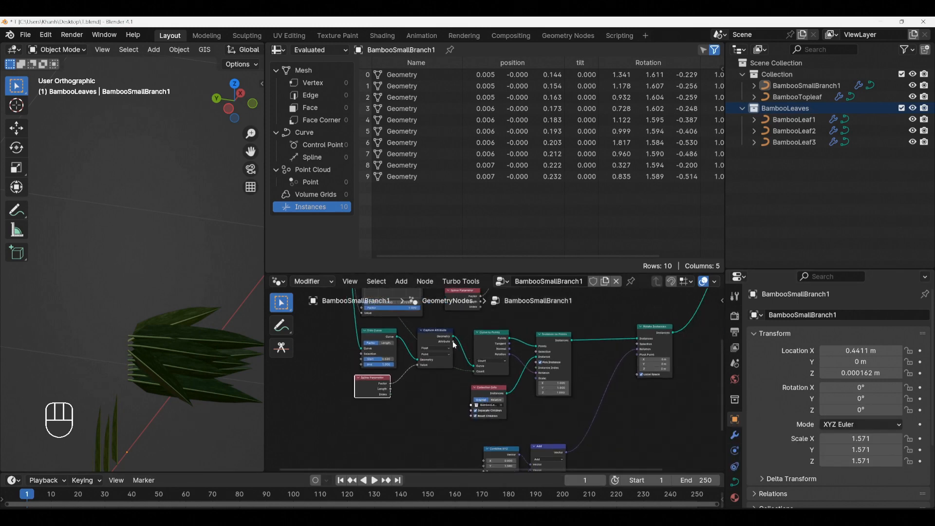
drag(453, 342, 483, 379)
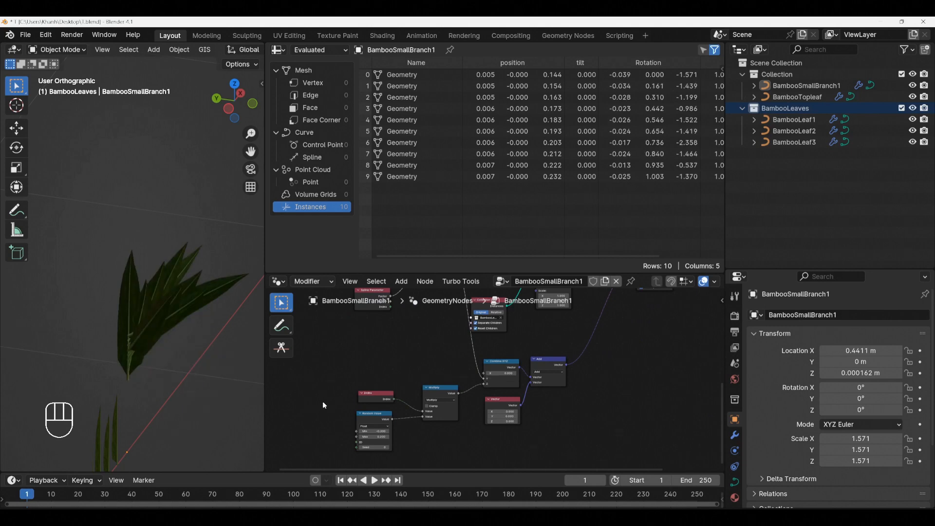
Step: Insert a Float Curve node between the captured attribute and the Y input of Combine XYZ
middle_drag(165, 354, 167, 353)
key(shift+a)
click(444, 316)
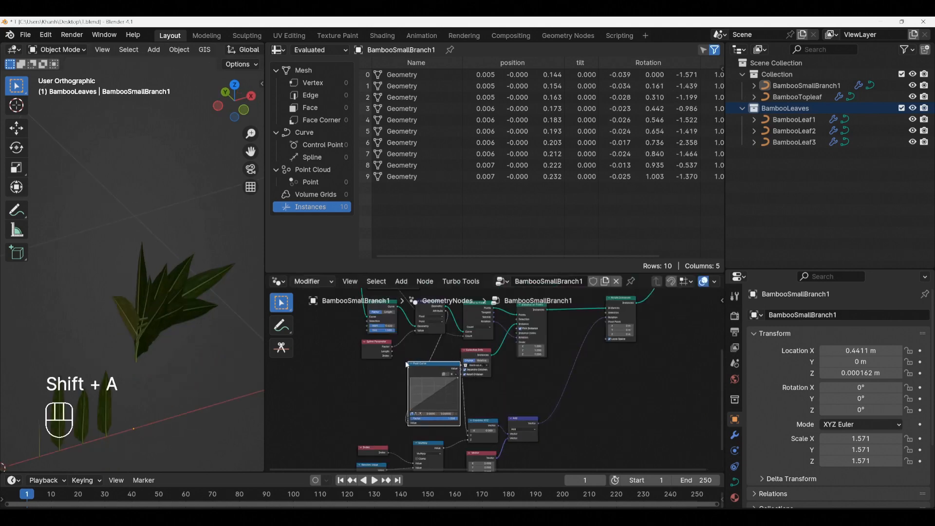
click(449, 382)
scroll(480, 399, up, 2)
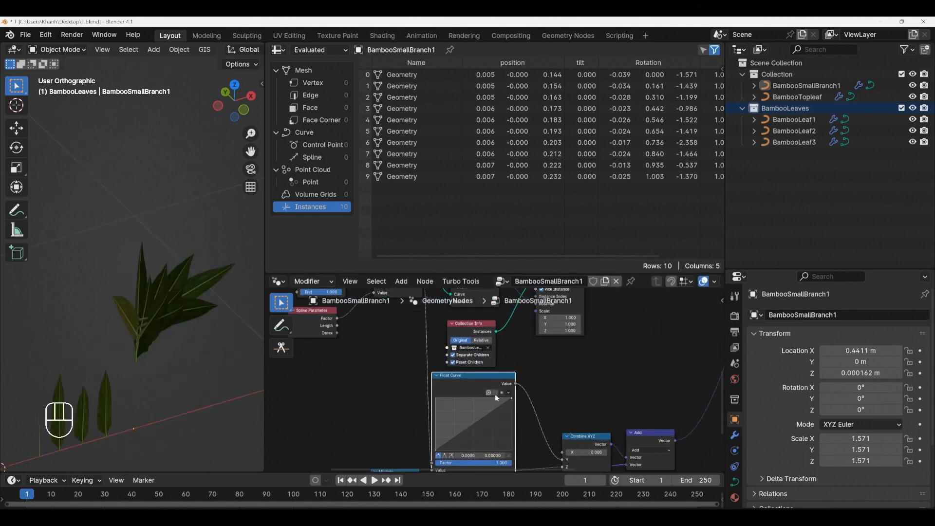
Step: Invert the Float Curve so it falls in a straight line from 1 at its start to 0 at its end
click(508, 392)
middle_drag(466, 417, 466, 395)
drag(437, 428, 437, 382)
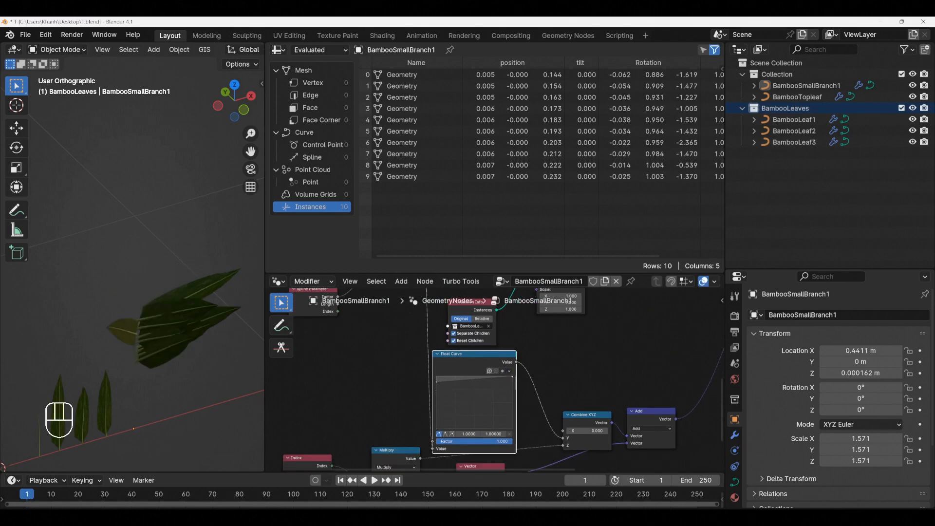
drag(512, 376, 512, 429)
drag(436, 381, 436, 376)
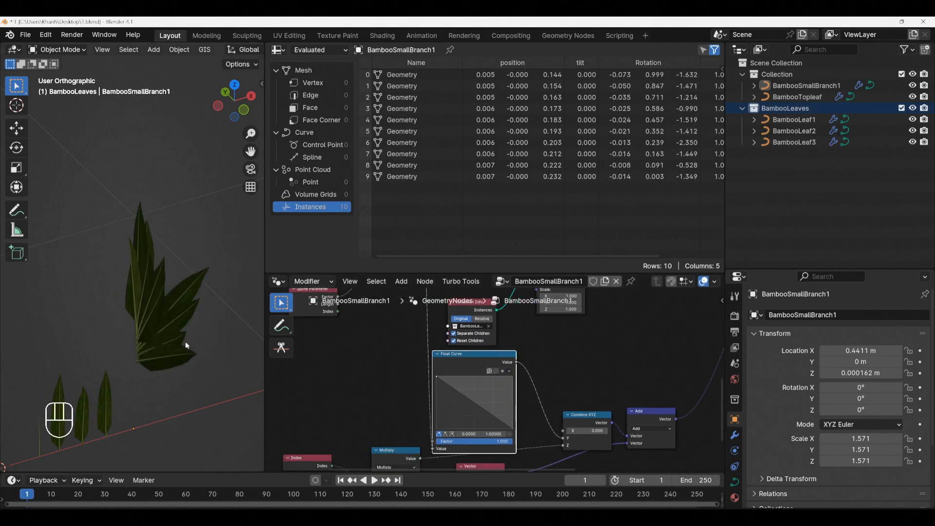
Step: Tidy the node layout by moving the Vector node below Combine XYZ and shifting the Float Curve node slightly
scroll(185, 343, down, 3)
middle_drag(186, 343, 249, 312)
scroll(375, 386, down, 2)
middle_drag(376, 386, 398, 336)
scroll(506, 384, up, 2)
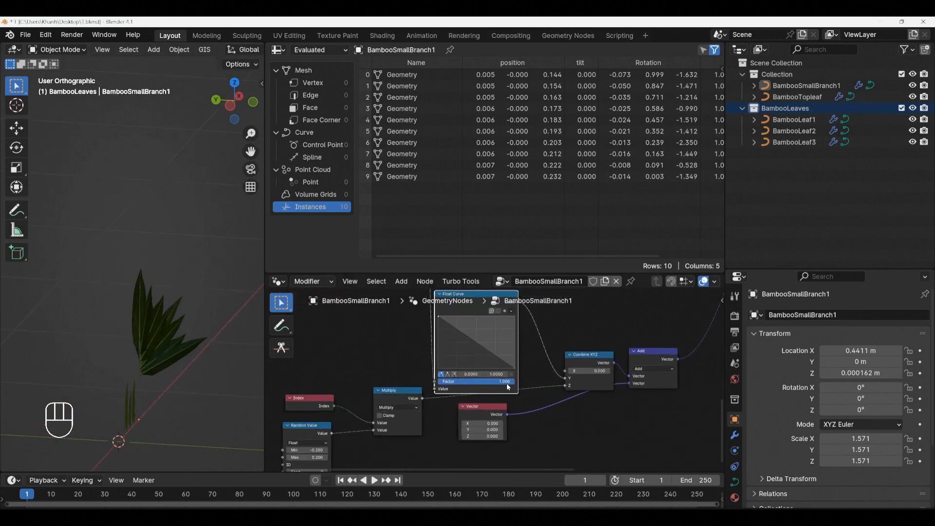
scroll(508, 387, down, 1)
drag(490, 406, 571, 420)
drag(489, 323, 501, 325)
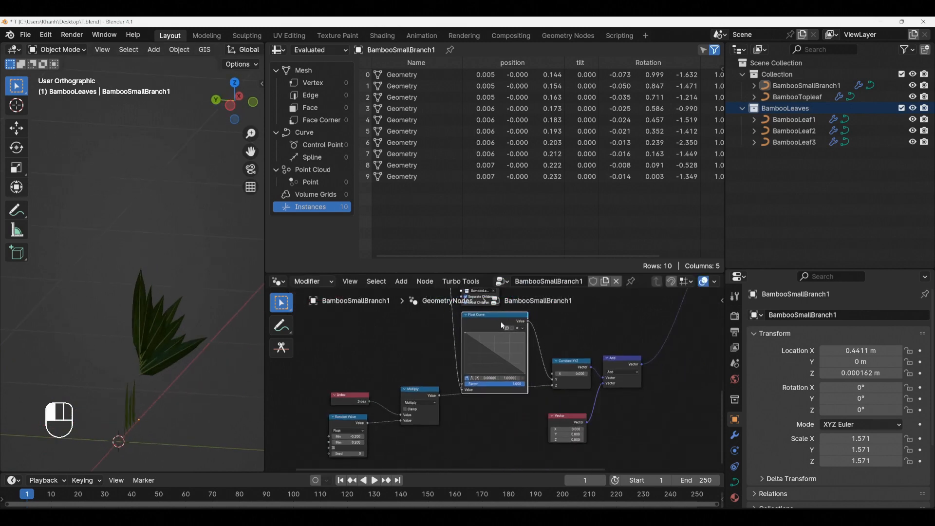
Step: Insert a Map Range node between the Float Curve and the Y input of Combine XYZ
key(shift+a)
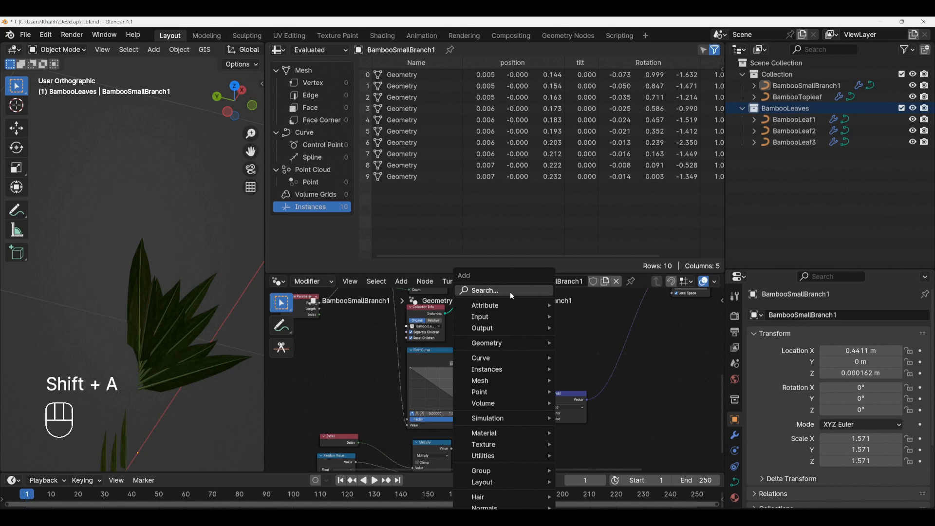
click(510, 292)
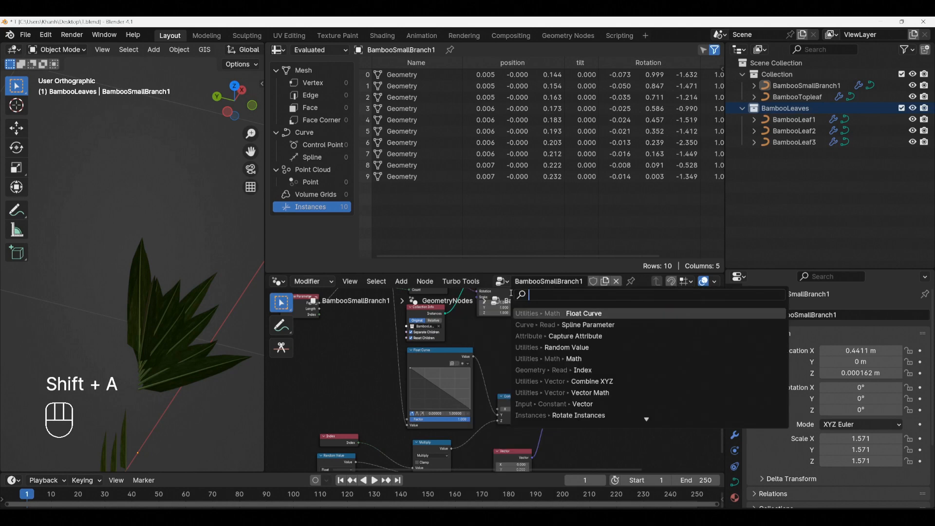
text(map)
key(Return)
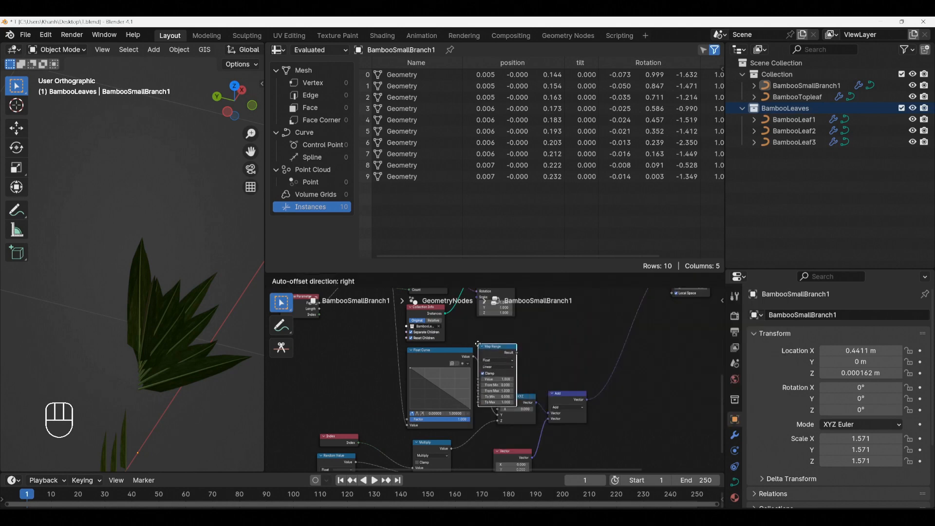
click(478, 344)
scroll(580, 366, up, 3)
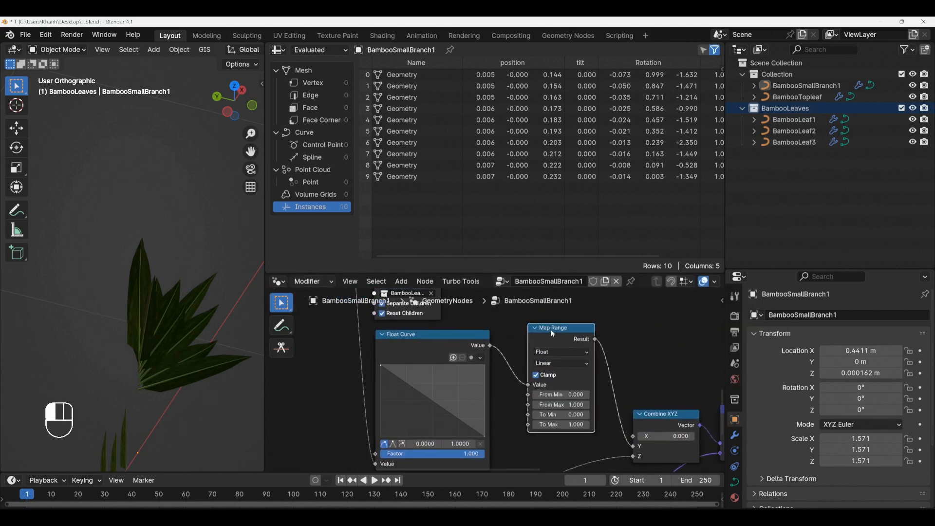
drag(552, 332, 550, 332)
Step: Annotate the space beside the Map Range node with a line labelled 0 to 1 and a second line below it
click(282, 324)
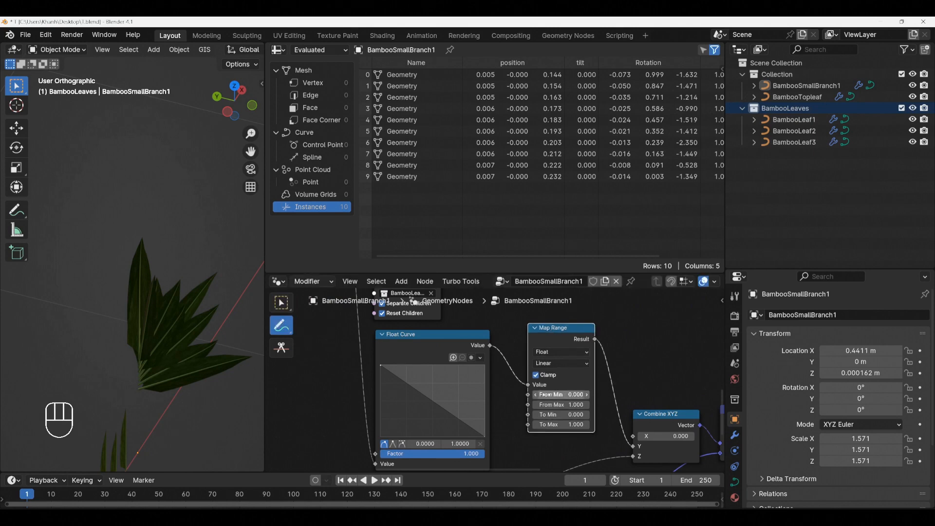
scroll(535, 392, up, 2)
scroll(498, 373, down, 3)
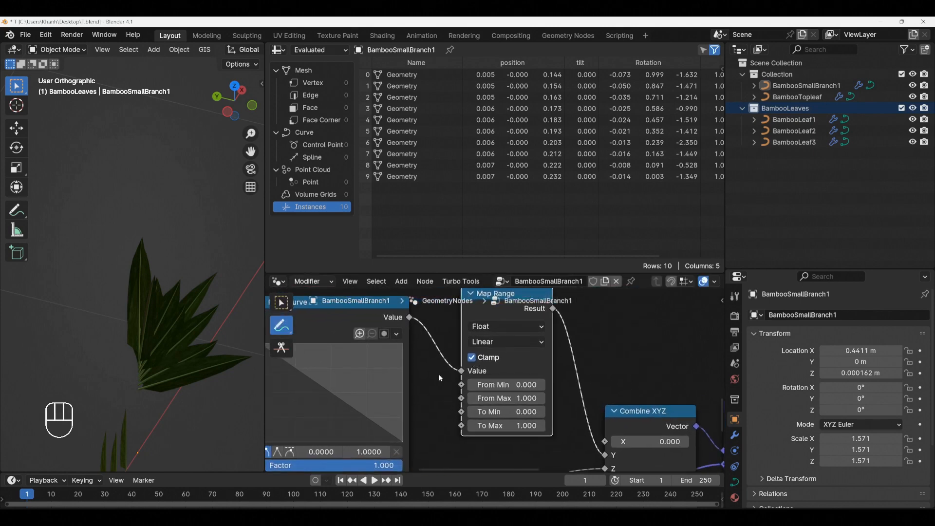
middle_drag(454, 402, 455, 397)
middle_drag(524, 354, 516, 366)
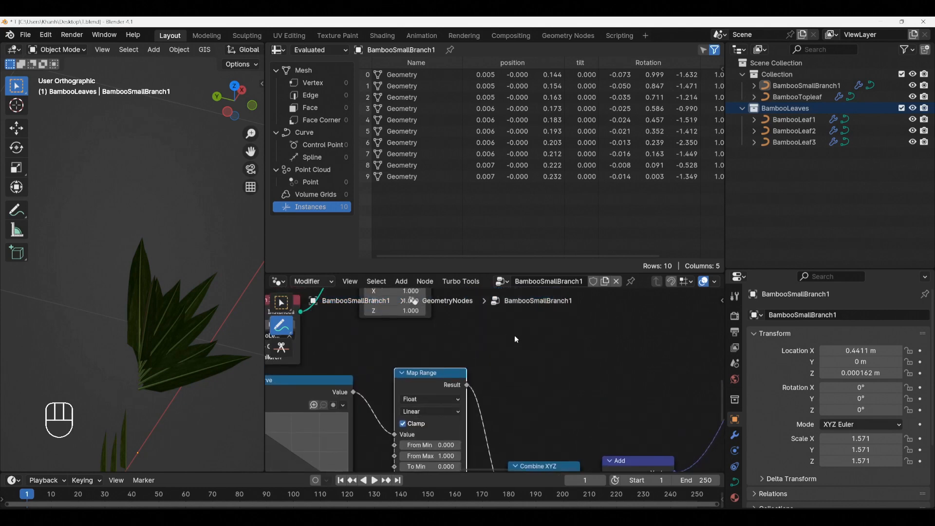
drag(654, 341, 512, 344)
mouse_move(438, 467)
middle_down()
mouse_move(443, 416)
mouse_move(433, 447)
middle_up()
mouse_move(508, 364)
mouse_down()
mouse_move(508, 378)
mouse_move(517, 369)
mouse_move(659, 374)
mouse_up()
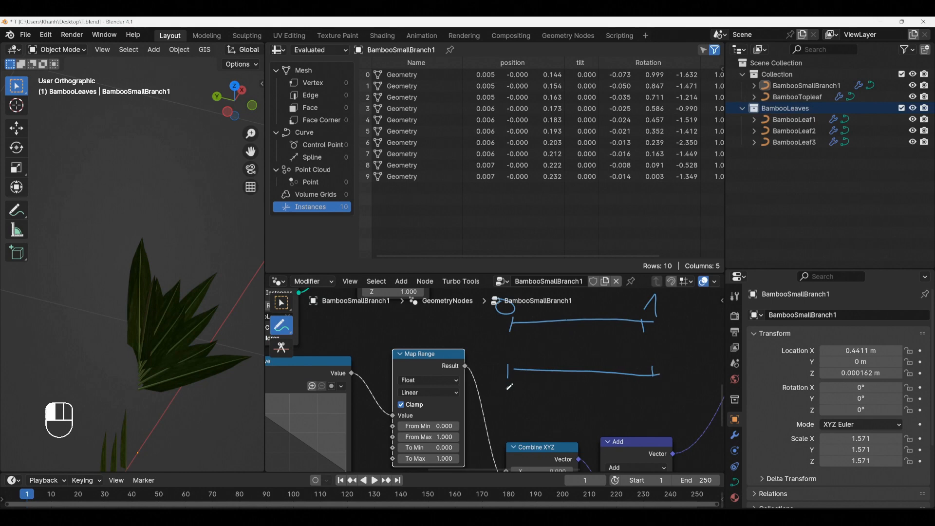
Step: Label the ends of the lower annotated line 0 and 2 to illustrate range remapping, and clear the annotations
drag(510, 386, 512, 397)
drag(646, 387, 667, 407)
scroll(545, 364, down, 1)
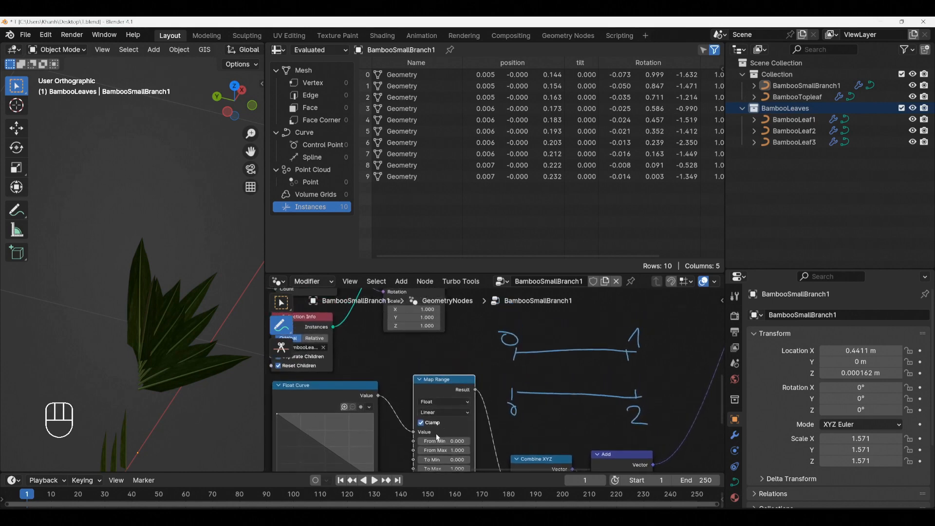
scroll(437, 437, up, 1)
scroll(428, 411, down, 1)
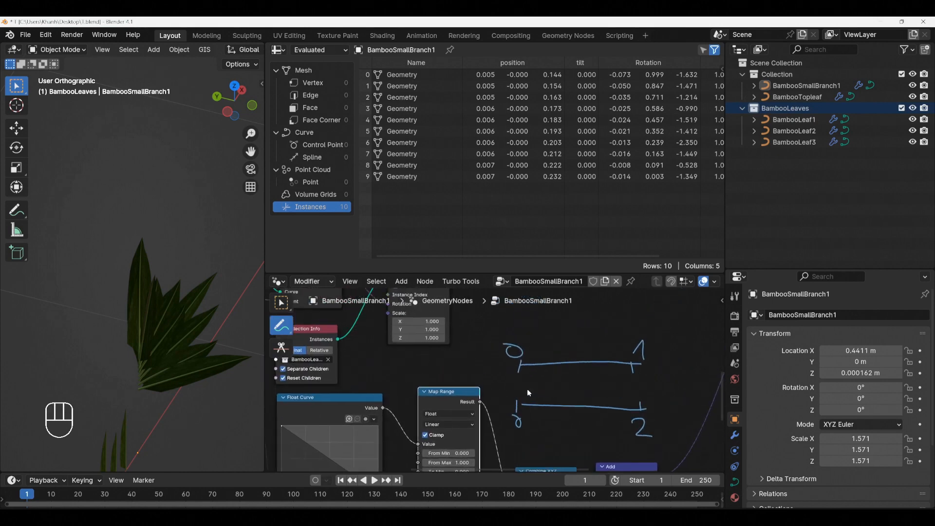
drag(528, 388, 664, 383)
Step: Set the Map Range node's To Max to 1.390 to increase the tilt of the lower leaves
middle_drag(538, 390, 526, 346)
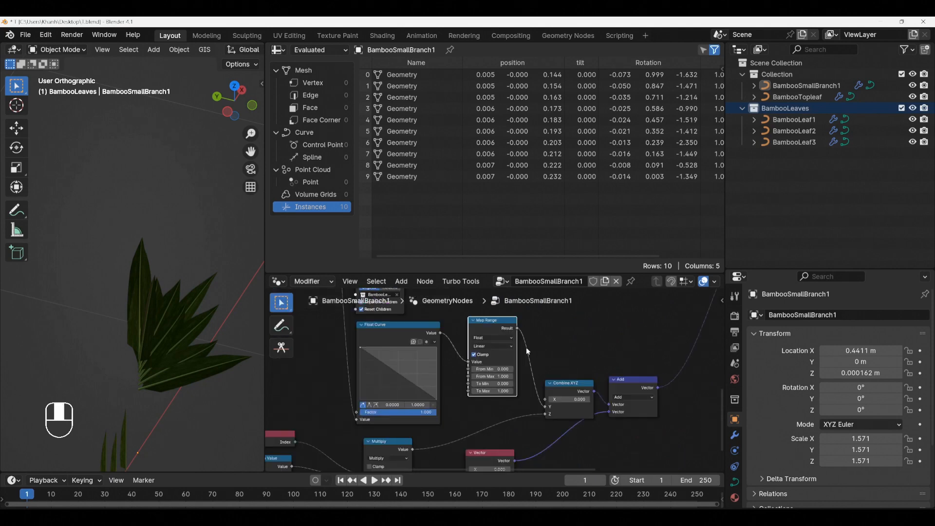
scroll(495, 393, up, 2)
shift+drag(493, 390, 536, 390)
mouse_move(197, 371)
middle_down()
mouse_move(197, 328)
mouse_move(200, 361)
middle_up()
scroll(504, 389, up, 2)
mouse_move(504, 390)
shift+mouse_down()
mouse_move(414, 390)
mouse_move(506, 390)
mouse_move(487, 390)
shift+mouse_up()
middle_drag(552, 348, 535, 346)
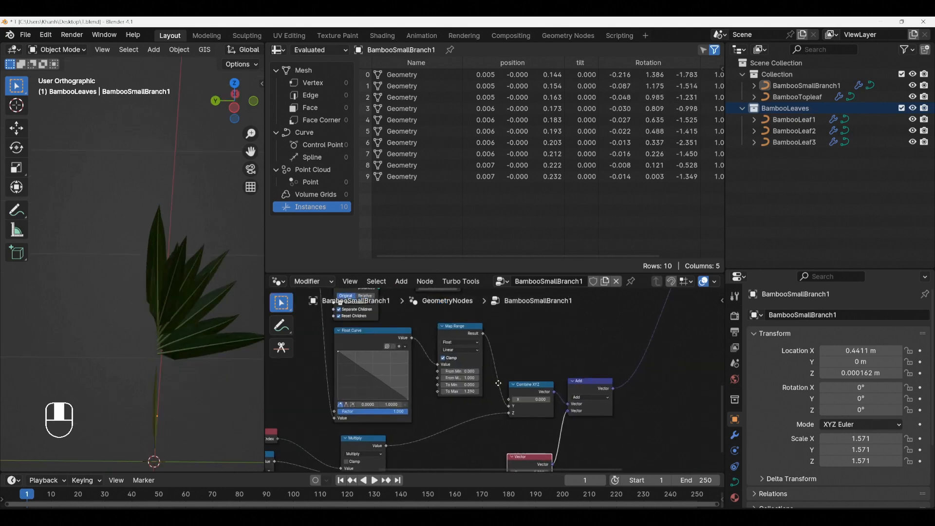
Step: Insert a copy of the Multiply node between Map Range and the Y input of Combine XYZ, with its value set to -1
key(shift+a)
click(370, 440)
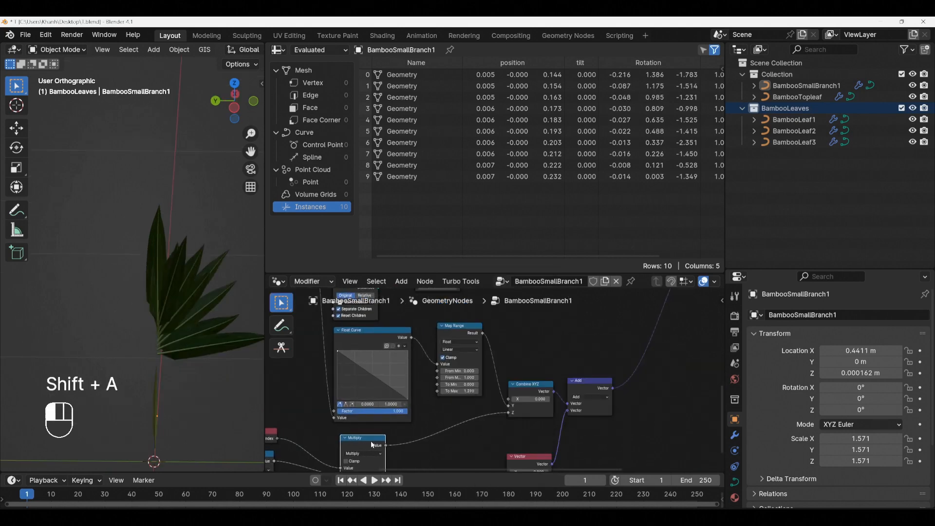
key(shift+d)
click(507, 352)
click(529, 386)
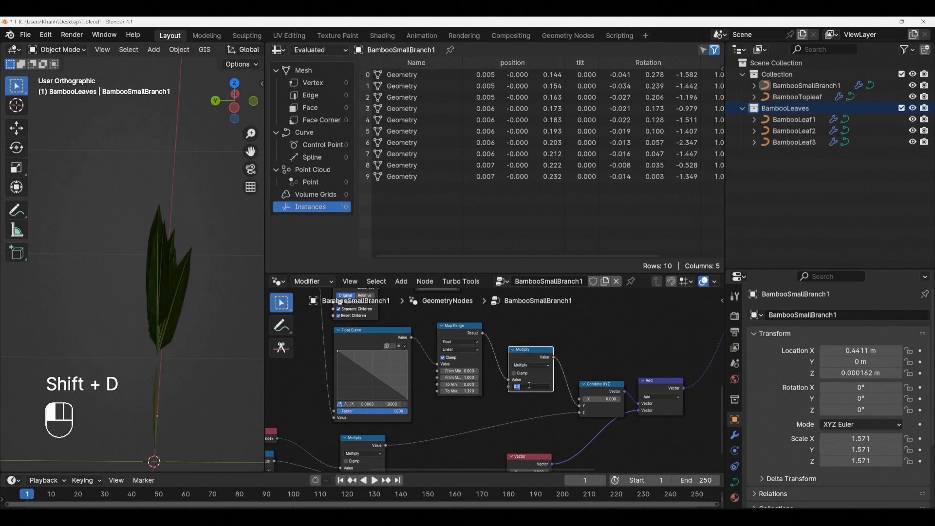
text(-1)
key(Return)
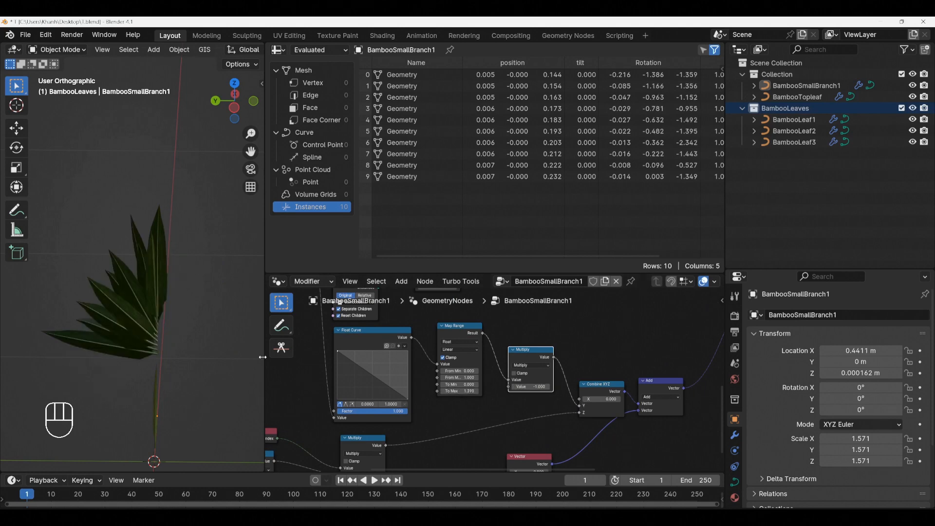
Step: Reposition the new -1 Multiply node lower in the node tree, below the level of the Map Range node
middle_drag(159, 336, 118, 324)
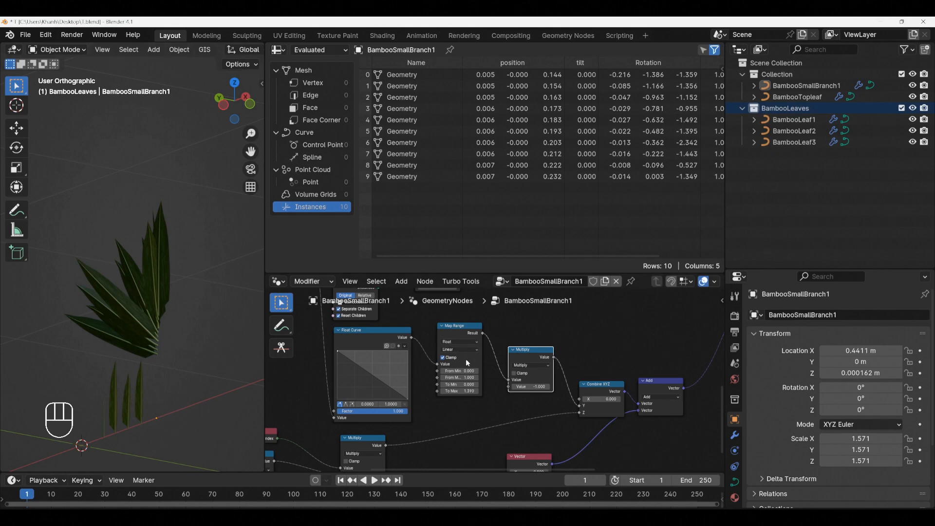
scroll(540, 351, down, 1)
drag(541, 351, 539, 384)
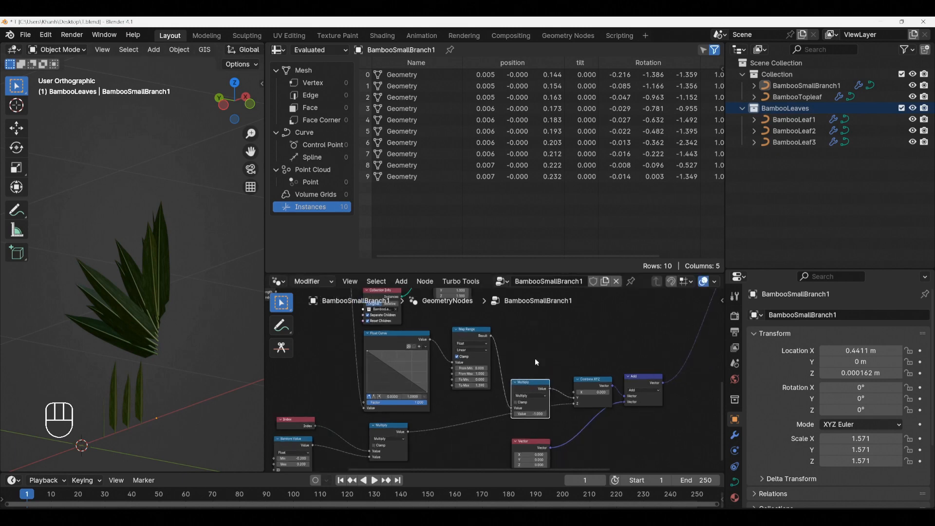
middle_drag(536, 362, 531, 372)
scroll(532, 349, up, 2)
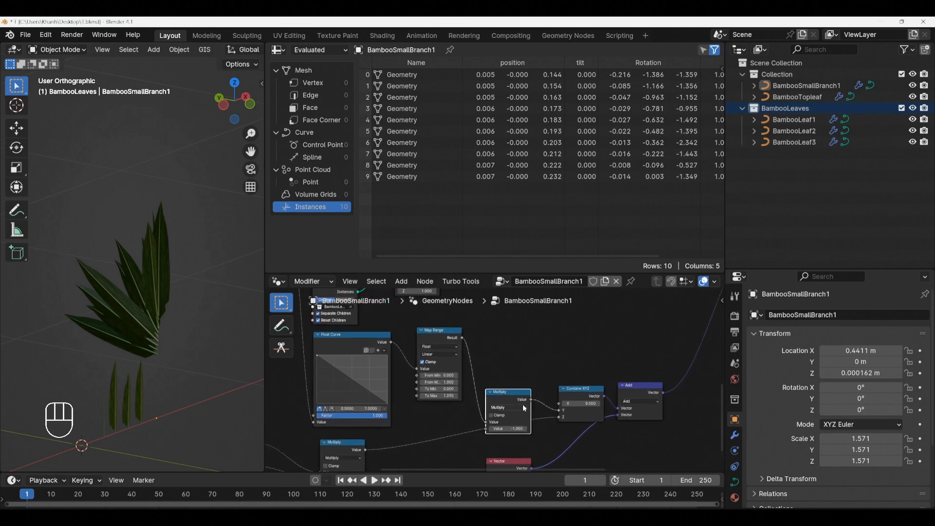
Step: Add a Switch node above Combine XYZ and set its input type to Float
key(shift+a)
text(sw)
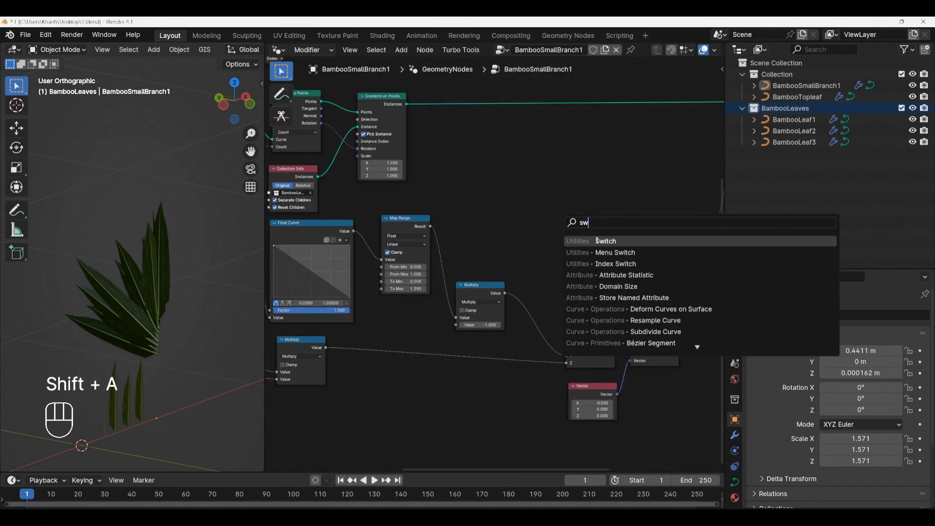
click(597, 241)
click(597, 240)
scroll(531, 282, up, 2)
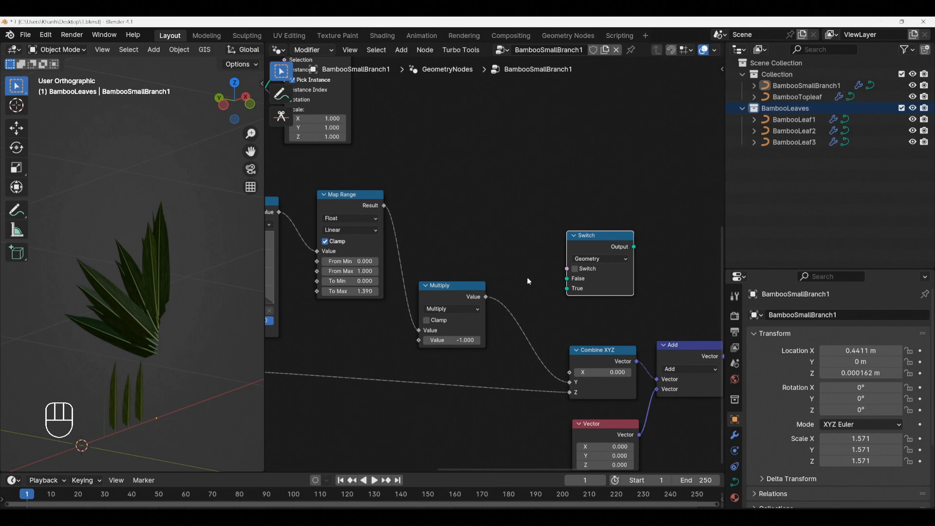
click(591, 258)
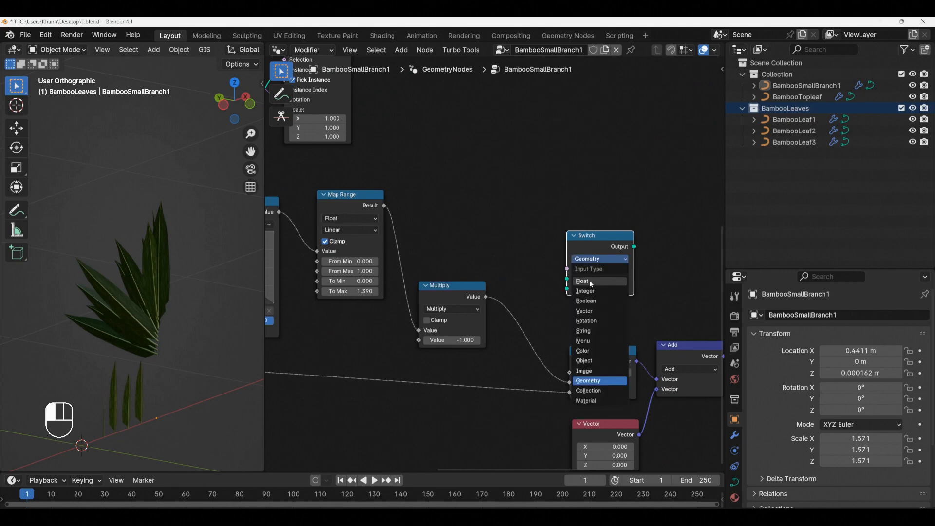
click(592, 278)
drag(590, 250, 590, 240)
Step: Connect Map Range to the Switch's False, the -1 Multiply to True and the output to Combine XYZ's Y, then test the switch on and off
drag(426, 235, 592, 295)
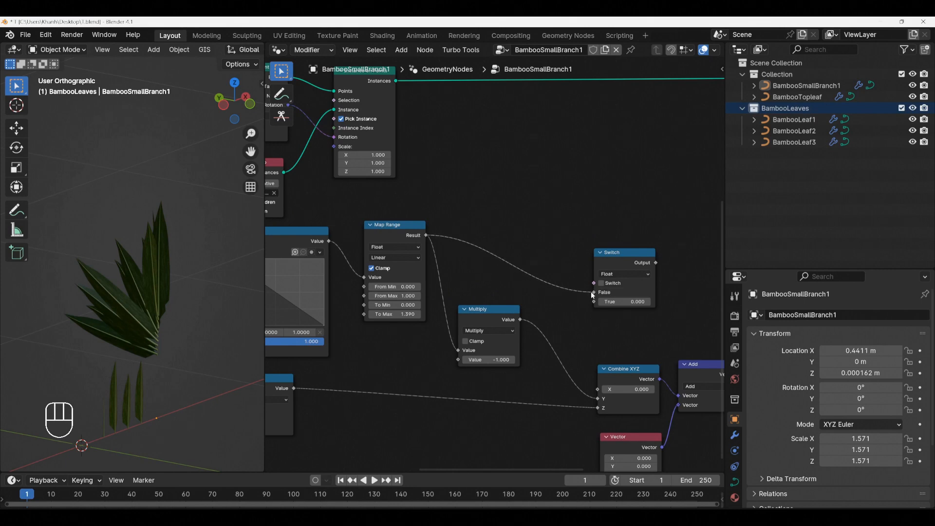
drag(520, 320, 590, 303)
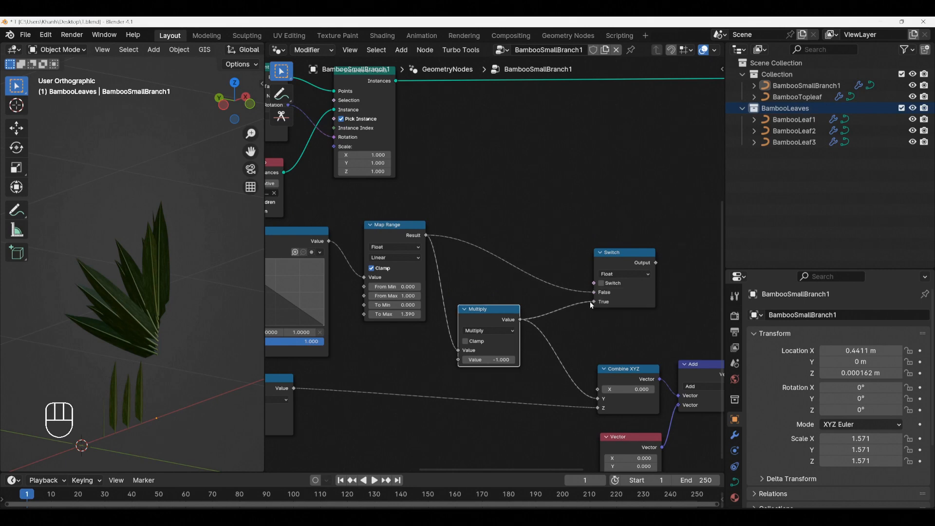
middle_drag(655, 266, 592, 239)
drag(593, 240, 532, 363)
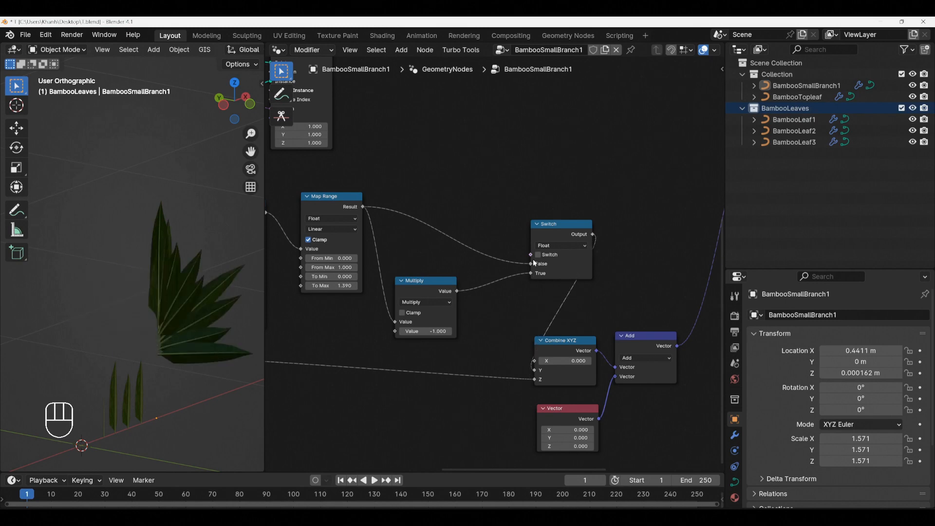
click(536, 255)
click(536, 255)
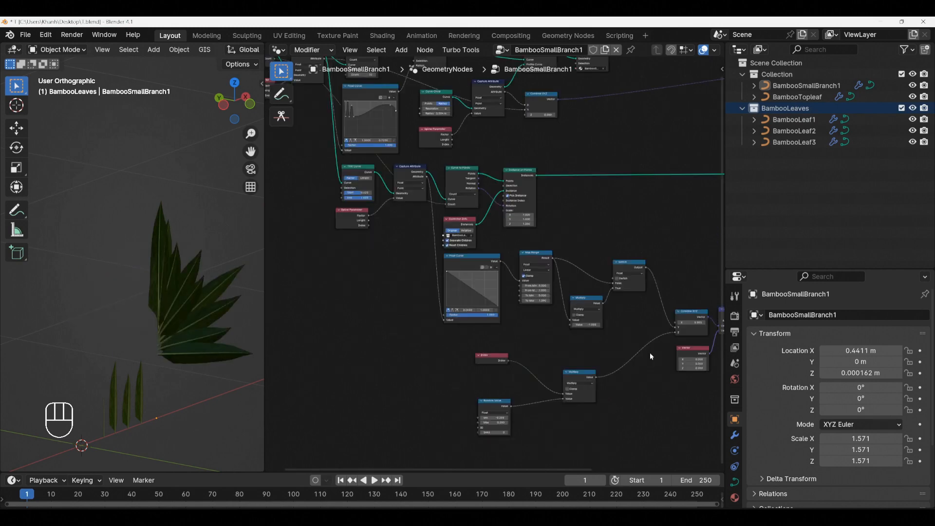
Step: Connect the Index node to the Switch input of the Switch node
drag(507, 360, 611, 281)
key(shift+a)
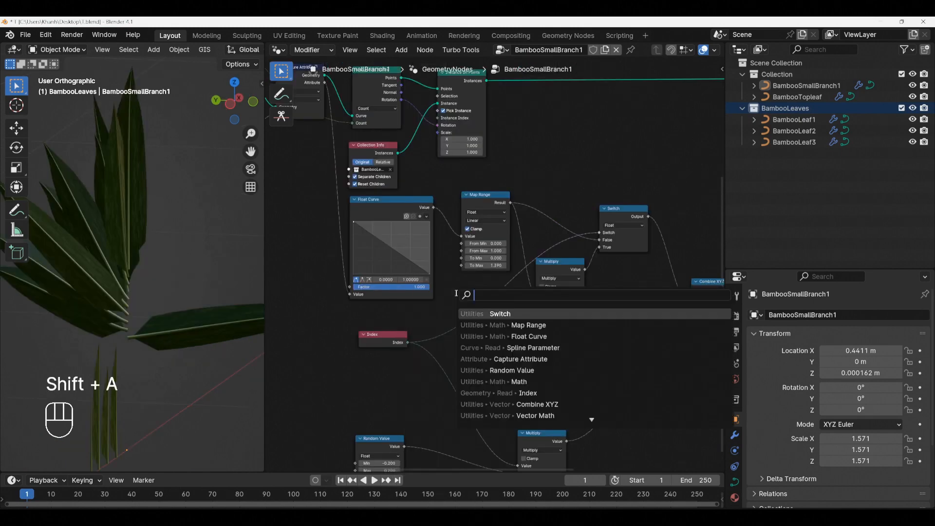
key(Escape)
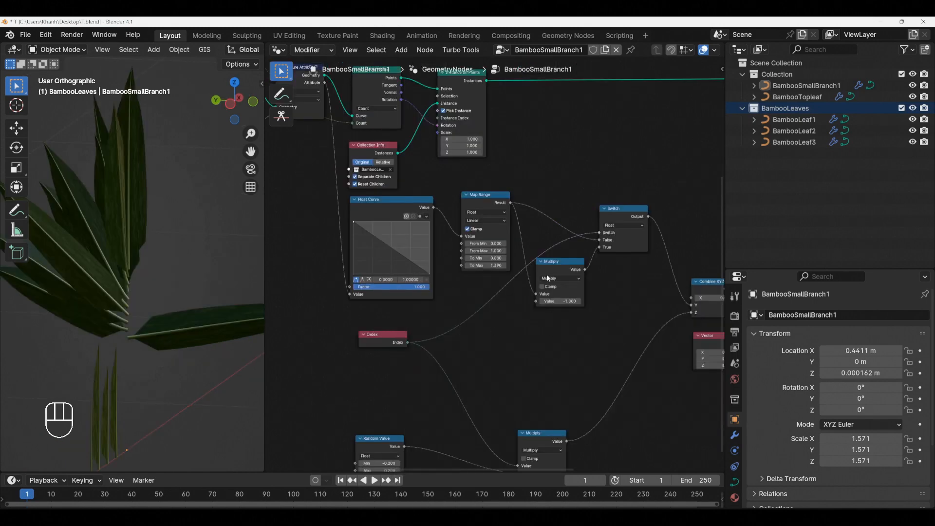
Step: Insert a Truncated Modulo math node with a value of 2 between Index and the Switch input
key(shift+d)
click(516, 346)
click(519, 342)
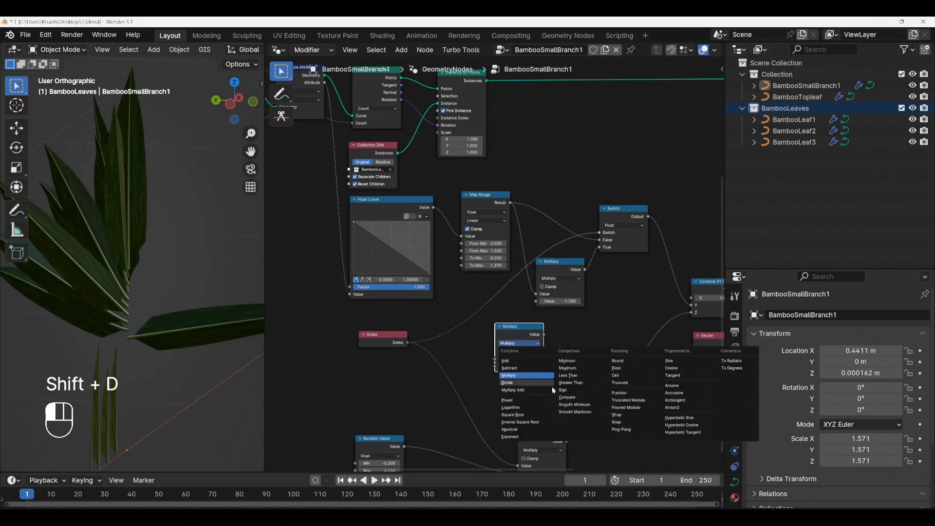
click(628, 399)
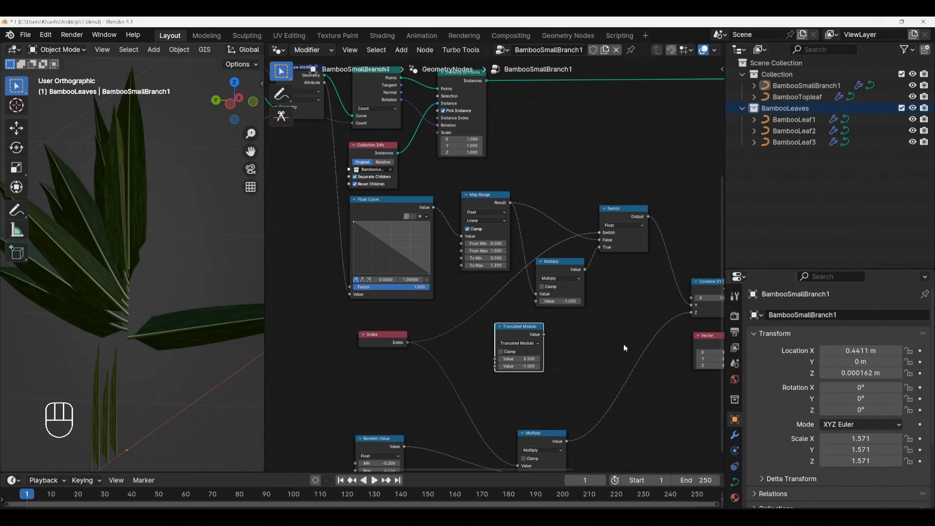
drag(515, 335, 472, 299)
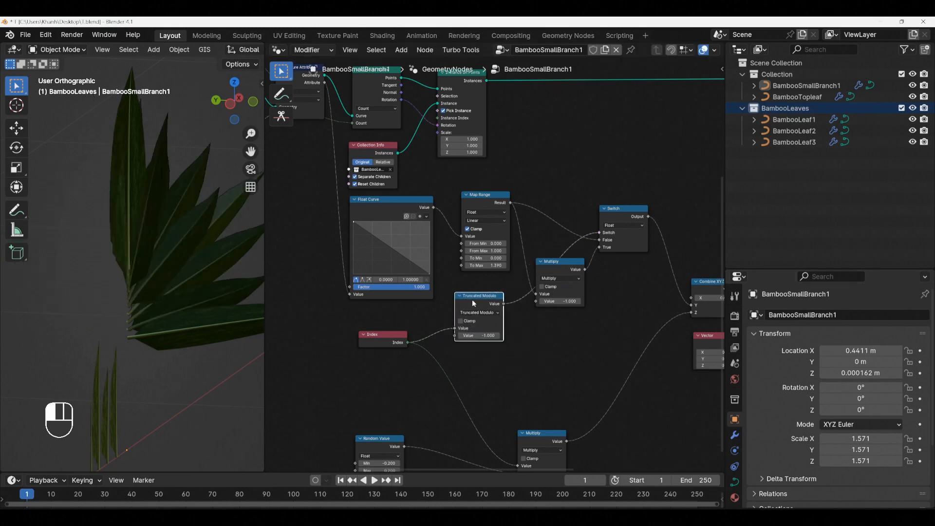
click(483, 336)
text(2)
key(Return)
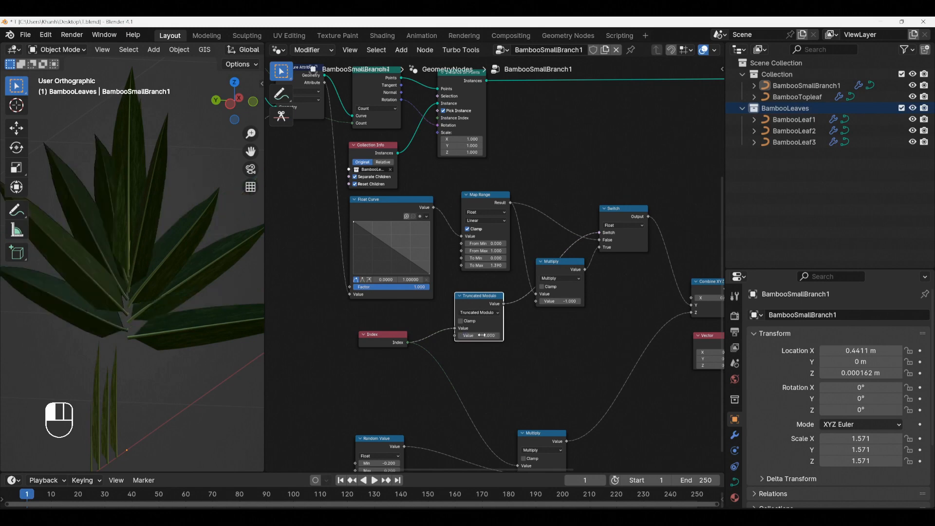
scroll(481, 336, up, 1)
mouse_move(482, 287)
mouse_down()
mouse_move(482, 267)
mouse_move(482, 285)
mouse_up()
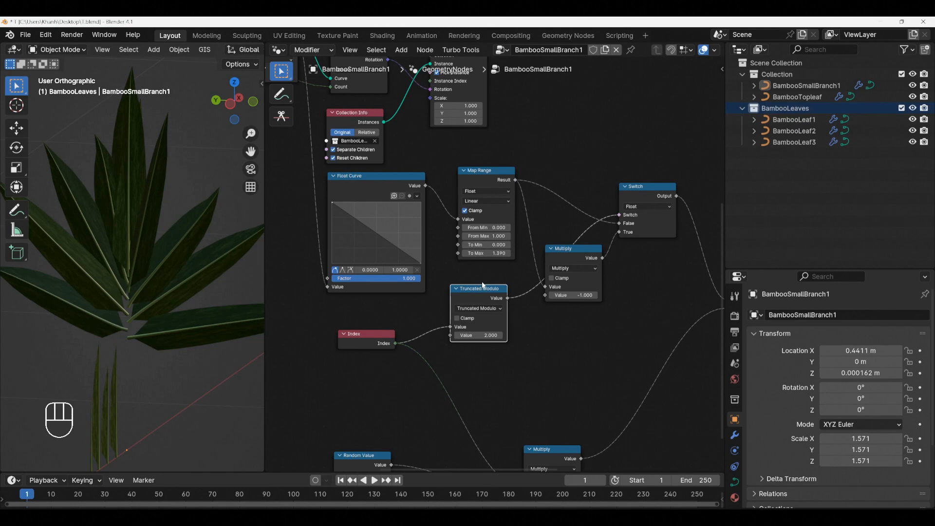
scroll(497, 328, up, 2)
drag(472, 276, 498, 272)
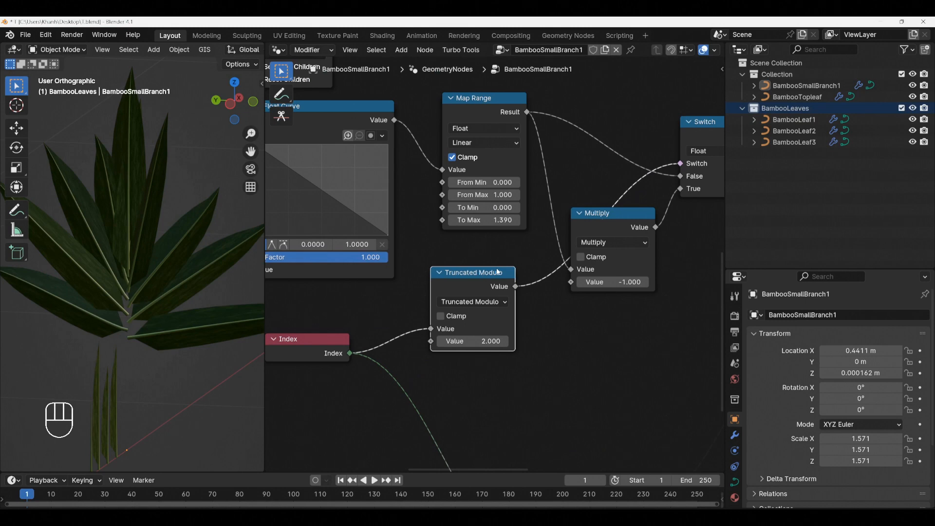
click(488, 357)
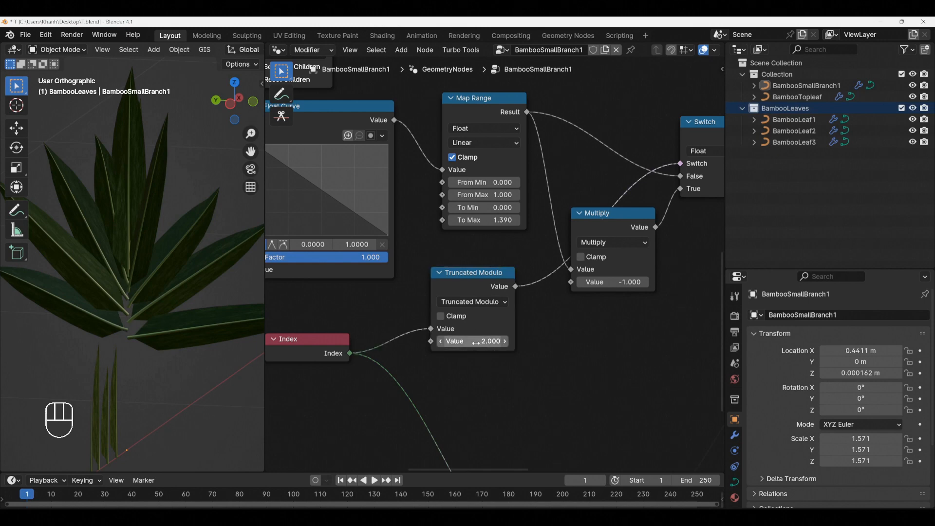
Step: Insert a Join Geometry node between Rotate Instances and Group Output, and connect the stem's Set Material output to it
key(Home)
key(shift+a)
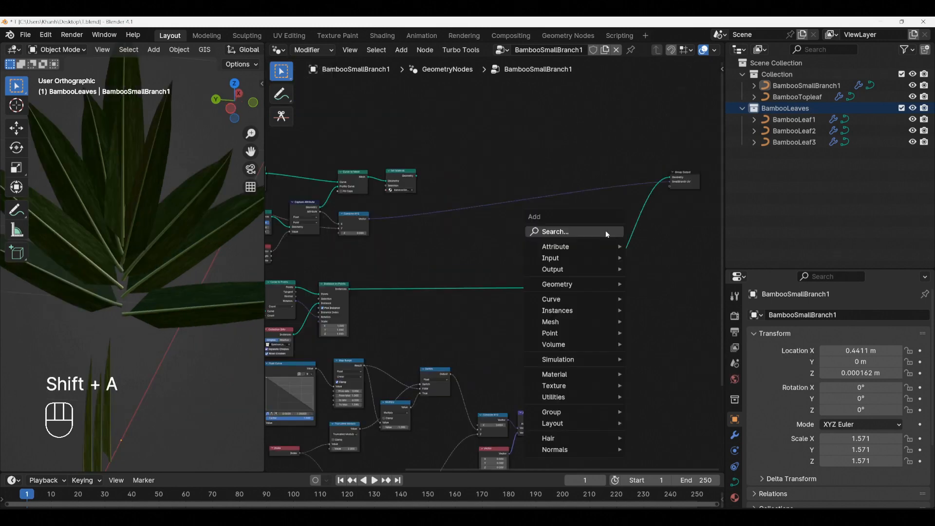
click(607, 235)
text(joi)
click(650, 262)
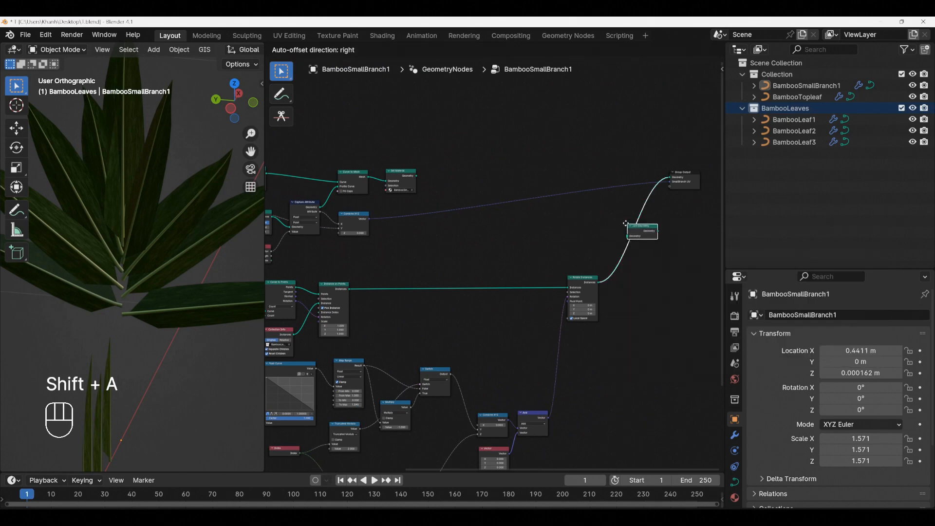
click(626, 223)
scroll(496, 192, up, 2)
drag(393, 171, 675, 253)
Step: Annotate the branch in the viewport with arrows at the uppermost leaf and an oval and upward stroke at the stem tip
mouse_move(191, 265)
middle_down()
mouse_move(222, 260)
mouse_move(121, 257)
middle_up()
drag(251, 115, 284, 113)
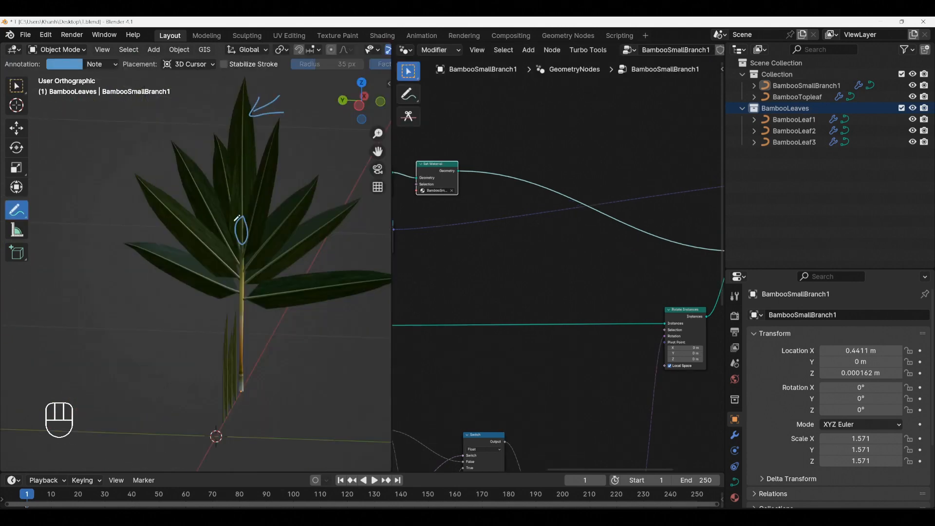
drag(241, 233, 237, 191)
mouse_move(263, 128)
mouse_down()
mouse_move(291, 126)
mouse_move(274, 132)
mouse_up()
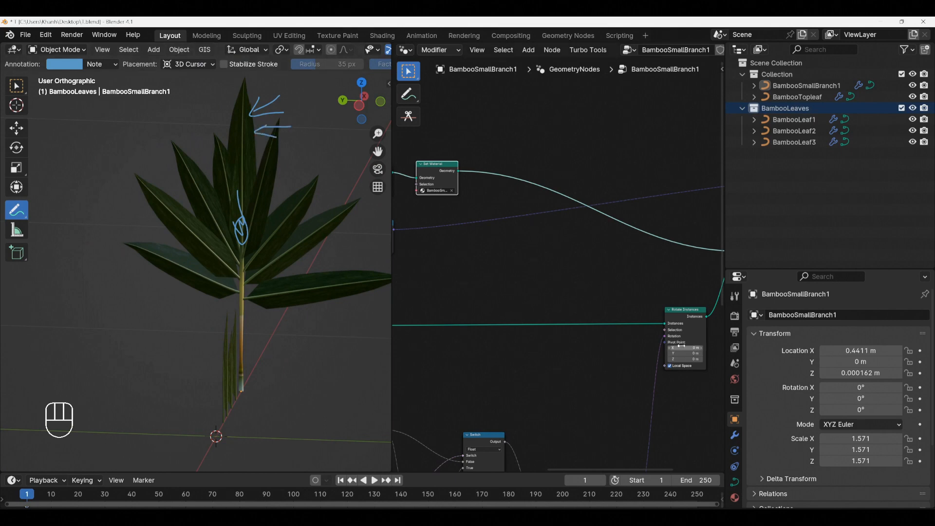